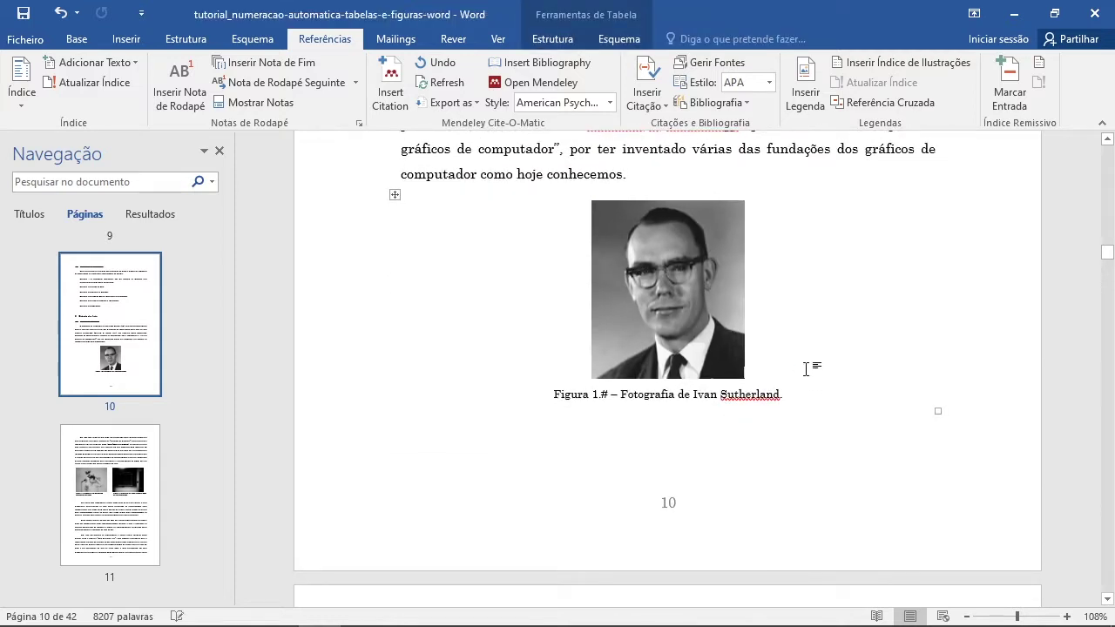
# Insert an automatically numbered caption with the label Figura below the photograph of Ivan Sutherland on page 10.
pyautogui.hotkey('alt', 's')
pyautogui.press('p')
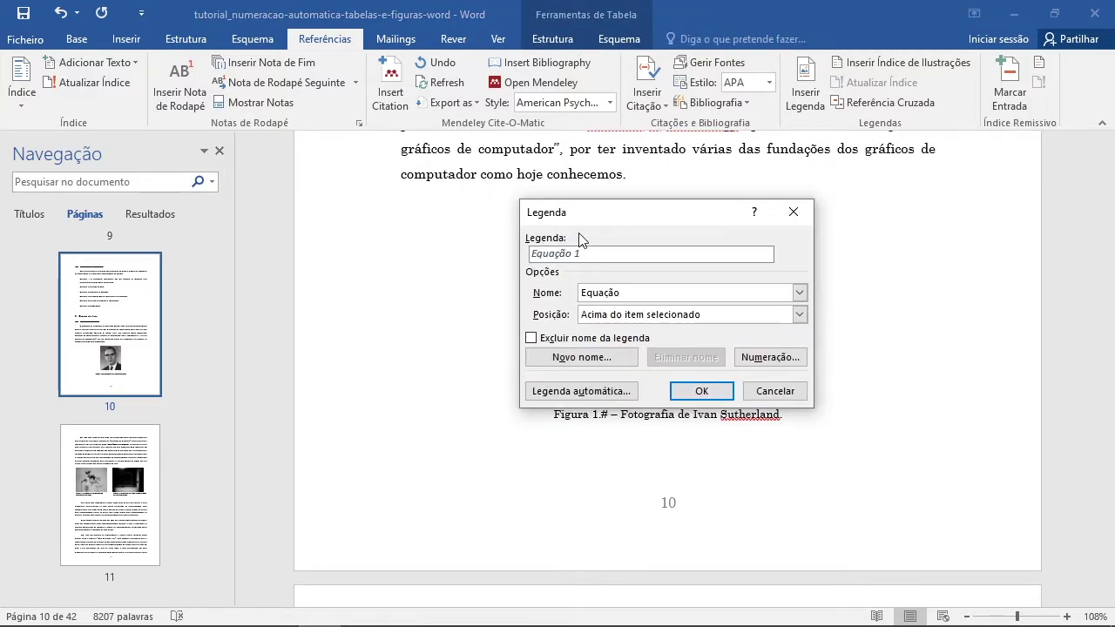
pyautogui.click(799, 293)
pyautogui.click(609, 318)
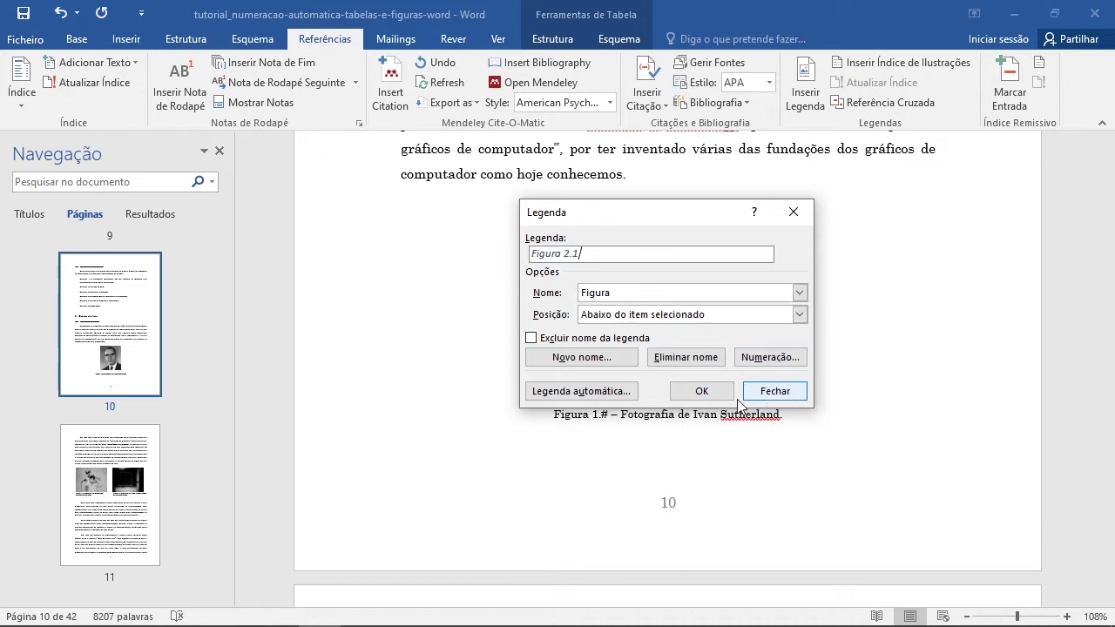
pyautogui.click(702, 391)
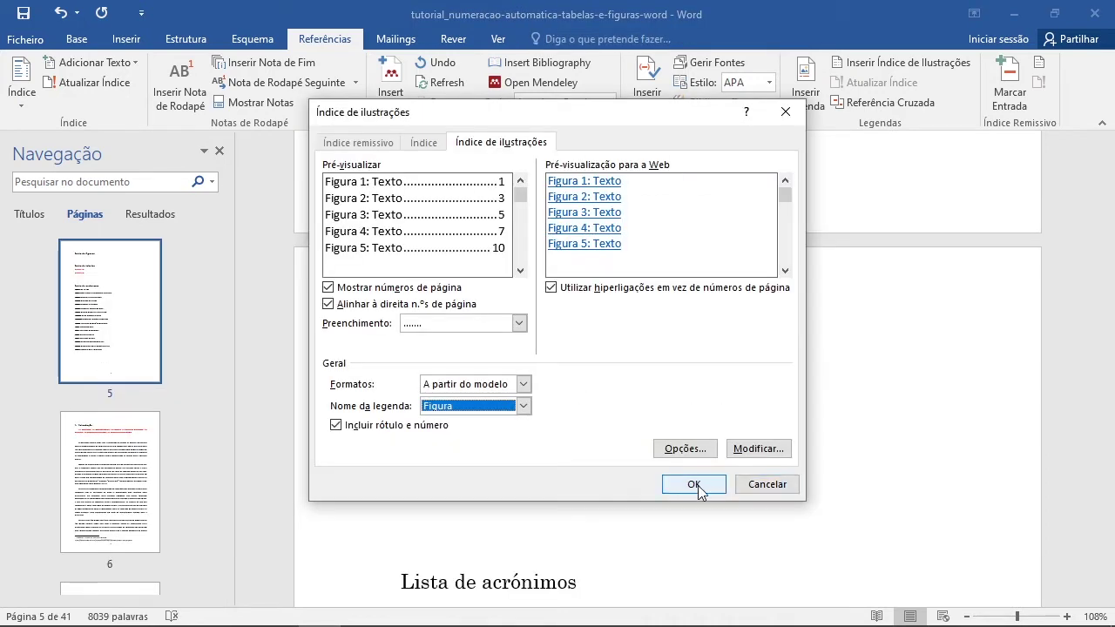
# Insert an index of illustrations for the Figura label under the heading Lista de figuras and update the entire index.
pyautogui.click(696, 552)
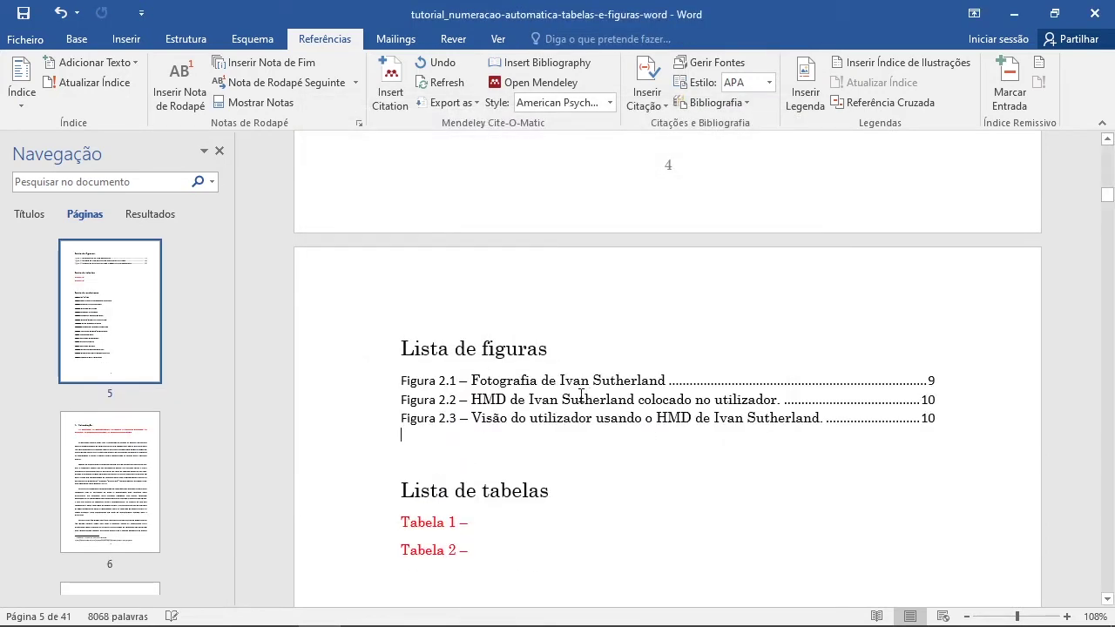
pyautogui.click(471, 319)
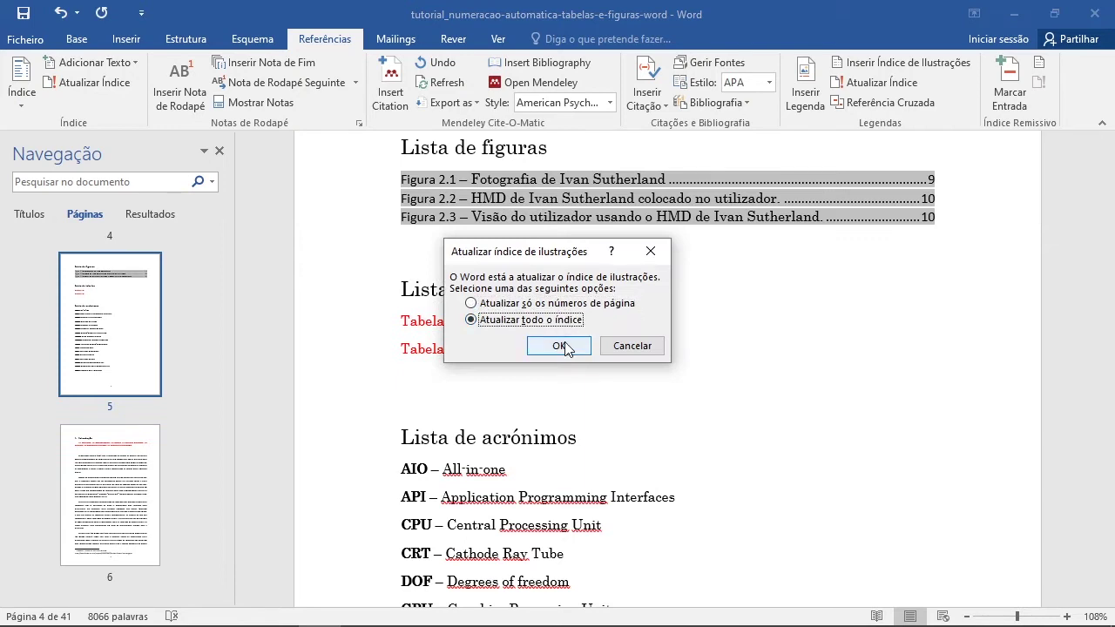
pyautogui.click(560, 345)
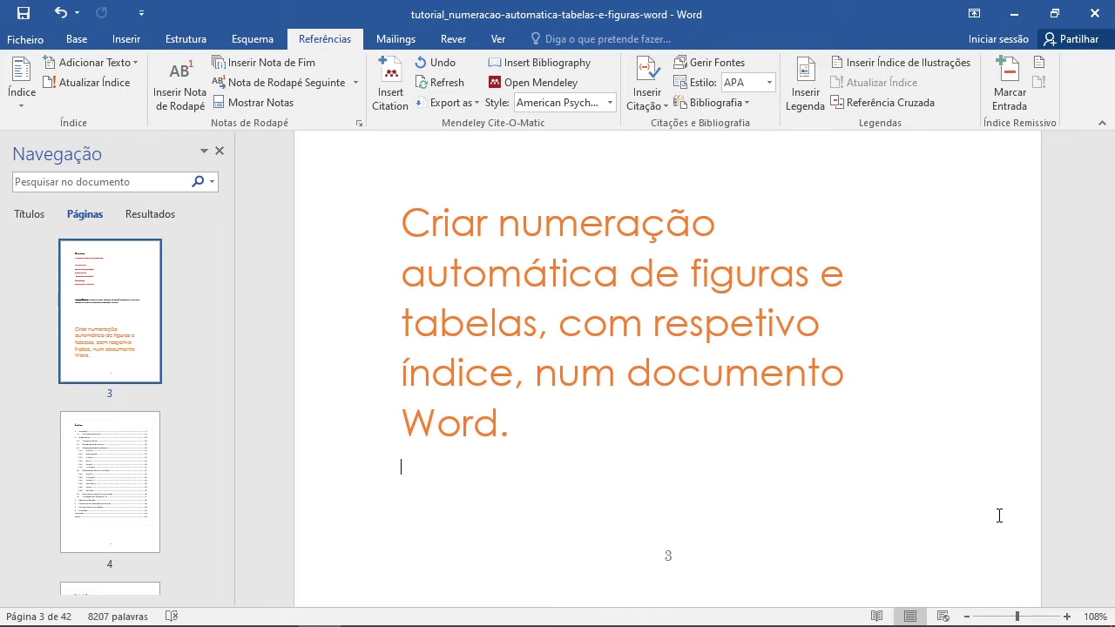
# Examine the manually typed entries under Lista de figuras and Lista de tabelas on page 5.
pyautogui.scroll(-2, 545, 426)
pyautogui.scroll(-3, 207, 393)
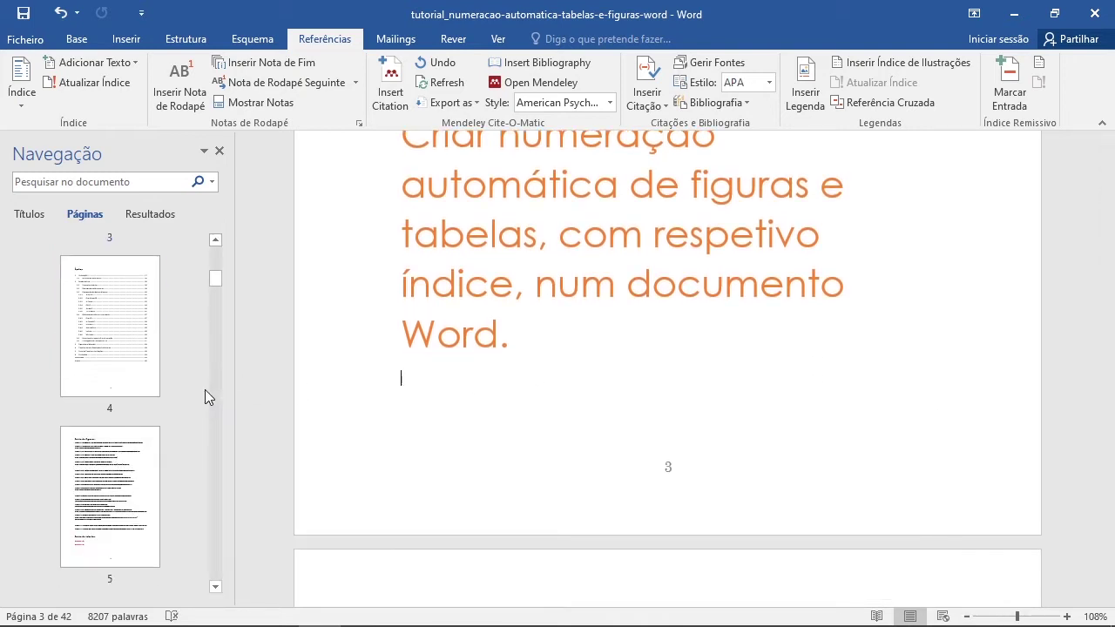
pyautogui.click(110, 343)
pyautogui.click(110, 488)
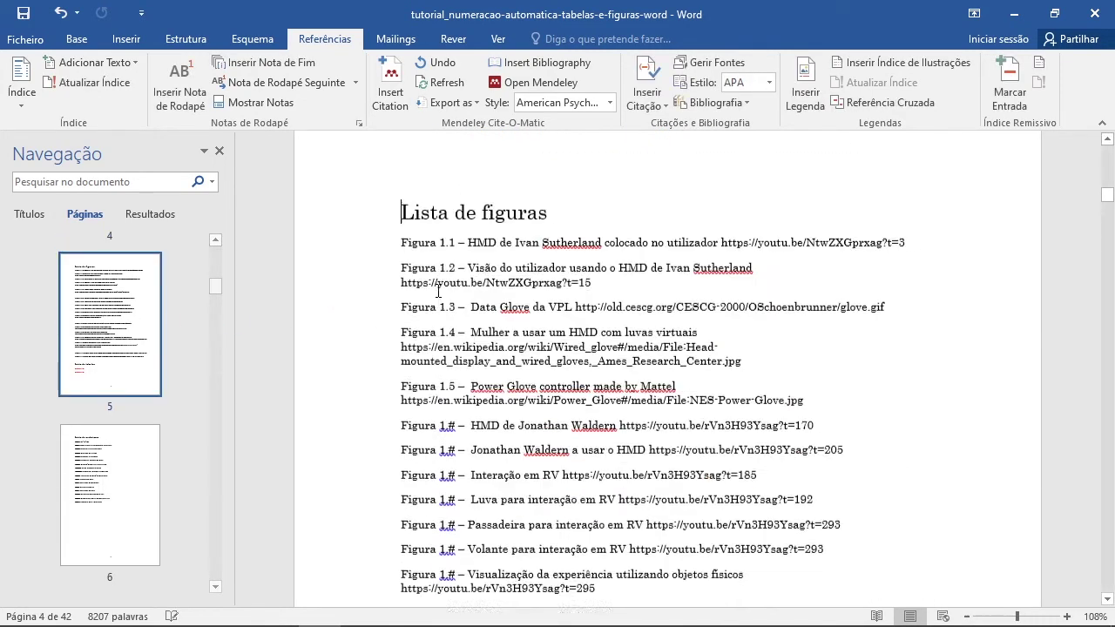
pyautogui.scroll(-10, 438, 292)
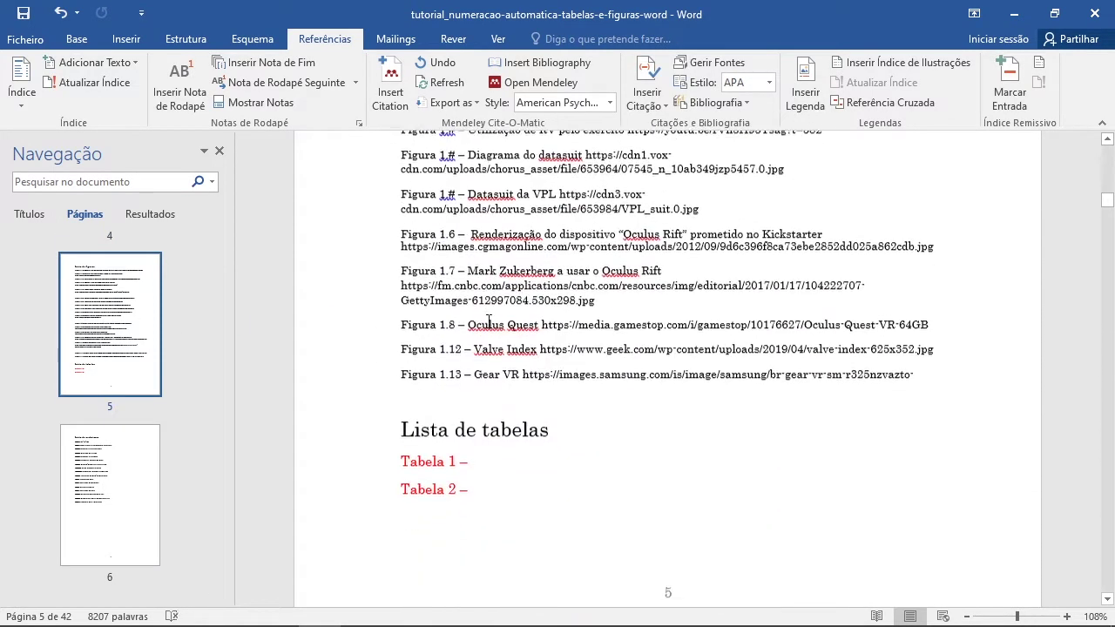
pyautogui.moveTo(487, 485); pyautogui.dragTo(403, 460)
pyautogui.scroll(8, 415, 272)
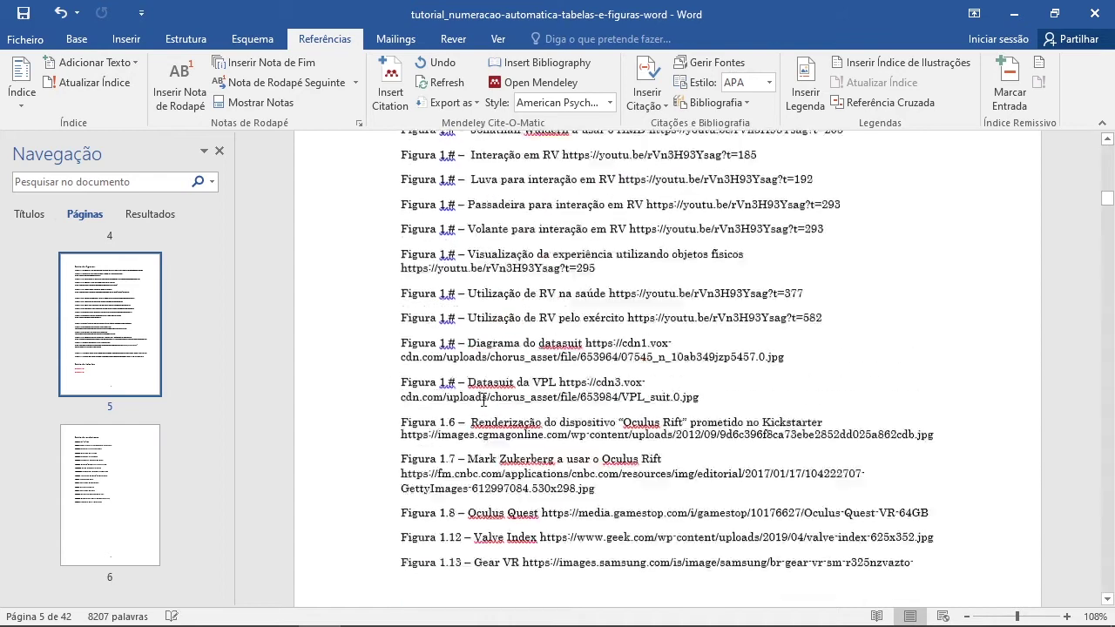
pyautogui.click(451, 273)
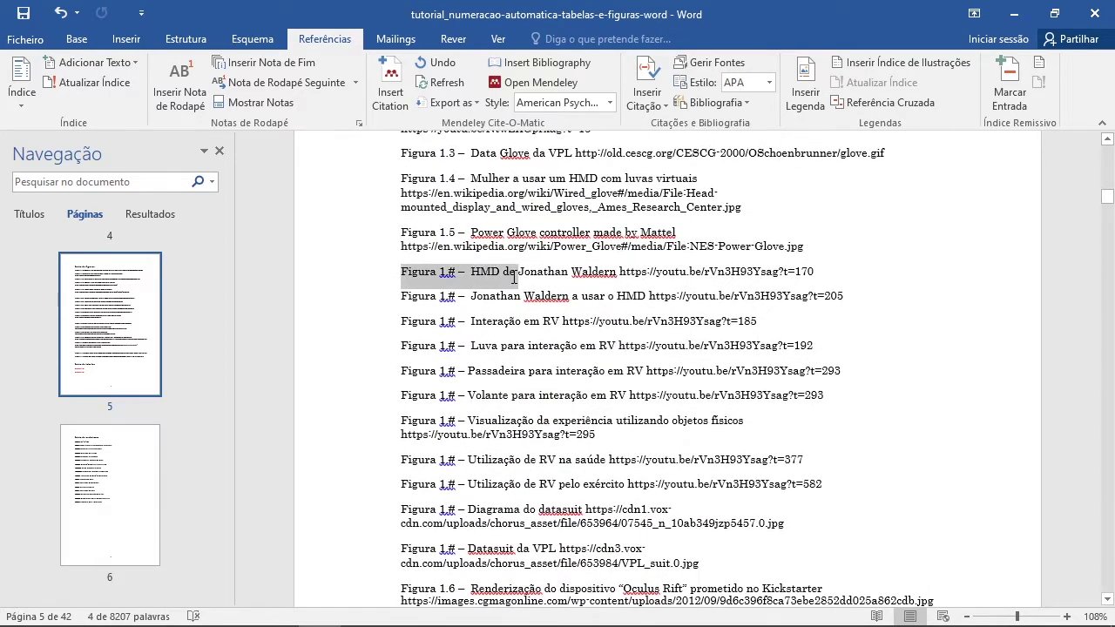
pyautogui.click(445, 275)
pyautogui.moveTo(471, 271); pyautogui.dragTo(686, 272)
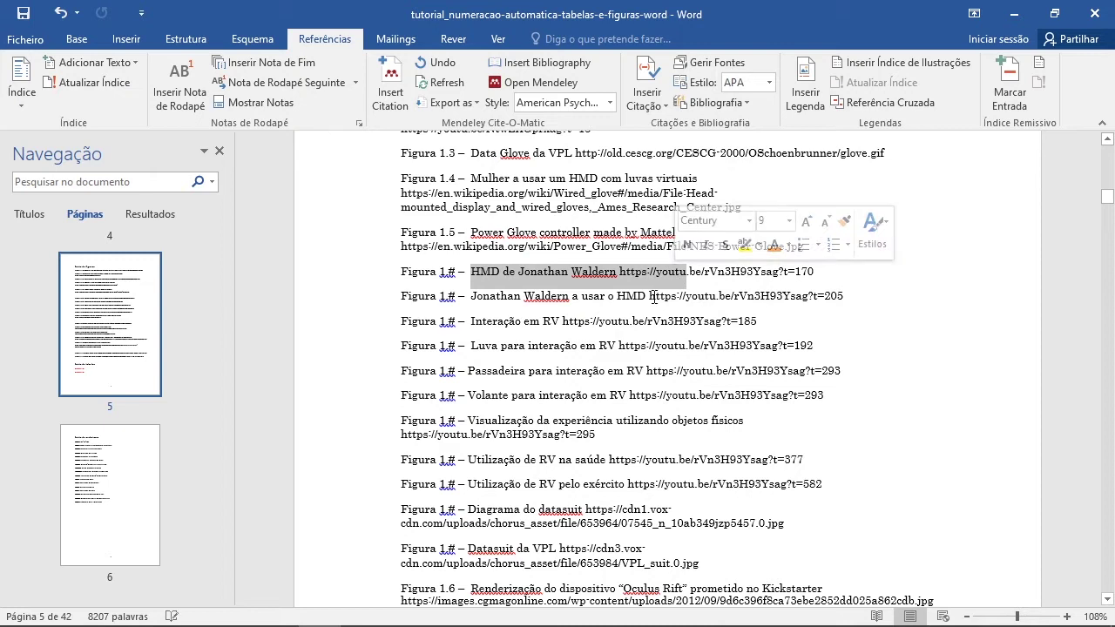
pyautogui.scroll(2, 537, 330)
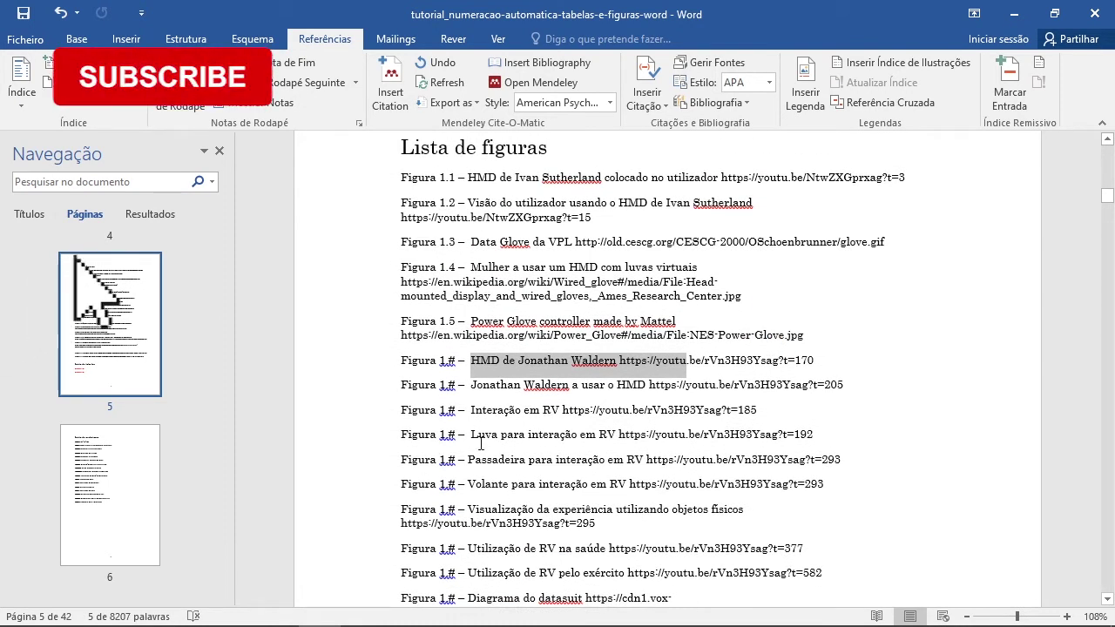
# Add an empty line between the Ivan Sutherland photograph on page 10 and its typed caption, and start inserting a caption there.
pyautogui.scroll(-4, 154, 469)
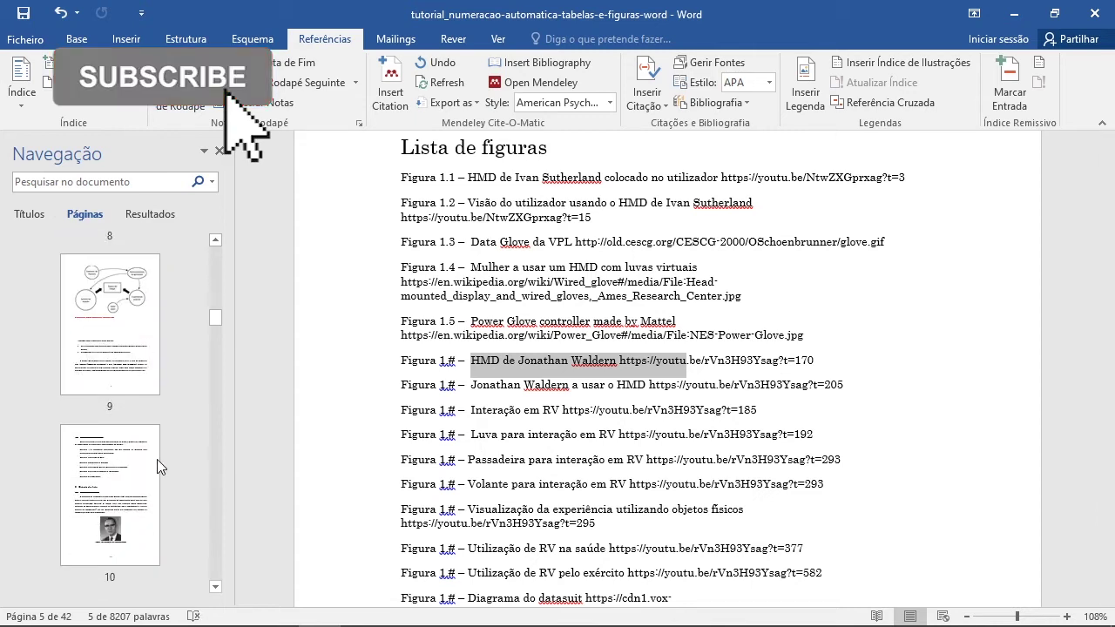
pyautogui.scroll(-3, 158, 459)
pyautogui.click(109, 320)
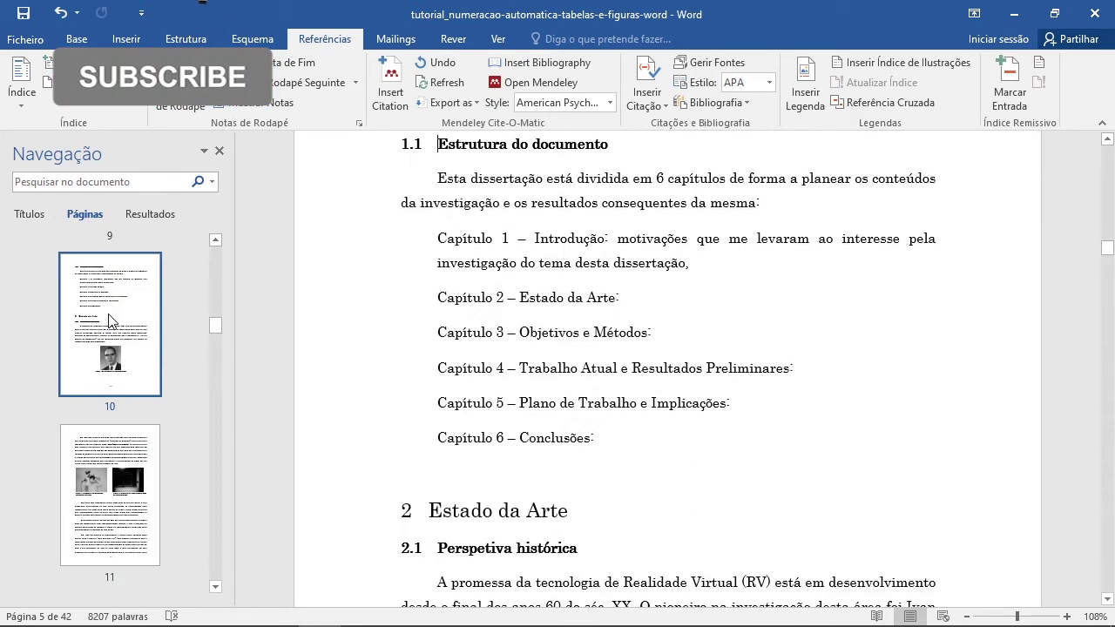
pyautogui.scroll(-6, 694, 420)
pyautogui.click(803, 368)
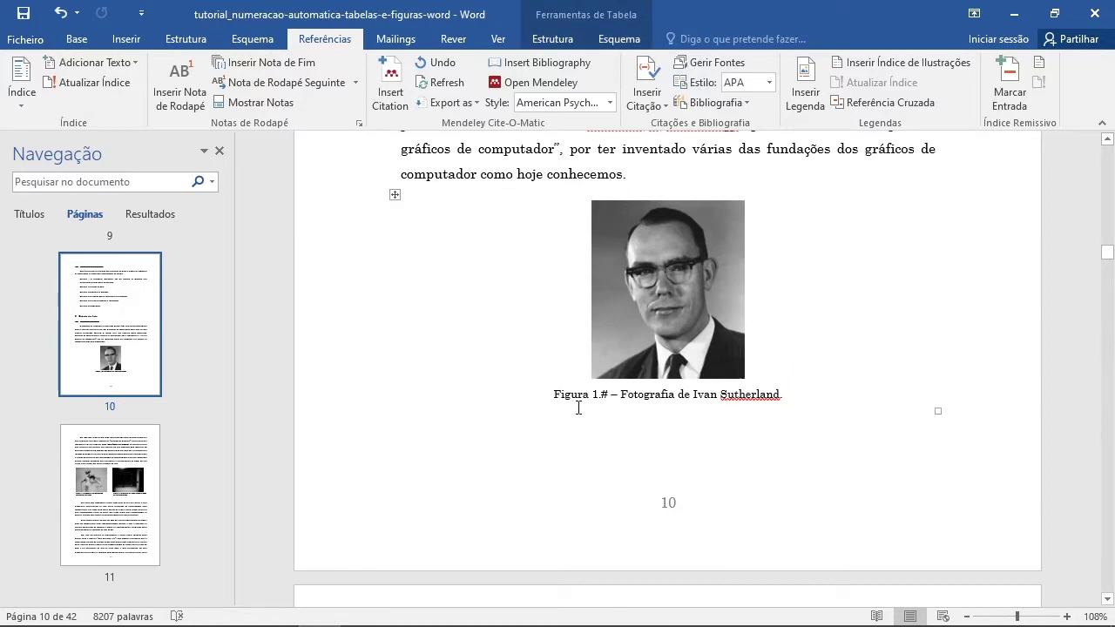
pyautogui.moveTo(556, 394); pyautogui.dragTo(700, 396)
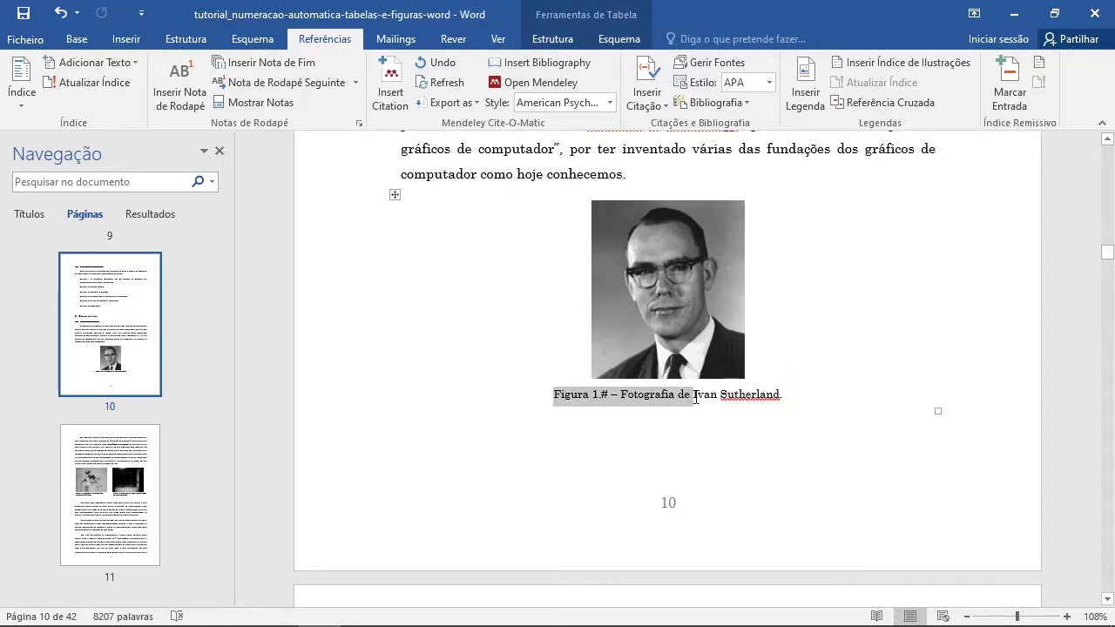
pyautogui.click(805, 360)
pyautogui.press('Return')
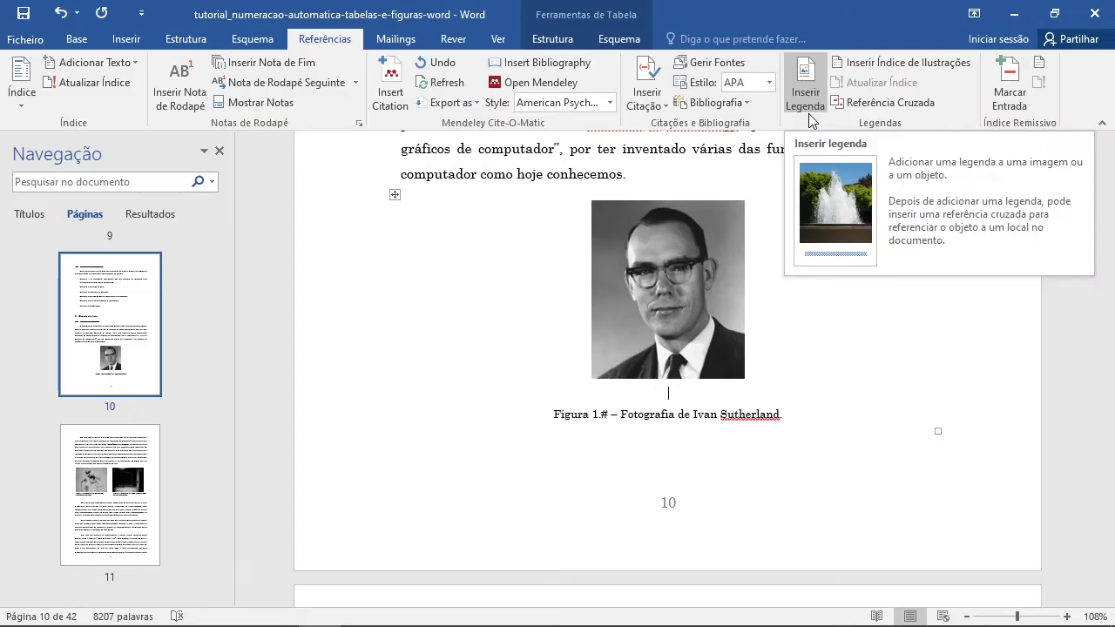
pyautogui.click(807, 98)
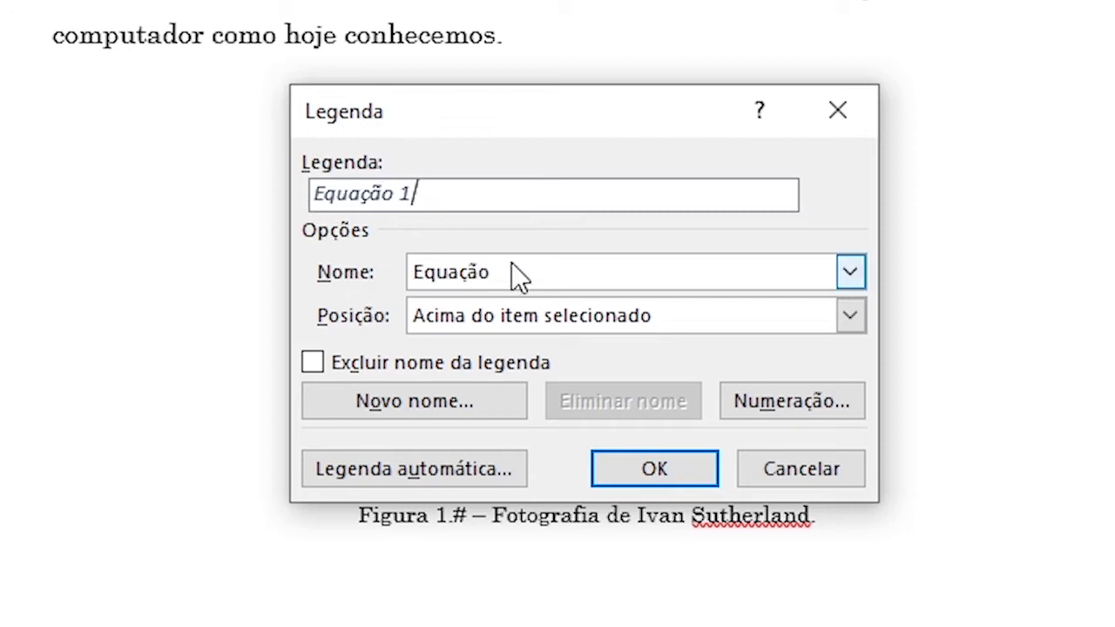
pyautogui.click(535, 276)
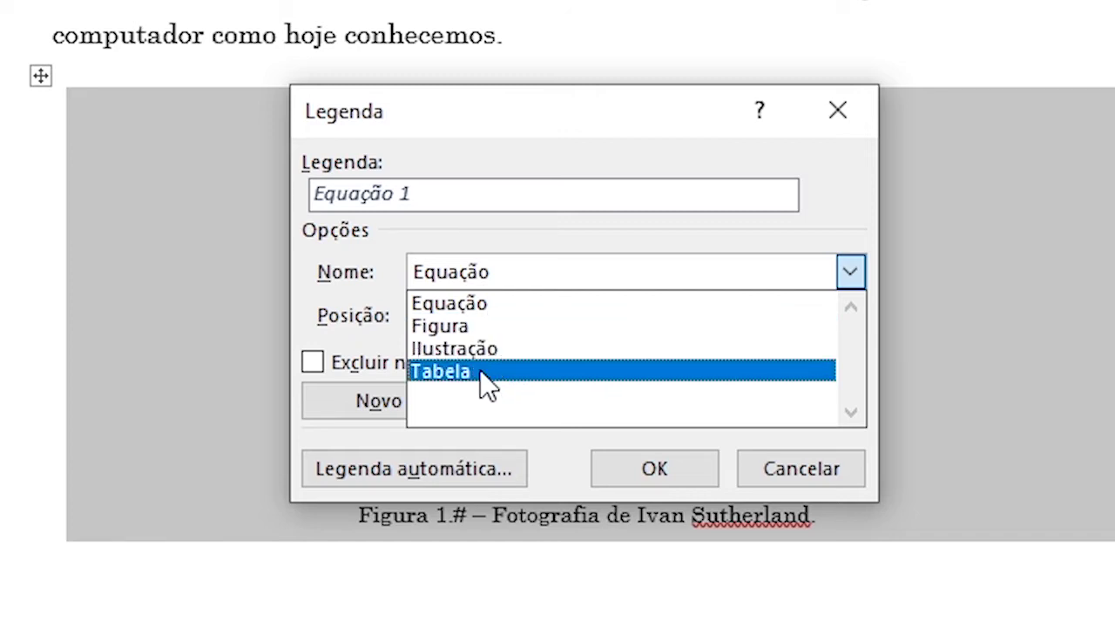
pyautogui.click(543, 237)
pyautogui.click(415, 407)
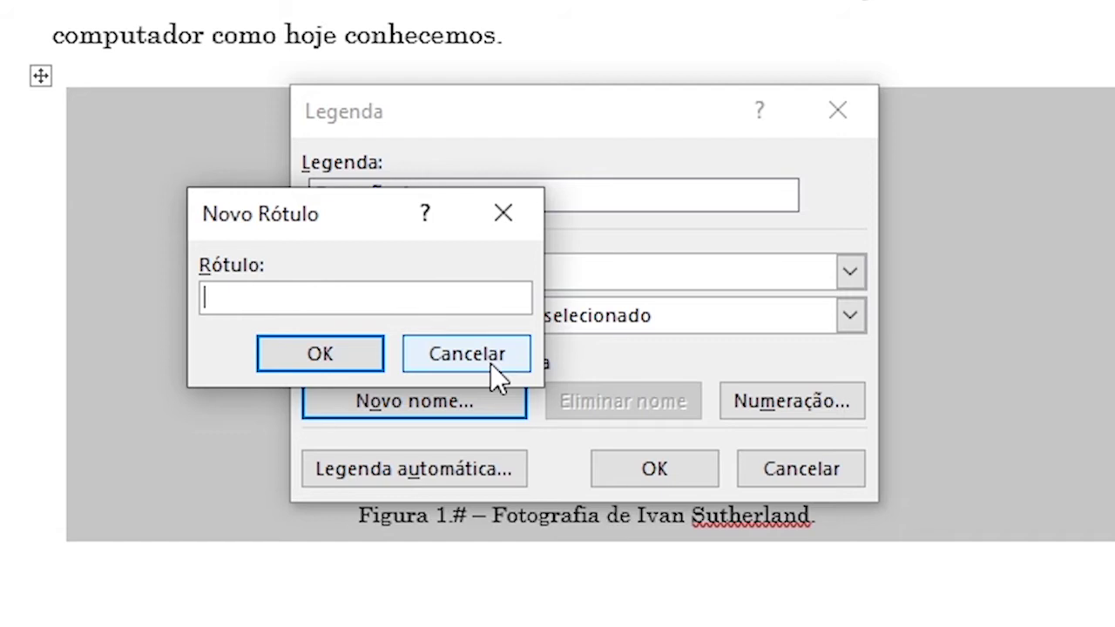
pyautogui.click(490, 359)
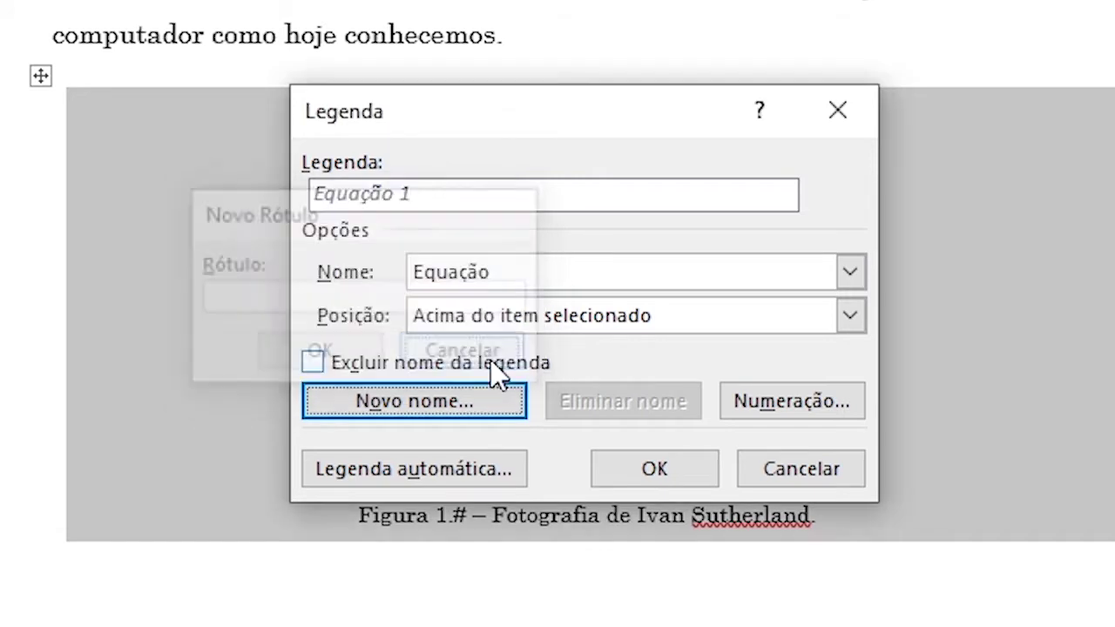
# Set the caption's label to Figura and its position to Abaixo do item selecionado.
pyautogui.click(511, 274)
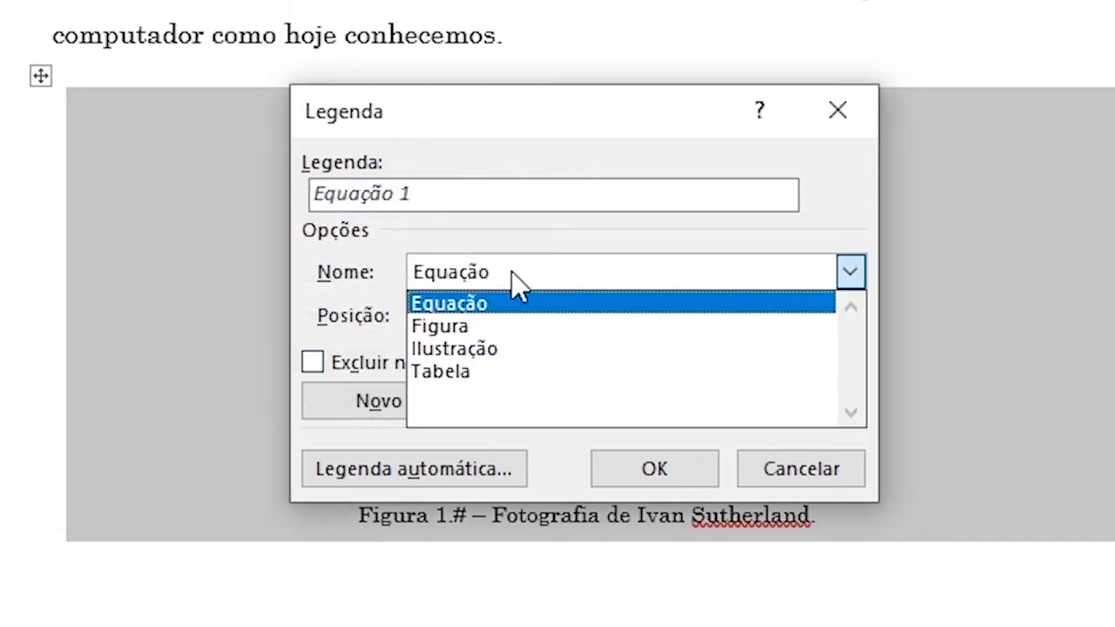
pyautogui.click(471, 327)
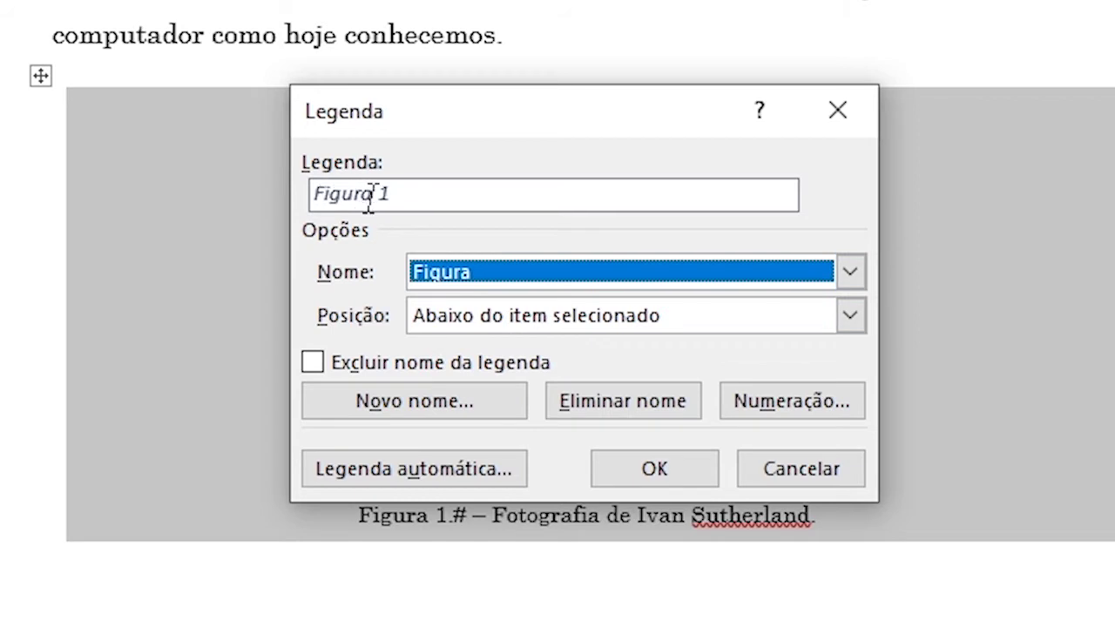
pyautogui.click(513, 326)
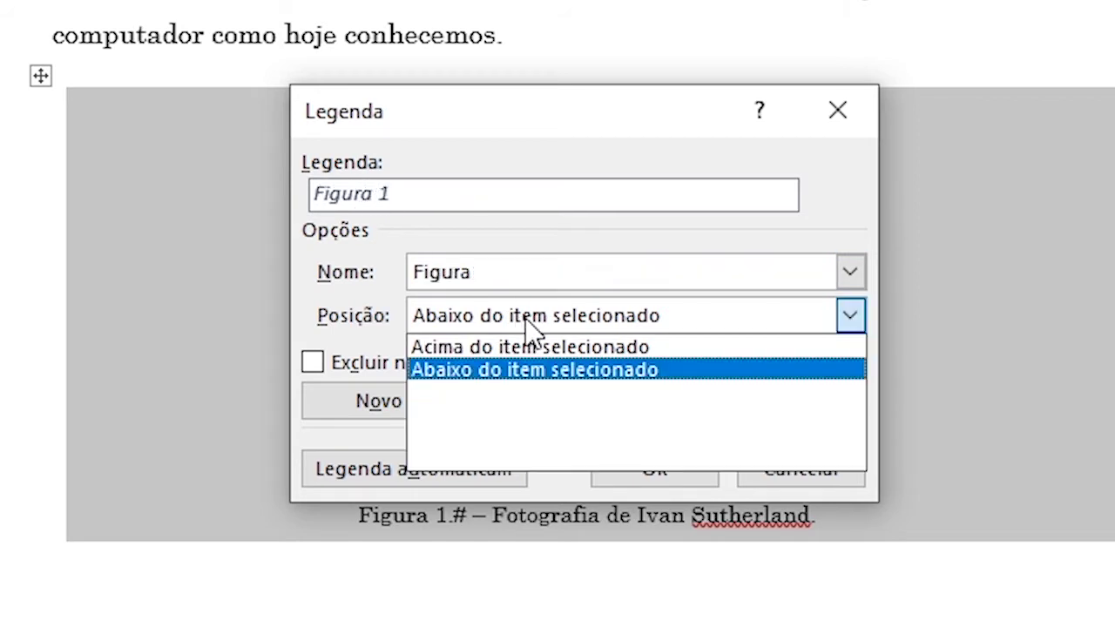
pyautogui.click(490, 313)
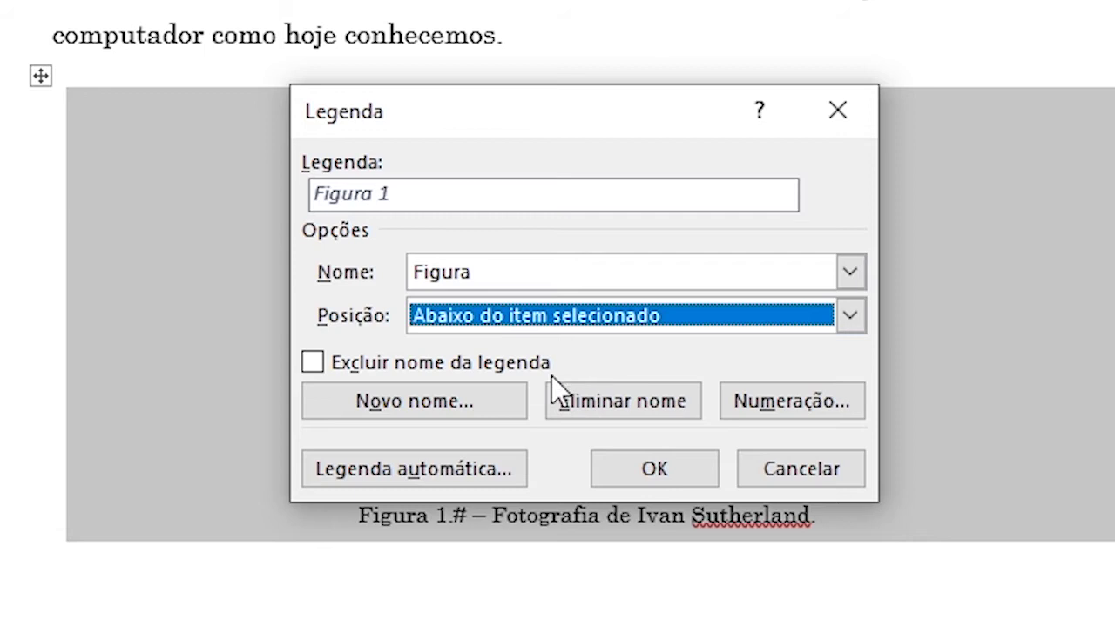
# Set the numbering format of the Figura captions to A, B, C.
pyautogui.click(802, 401)
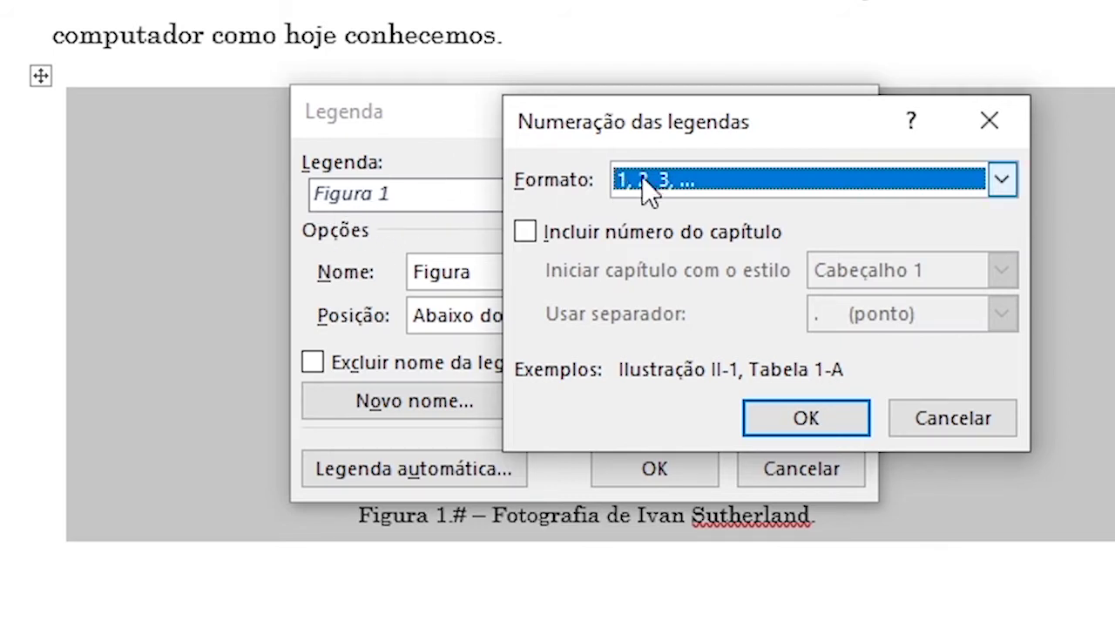
pyautogui.click(690, 176)
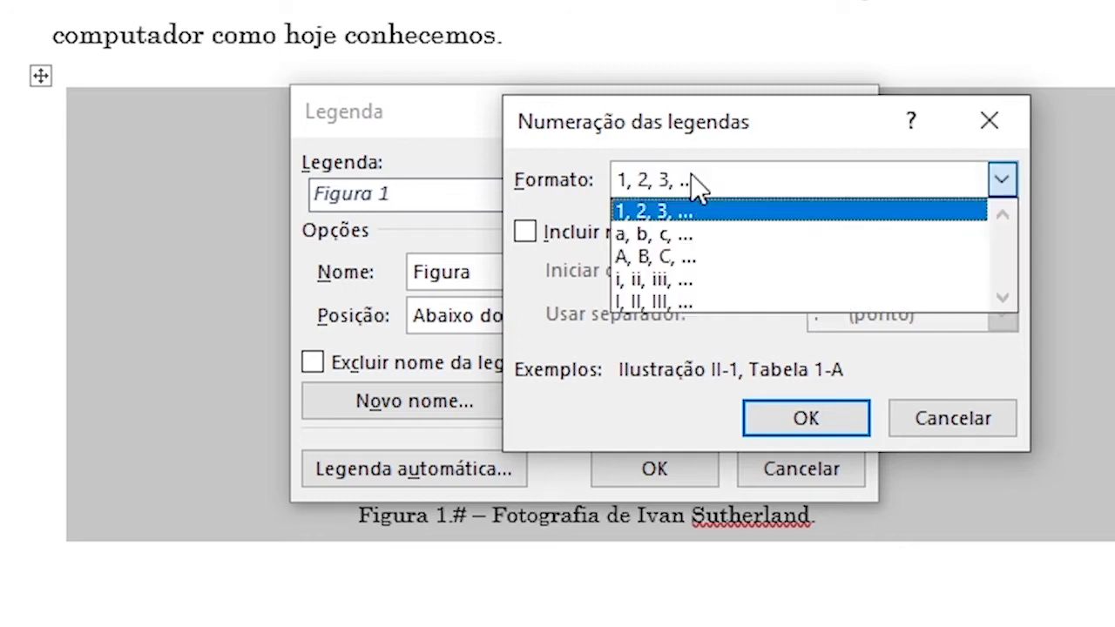
pyautogui.click(675, 257)
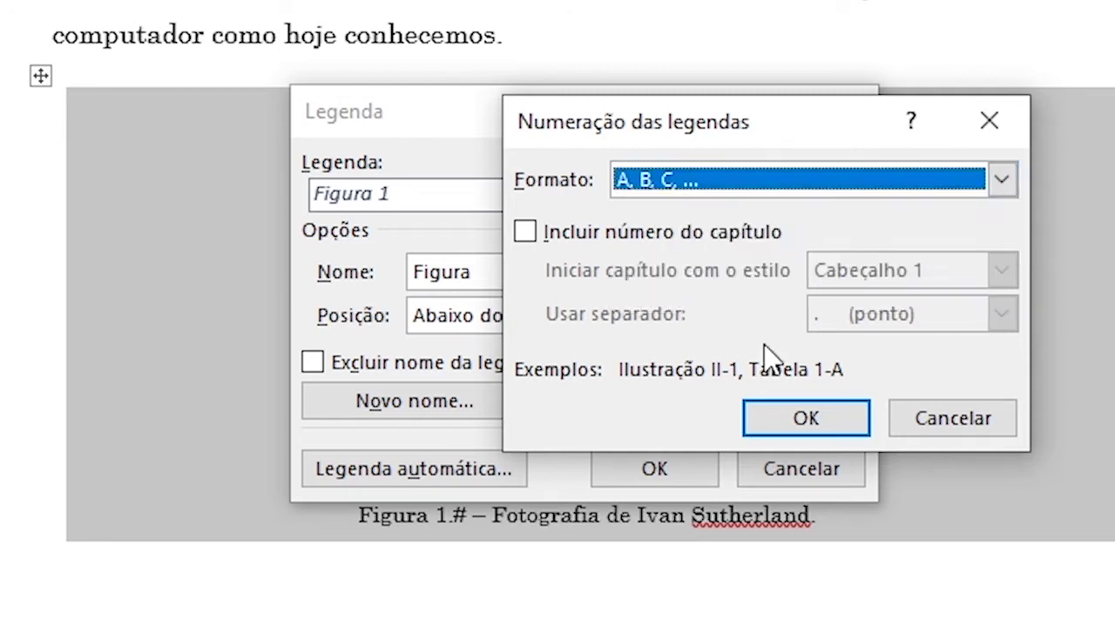
pyautogui.click(809, 417)
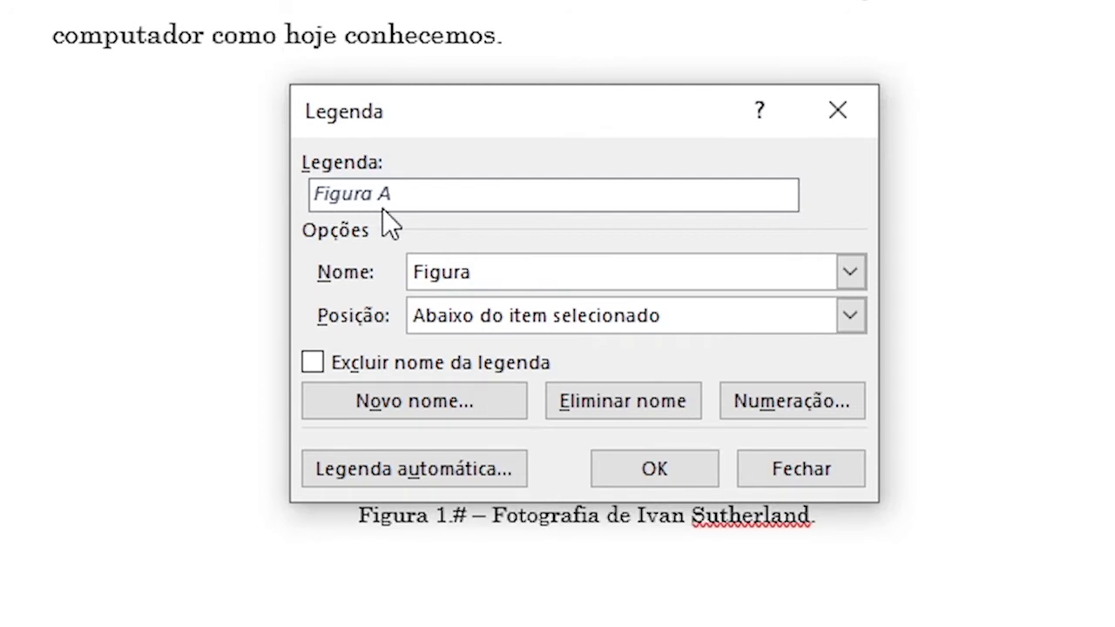
# Set the Figura caption numbering to 1, 2, 3, including the chapter number from style Cabeçalho 1 with a ponto separator.
pyautogui.click(793, 402)
pyautogui.click(700, 178)
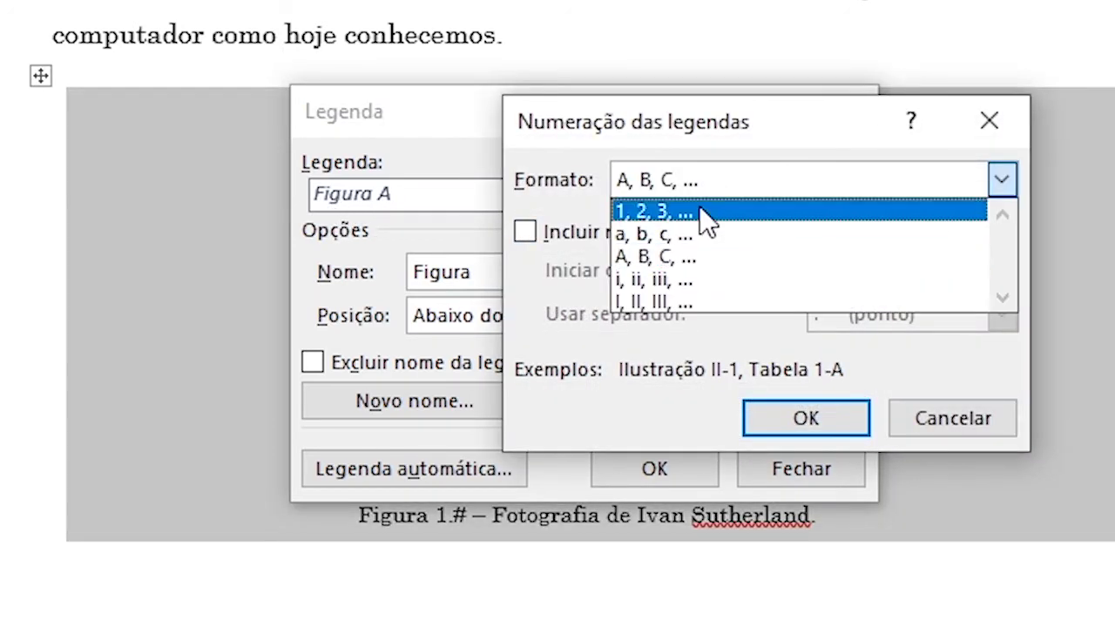
pyautogui.click(699, 209)
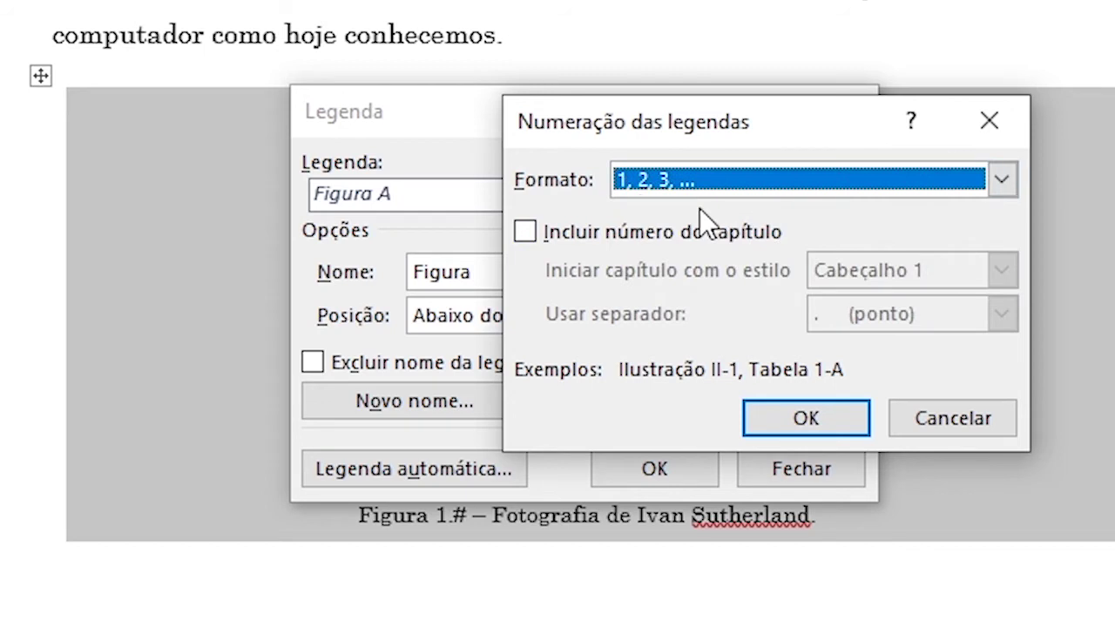
pyautogui.click(575, 236)
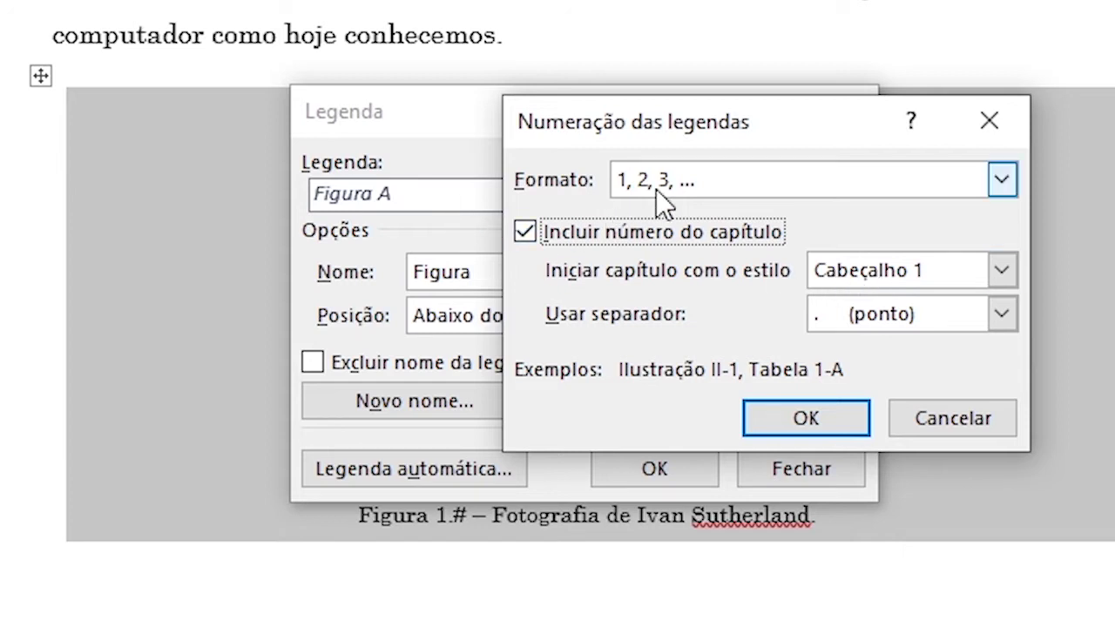
pyautogui.click(907, 311)
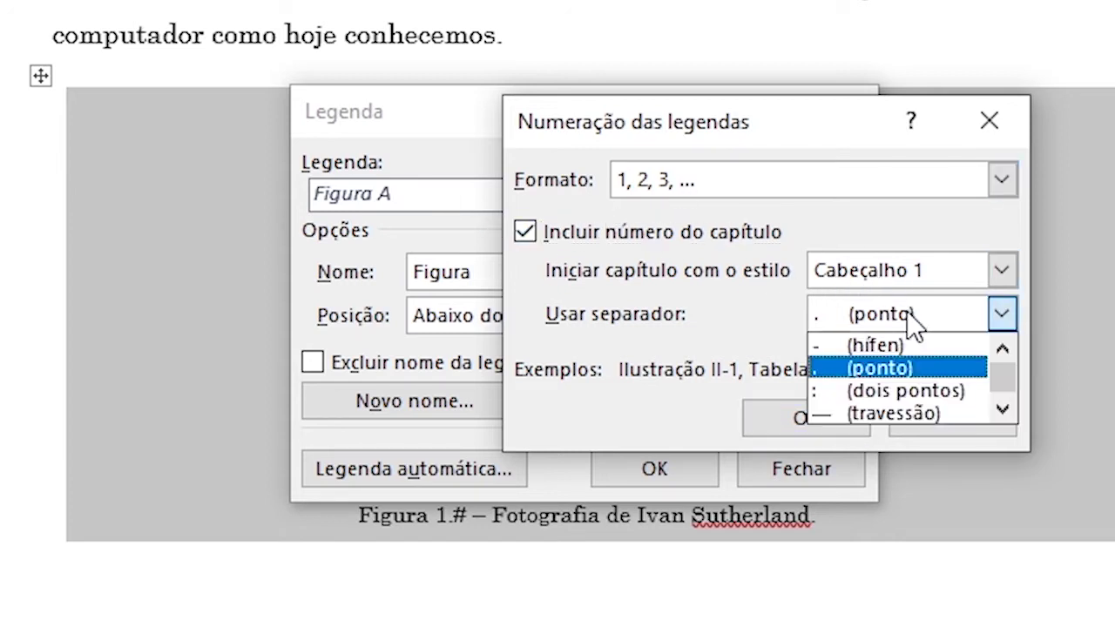
pyautogui.click(884, 370)
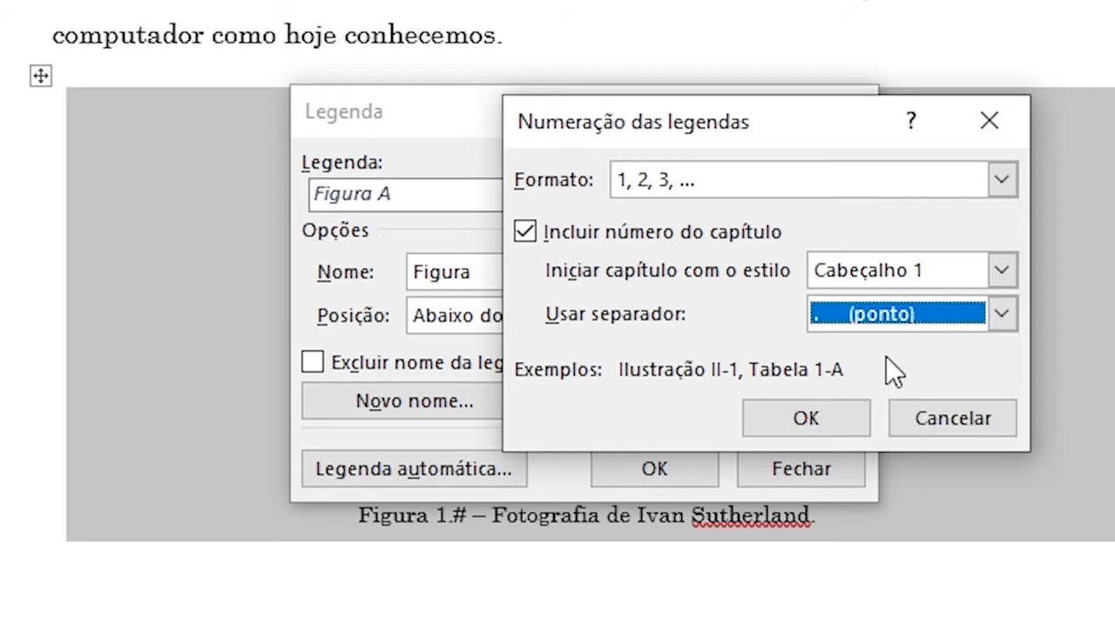
pyautogui.click(837, 411)
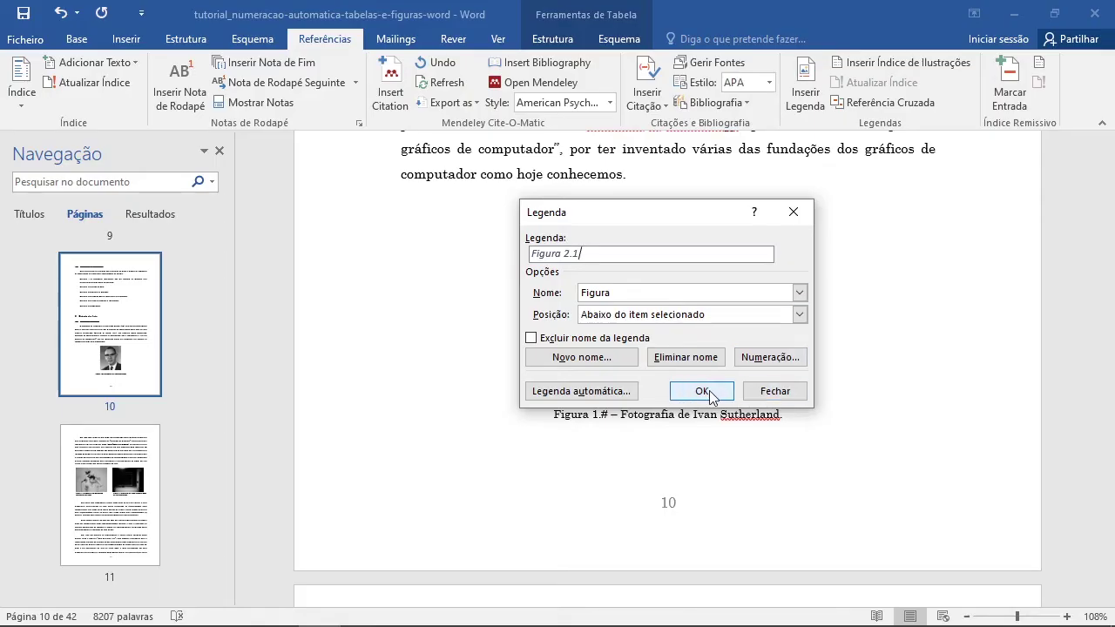
# Insert the numbered caption for the page 10 photograph and replace the typed caption with it, keeping the description "– Fotografia de Ivan Sutherland".
pyautogui.click(702, 391)
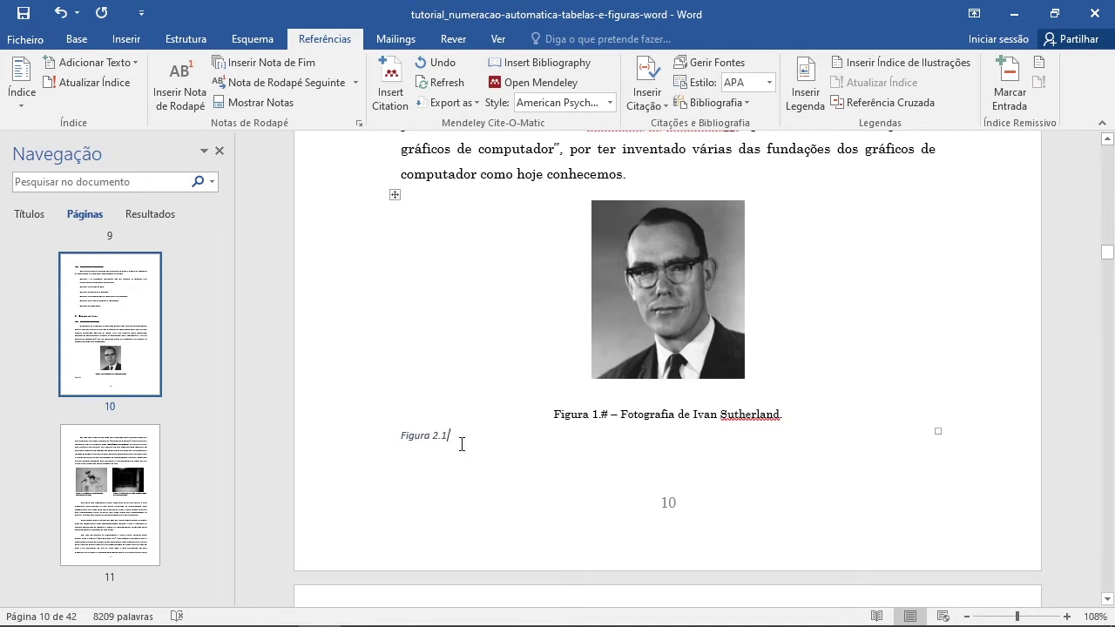
pyautogui.moveTo(621, 415); pyautogui.dragTo(781, 415)
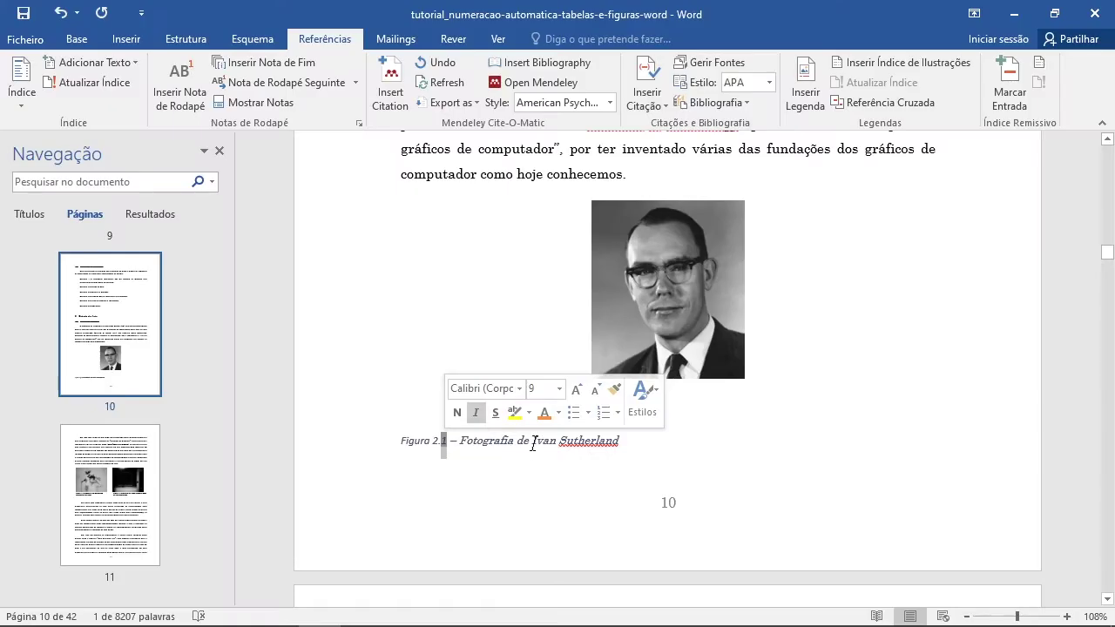
# Add an empty line above the typed Figura 1.1 caption on page 11 and insert an automatically numbered Figura caption.
pyautogui.scroll(-1, 641, 369)
pyautogui.scroll(-8, 619, 437)
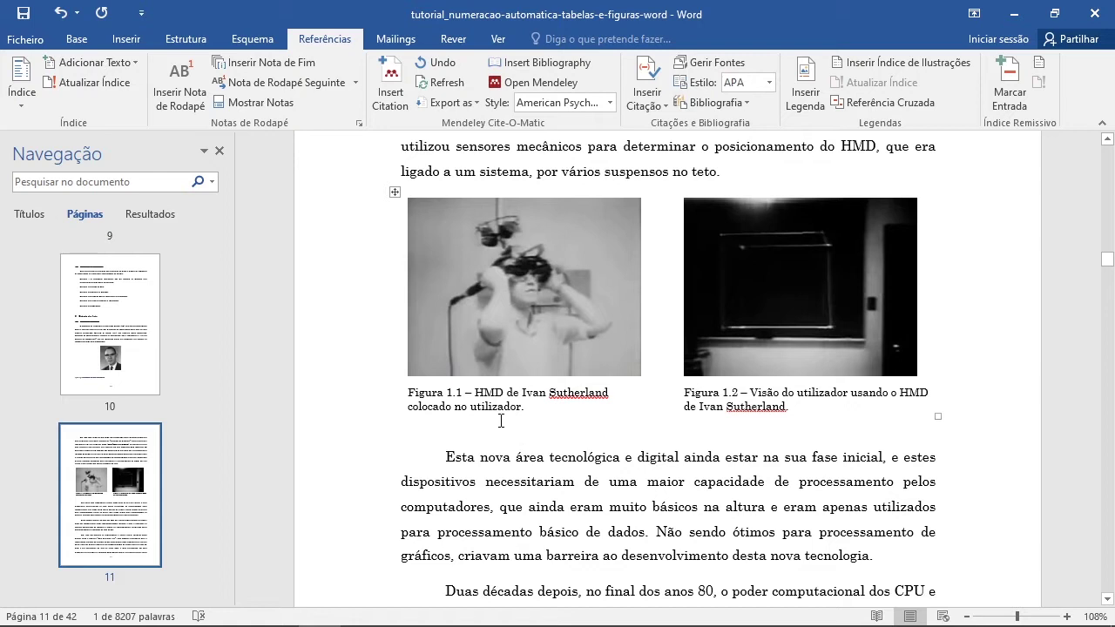
pyautogui.click(489, 391)
pyautogui.press('Return')
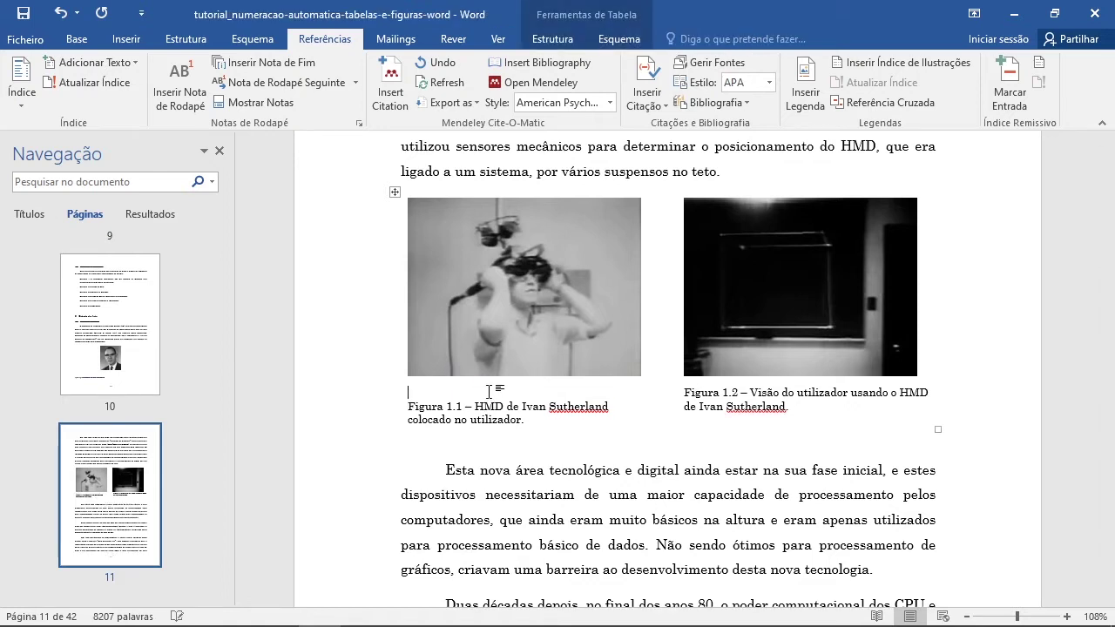
pyautogui.click(805, 91)
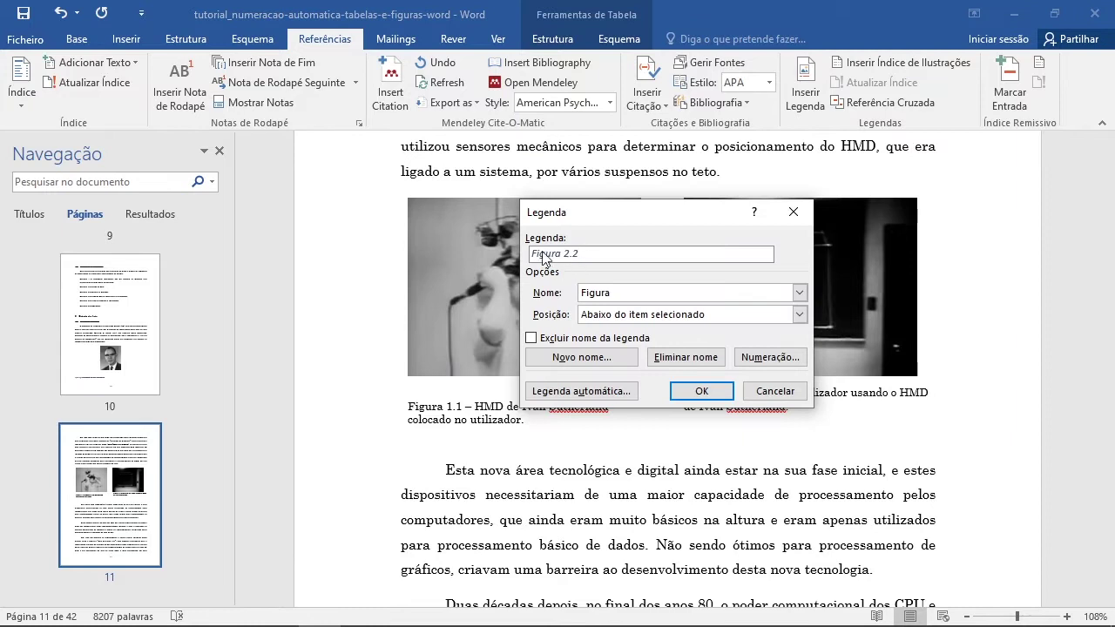
pyautogui.click(702, 391)
# Replace the typed Figura 1.1 caption under the headset photograph with the new numbered one, followed by "– HMD de Ivan Sutherland colocado no utilizador.".
pyautogui.moveTo(539, 419); pyautogui.dragTo(478, 407)
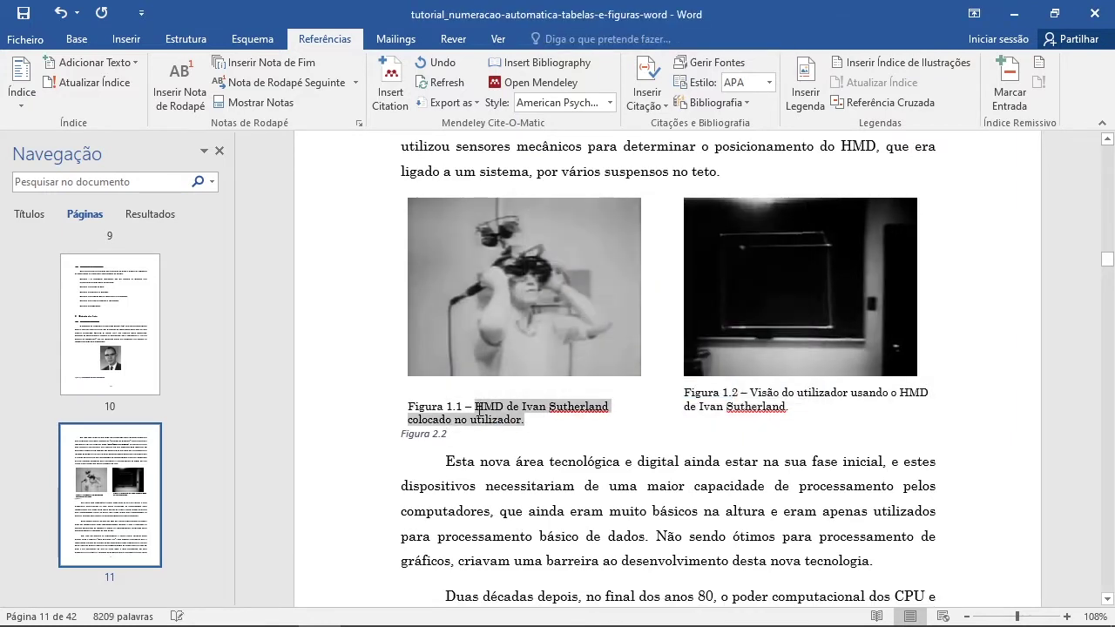
pyautogui.press('BackSpace')
pyautogui.press('BackSpace')
pyautogui.press('BackSpace')
pyautogui.press('BackSpace')
pyautogui.press('BackSpace')
pyautogui.press('BackSpace')
pyautogui.press('BackSpace')
pyautogui.press('BackSpace')
pyautogui.press('BackSpace')
pyautogui.press('BackSpace')
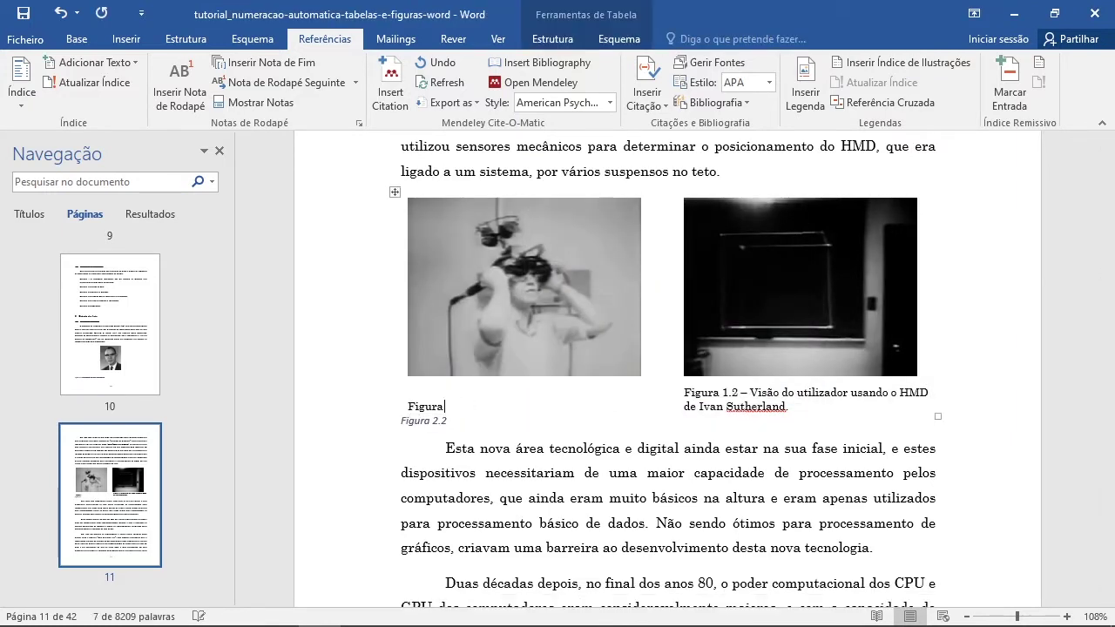
pyautogui.press('BackSpace')
pyautogui.press('BackSpace')
pyautogui.press('Down')
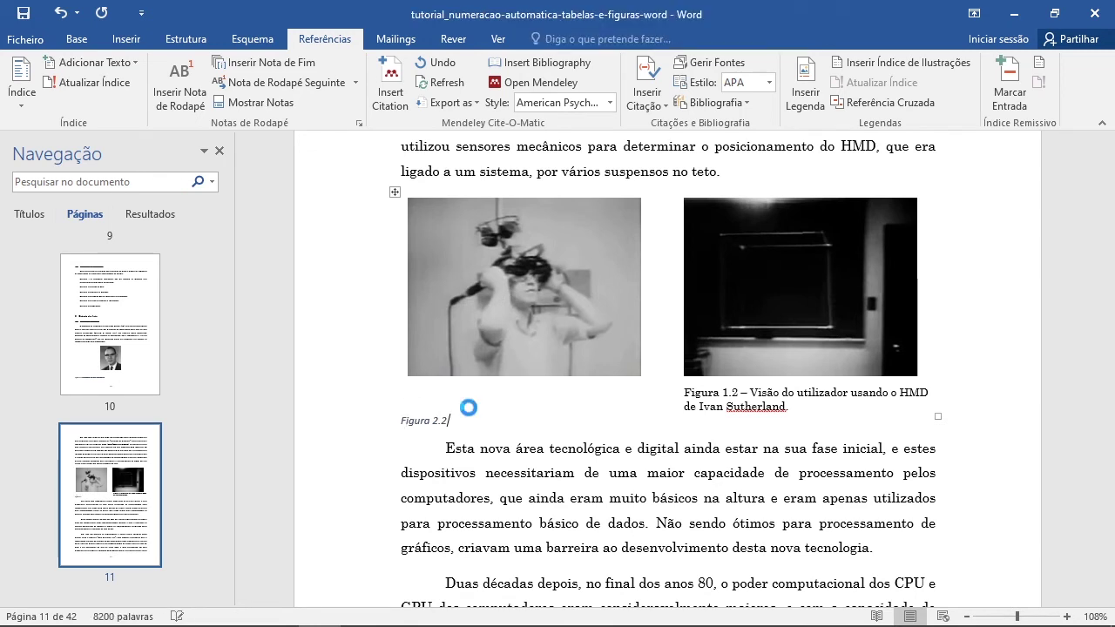
pyautogui.write('– HMD de Ivan Sutherland colocado no utilizador.')
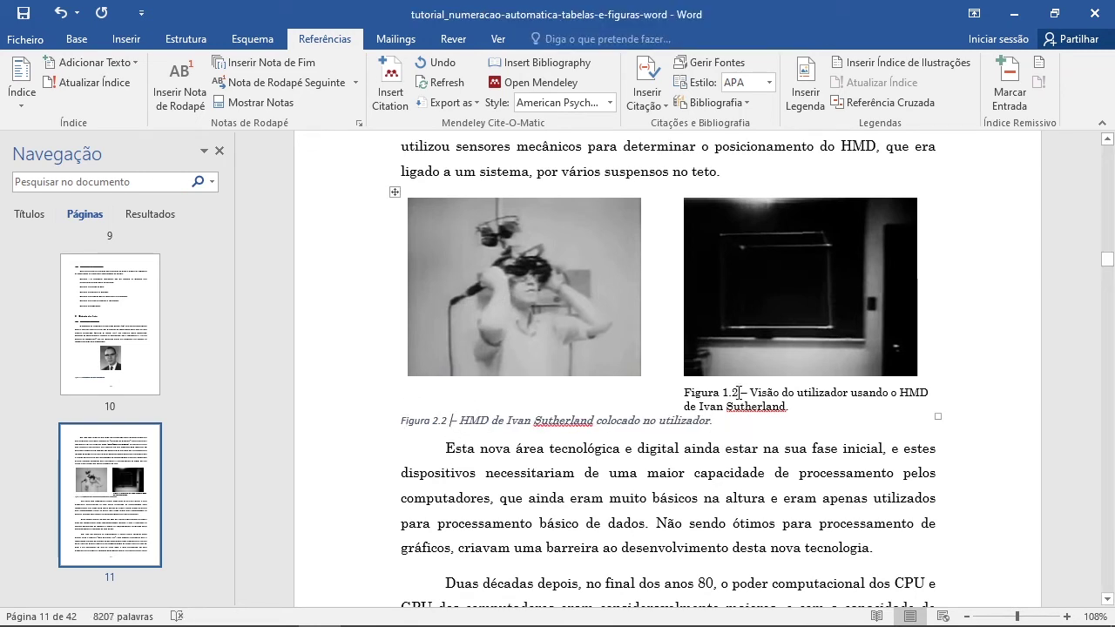
pyautogui.click(686, 394)
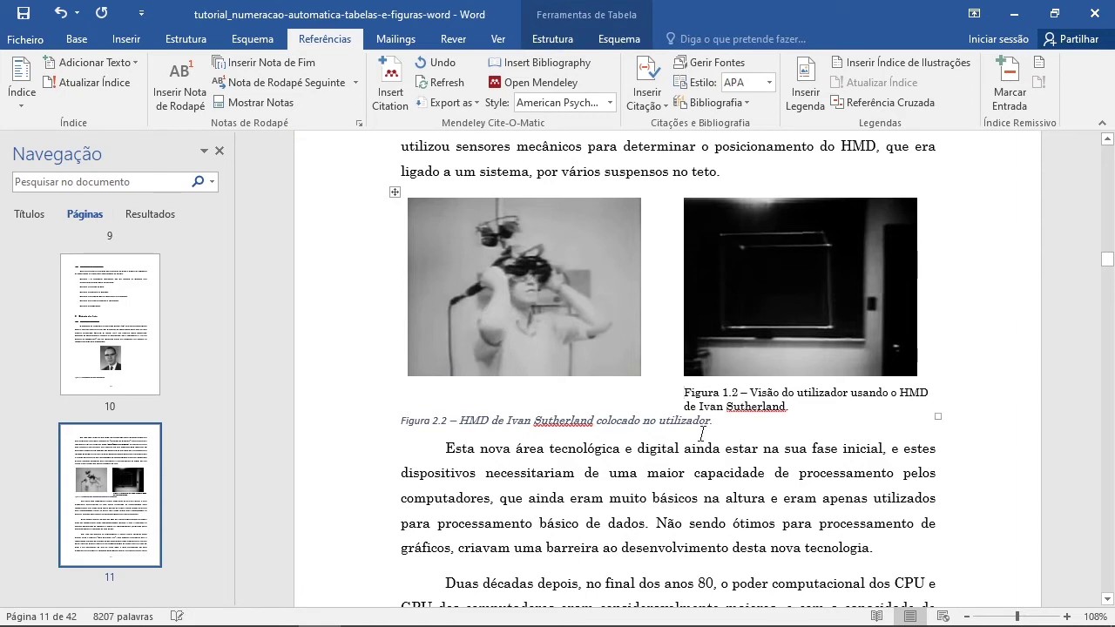
pyautogui.moveTo(719, 421); pyautogui.dragTo(499, 418)
# Add an empty line above the typed Figura 1.2 caption and insert an automatically numbered Figura caption.
pyautogui.click(685, 393)
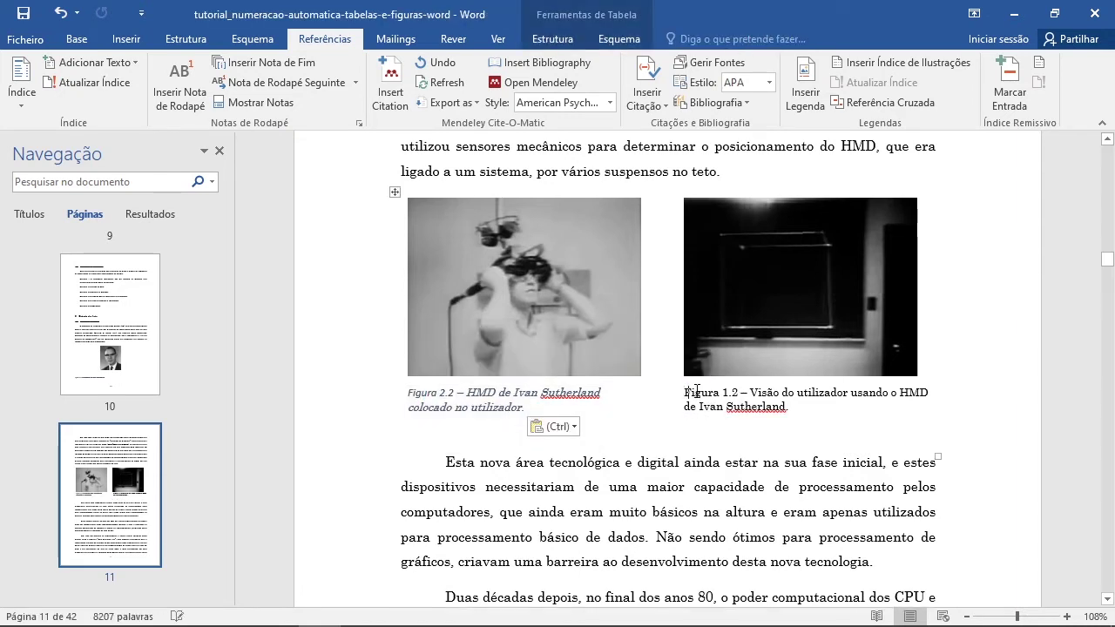
pyautogui.press('Return')
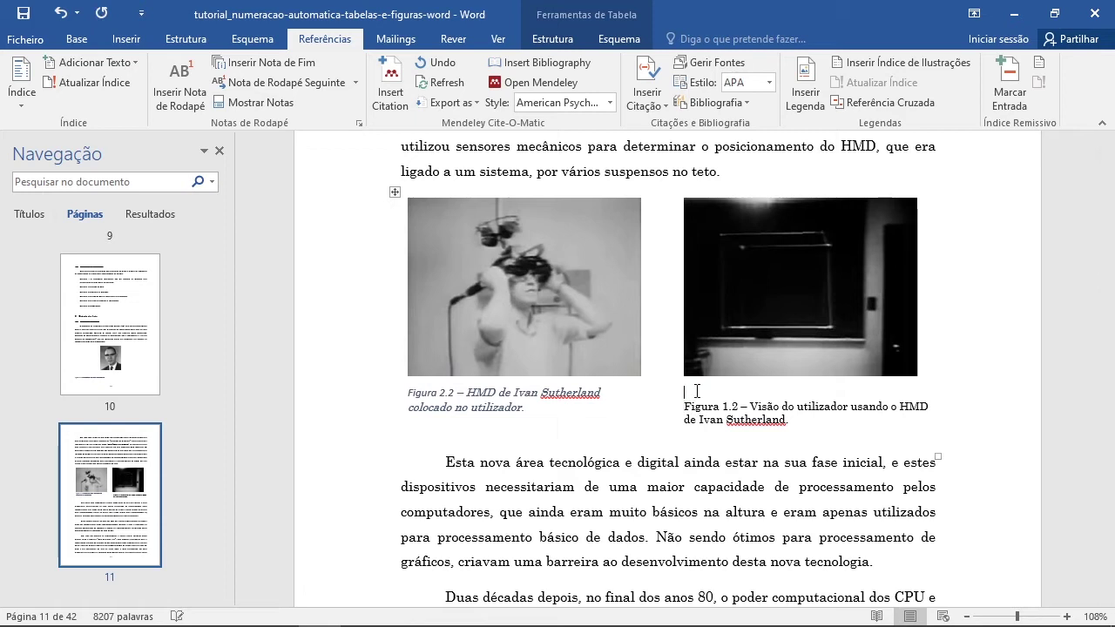
pyautogui.click(804, 87)
pyautogui.click(698, 392)
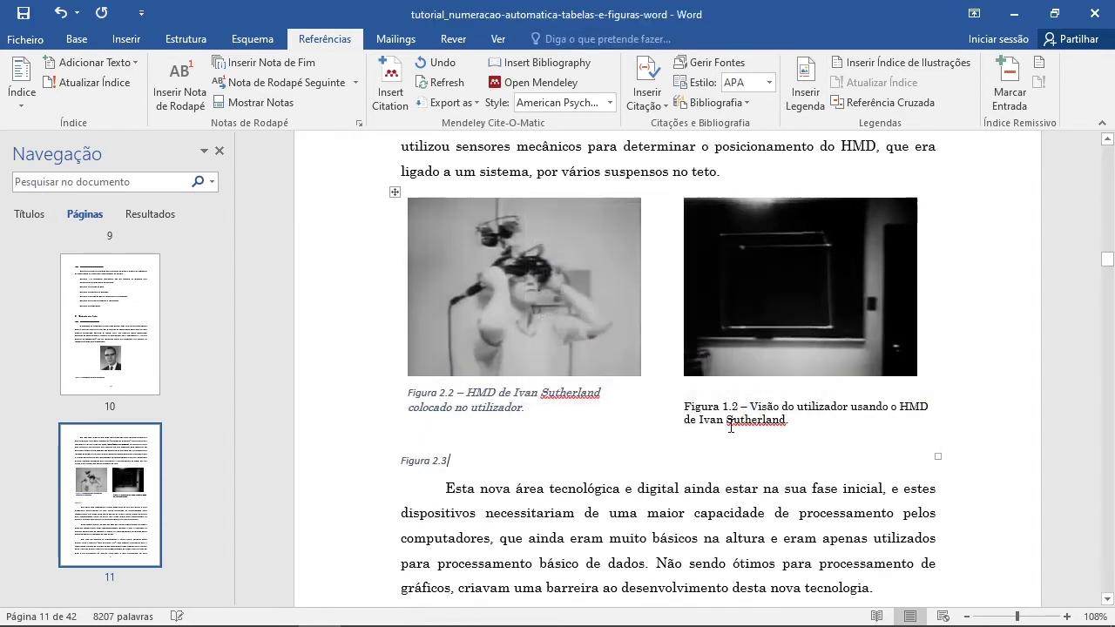
# Move the new numbered caption in front of the second picture's description and delete the typed "Figura 1.2" label.
pyautogui.moveTo(470, 457); pyautogui.dragTo(685, 393)
pyautogui.click(769, 398)
pyautogui.press('Delete')
pyautogui.press('Delete')
pyautogui.press('Delete')
pyautogui.press('Delete')
pyautogui.press('Delete')
pyautogui.press('Delete')
pyautogui.press('Delete')
pyautogui.press('Delete')
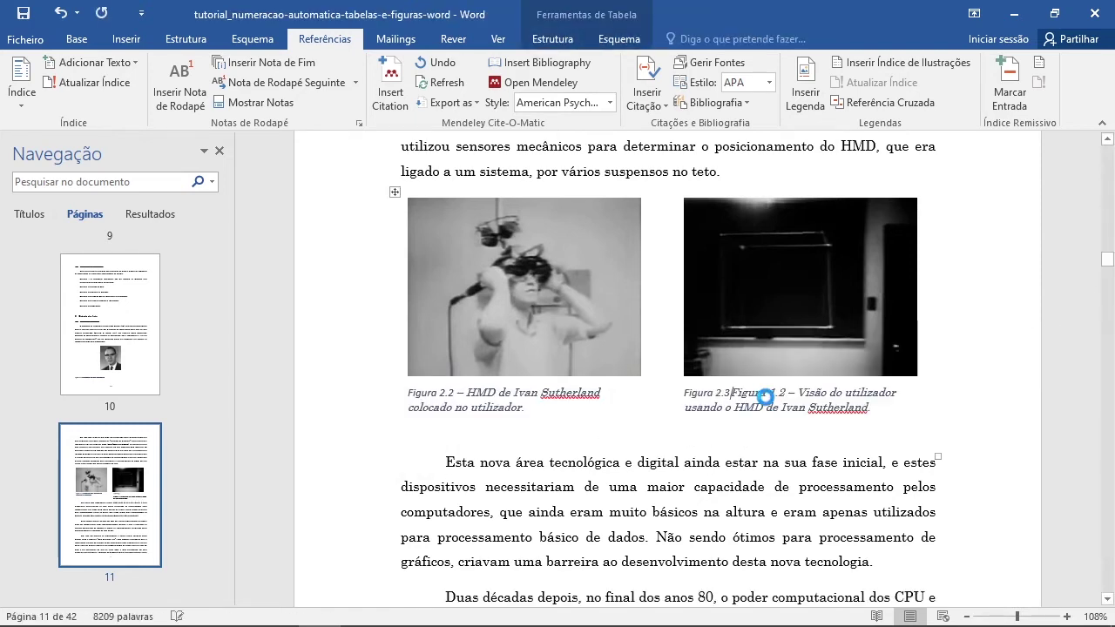
pyautogui.press('Delete')
pyautogui.press('Delete')
pyautogui.press('Delete')
pyautogui.press('Delete')
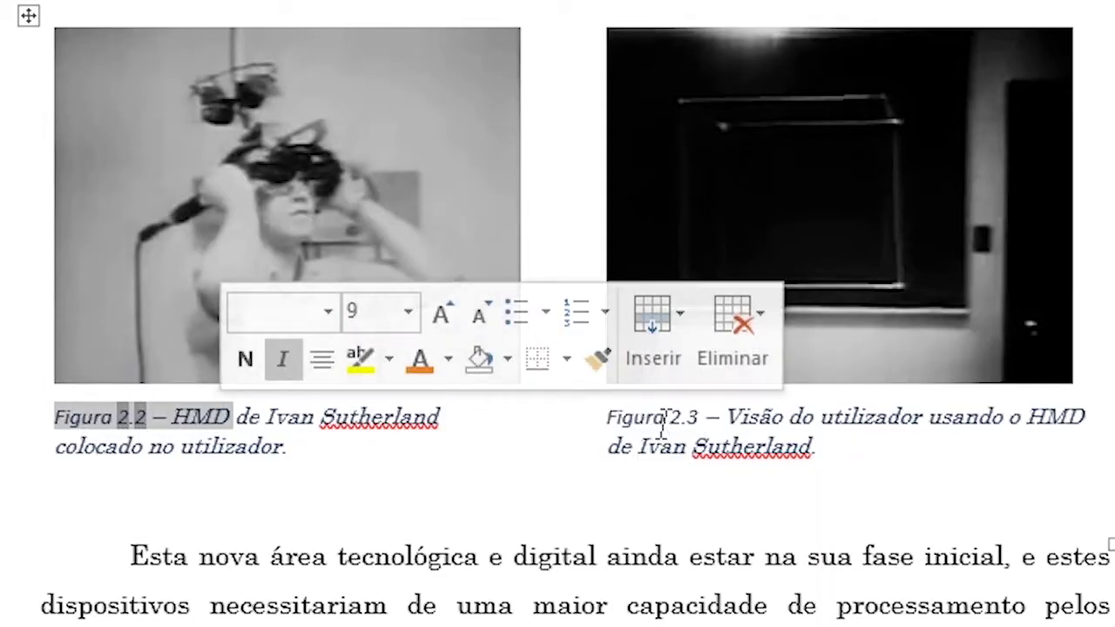
pyautogui.moveTo(652, 418); pyautogui.dragTo(775, 431)
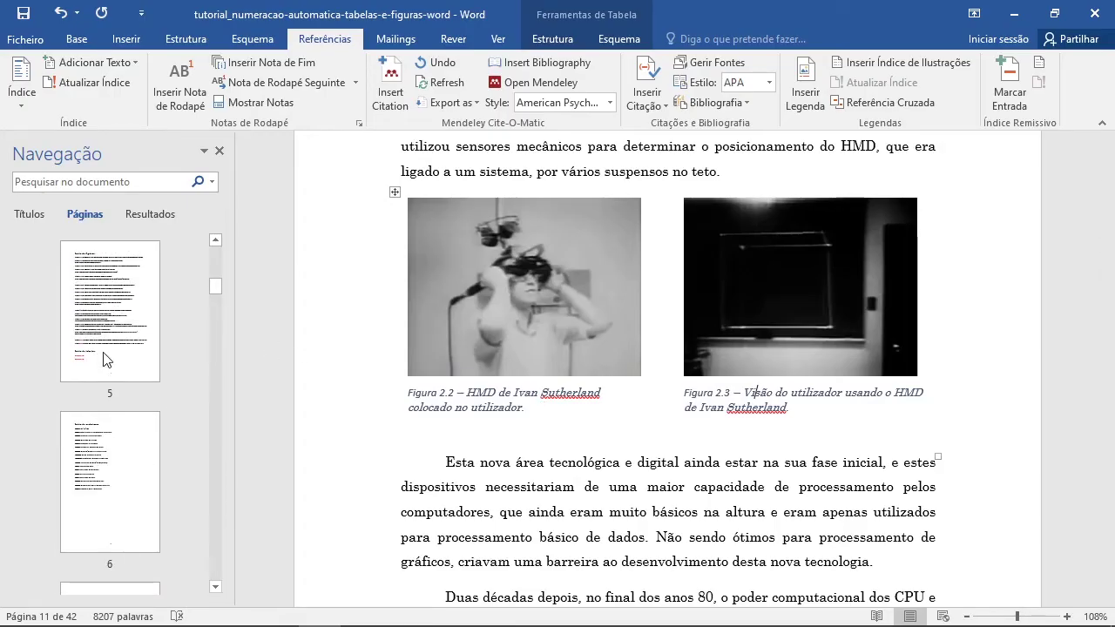
# Delete all manually typed entries under Lista de figuras on page 5 and start inserting an index of illustrations there.
pyautogui.click(105, 360)
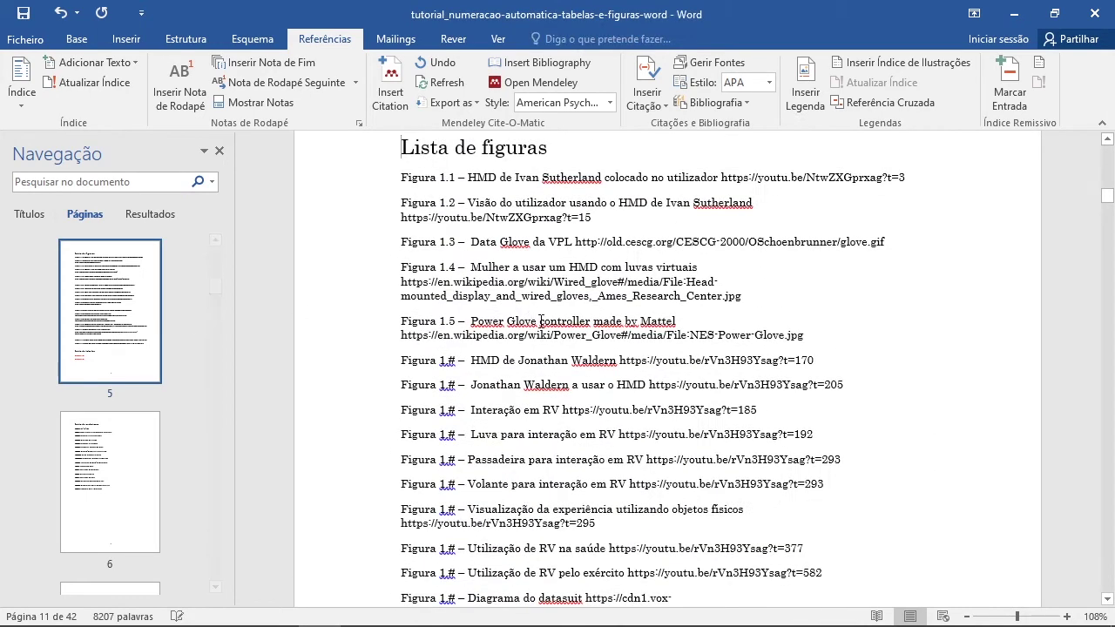
pyautogui.moveTo(415, 186); pyautogui.dragTo(915, 523)
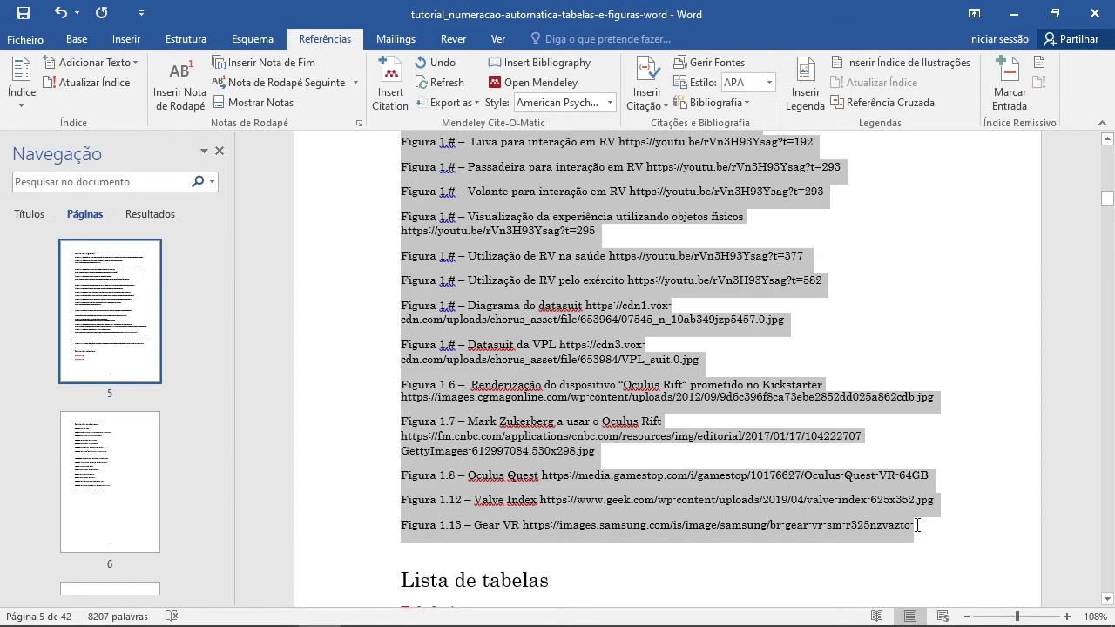
pyautogui.press('Delete')
pyautogui.scroll(4, 674, 442)
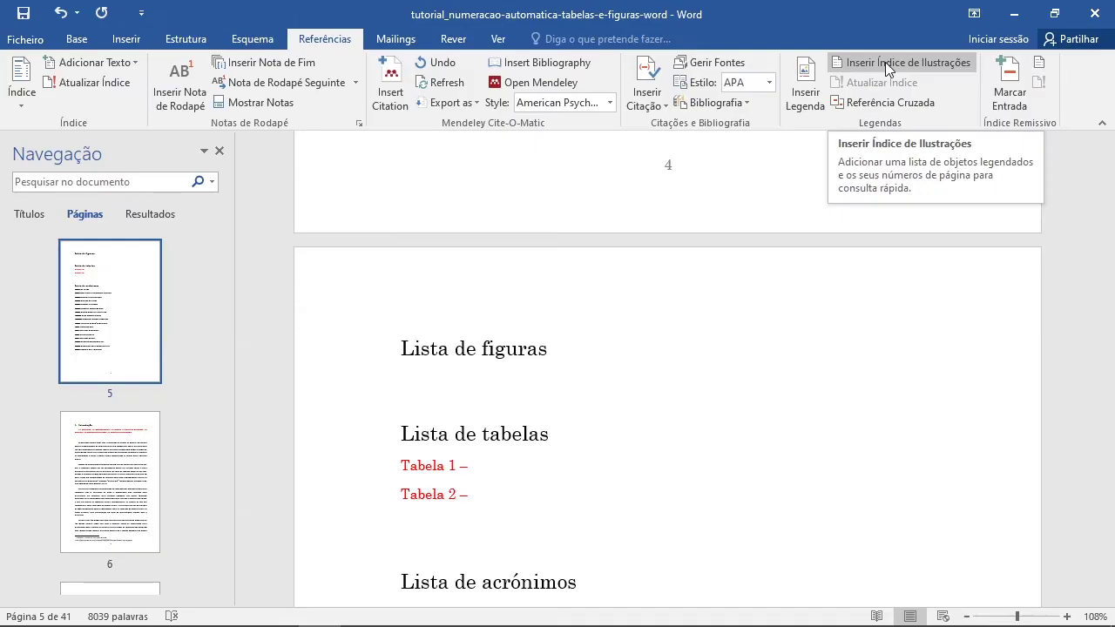
pyautogui.click(885, 62)
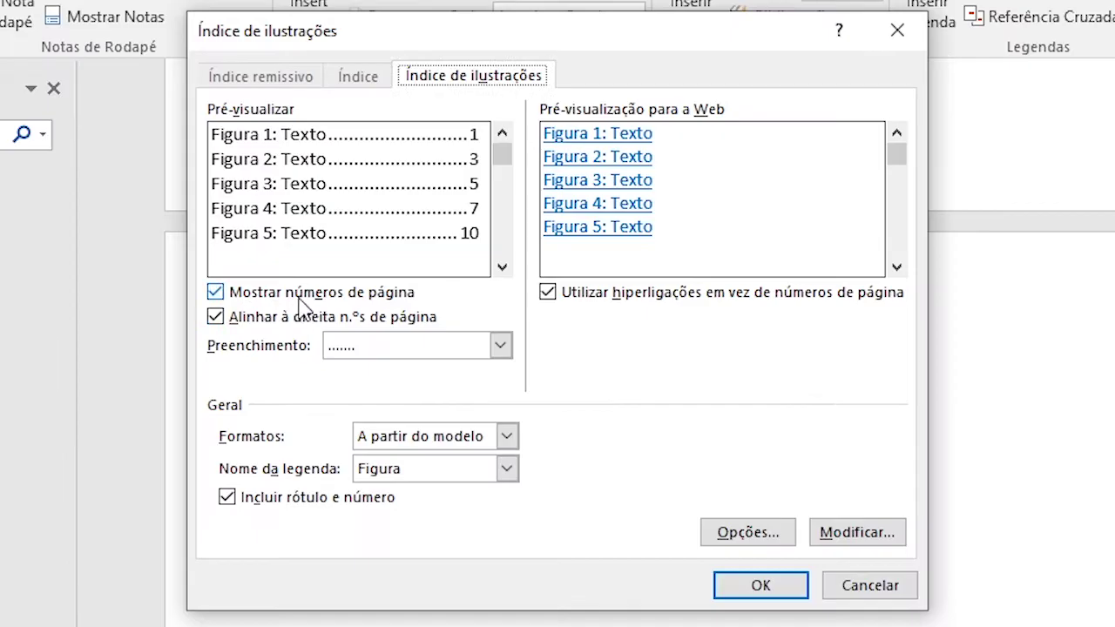
# Try the index preview without page numbers and without right-aligned page numbers, restoring both options.
pyautogui.click(387, 290)
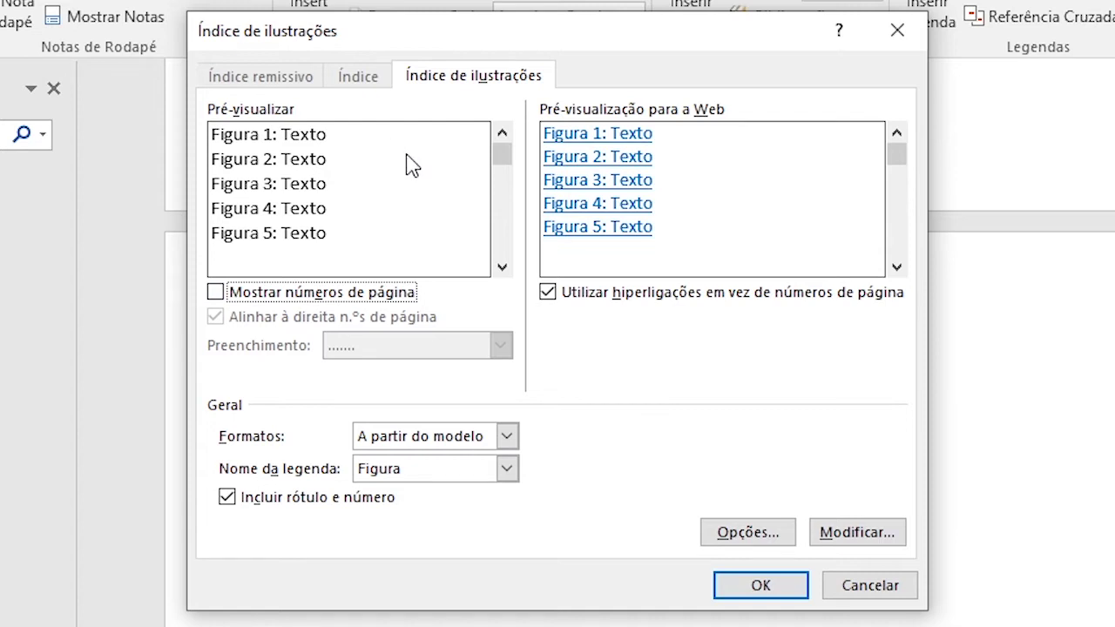
pyautogui.click(321, 296)
pyautogui.click(321, 317)
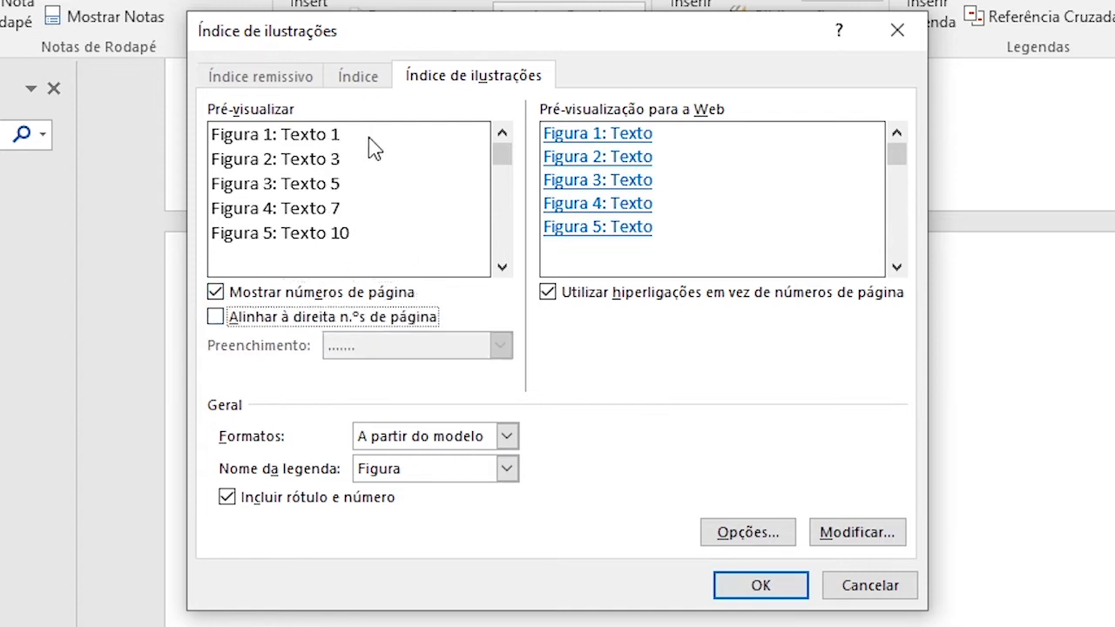
pyautogui.click(351, 317)
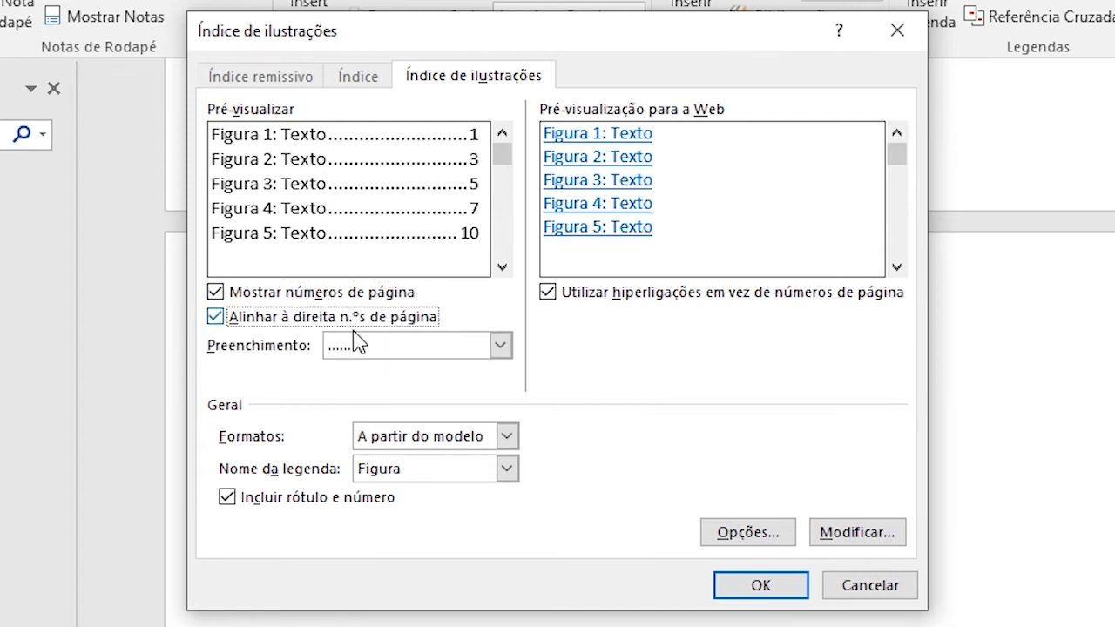
# Try the dashed and solid-line tab leaders for the index, then return to the dotted leader.
pyautogui.click(361, 351)
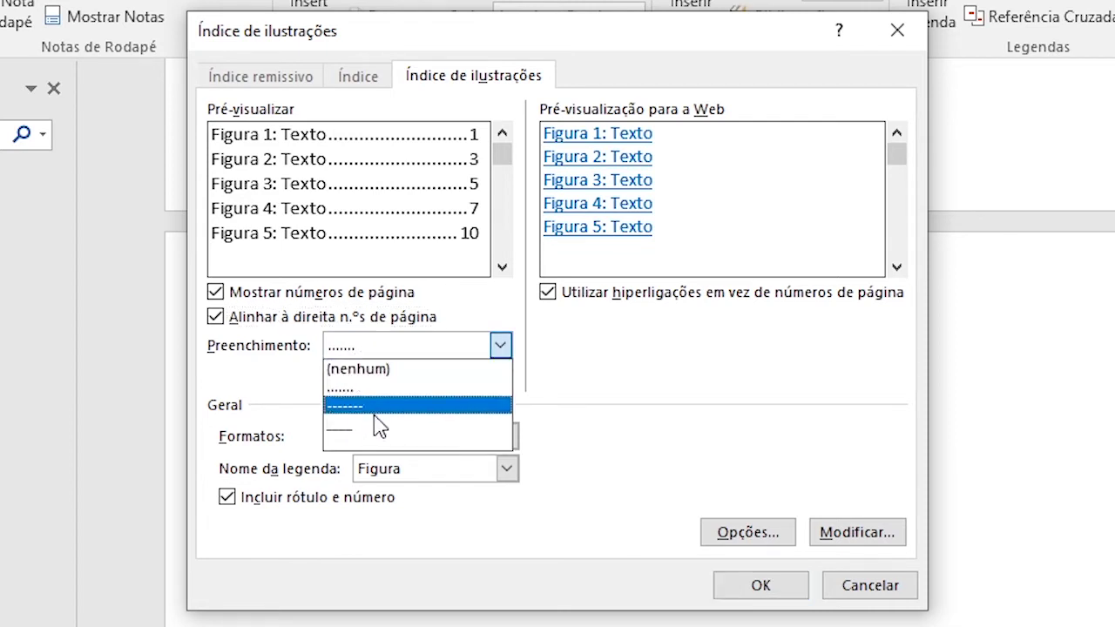
pyautogui.click(377, 408)
pyautogui.click(374, 347)
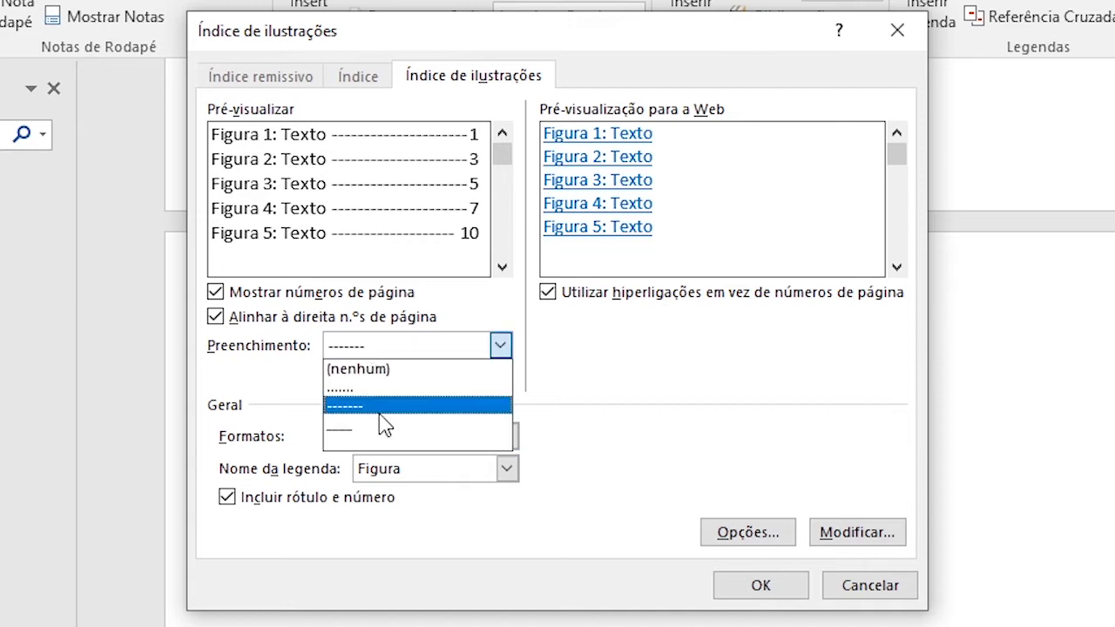
pyautogui.click(380, 426)
pyautogui.click(383, 346)
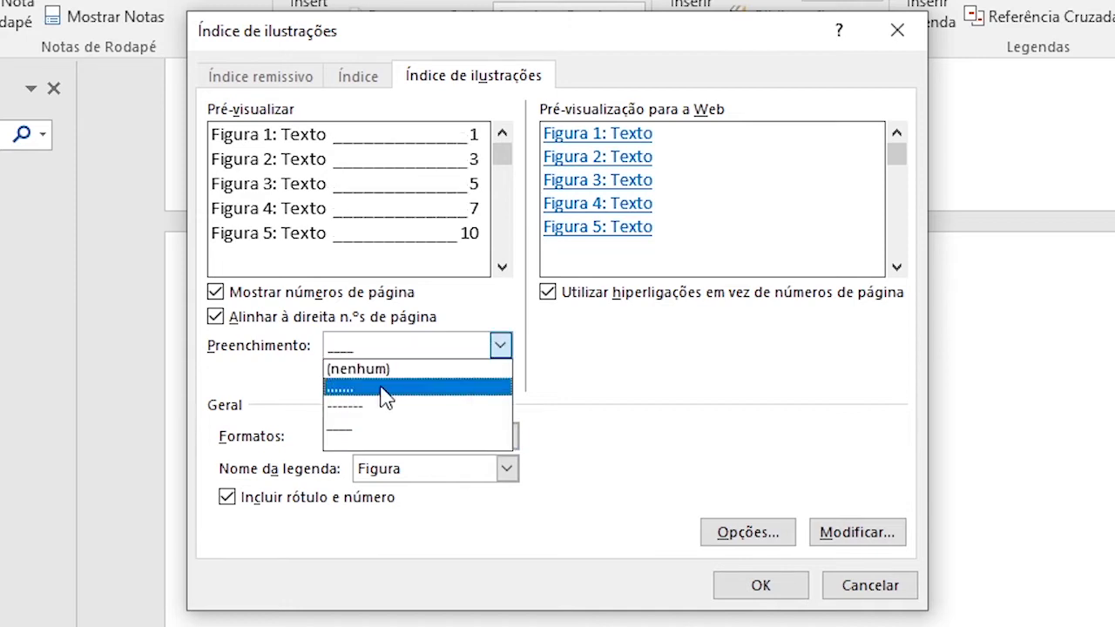
pyautogui.click(386, 397)
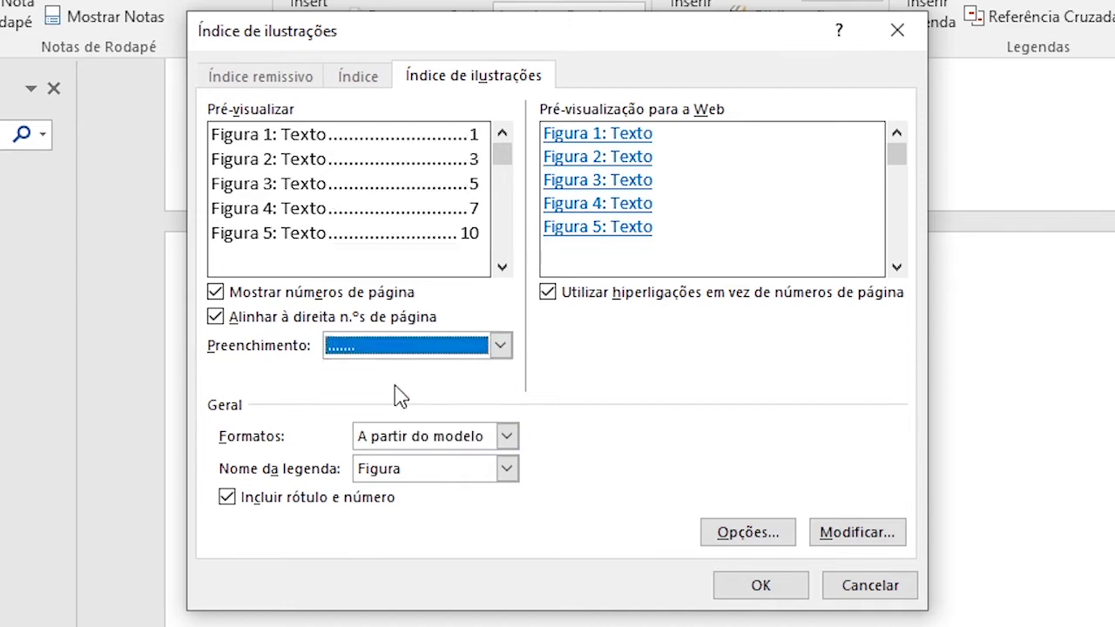
# Choose Figura as the caption label that the index of illustrations lists.
pyautogui.click(444, 475)
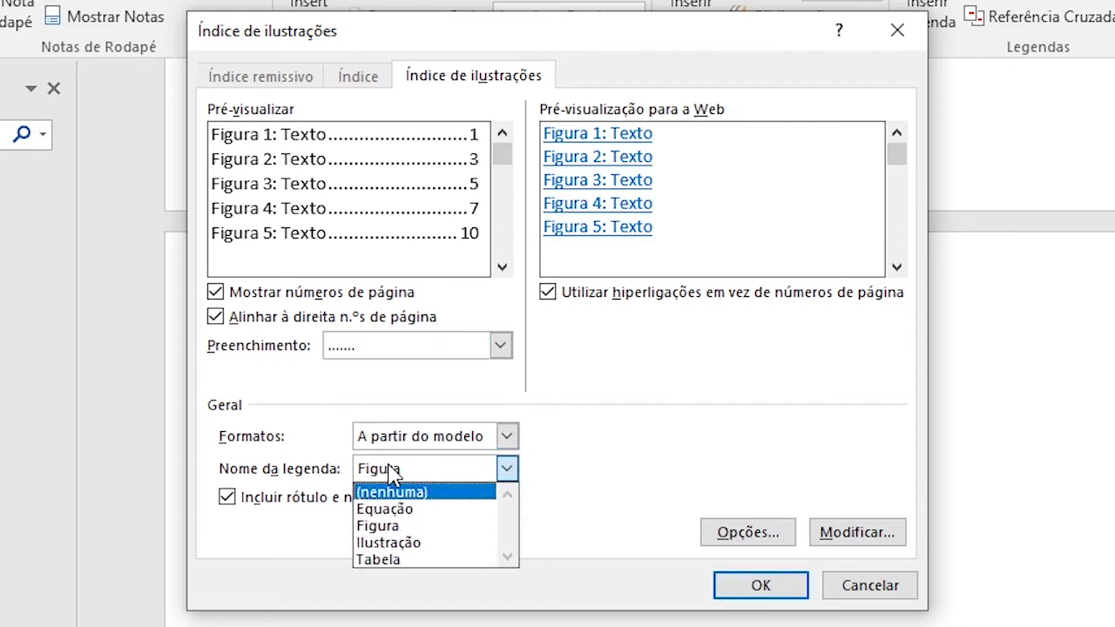
pyautogui.click(422, 475)
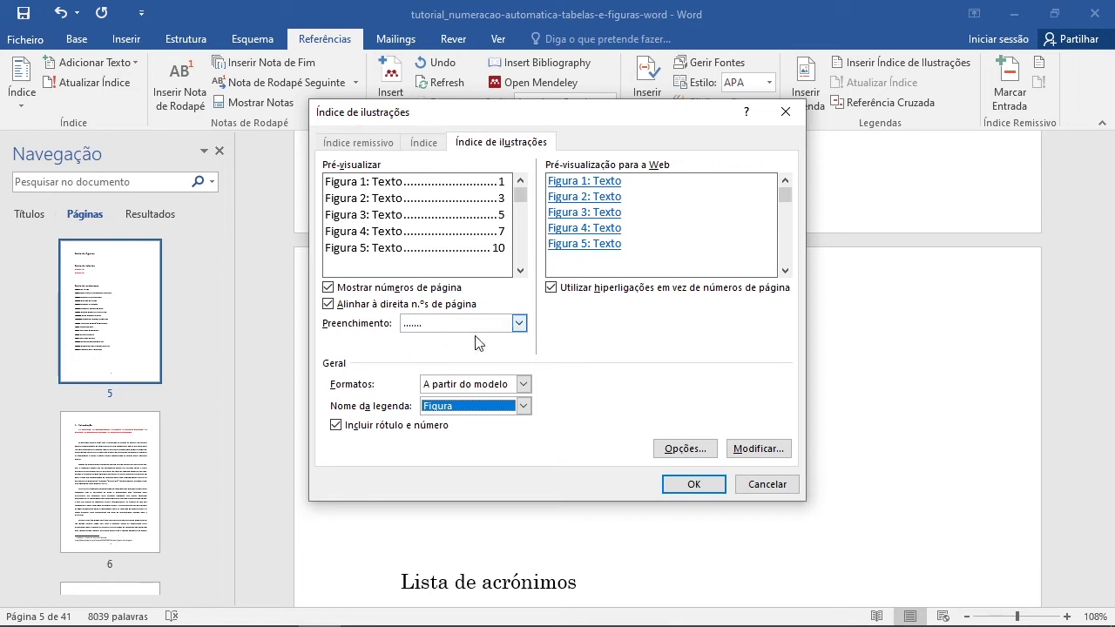
# Insert the index of illustrations under Lista de figuras with the chosen settings and select a spot in its entries.
pyautogui.click(694, 485)
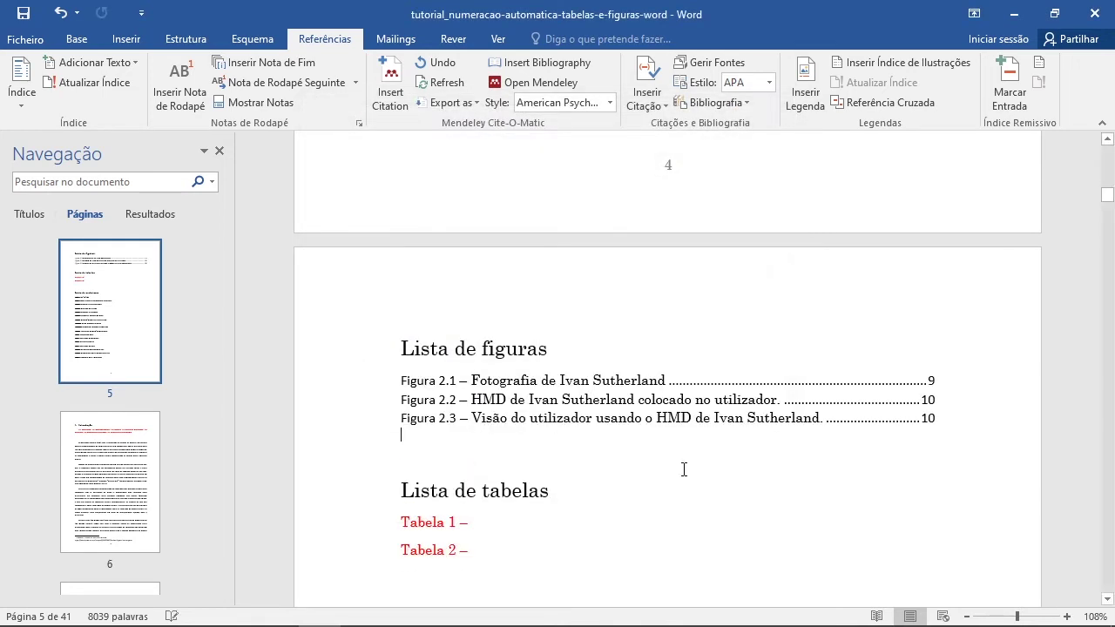
pyautogui.scroll(-2, 561, 380)
pyautogui.click(480, 296)
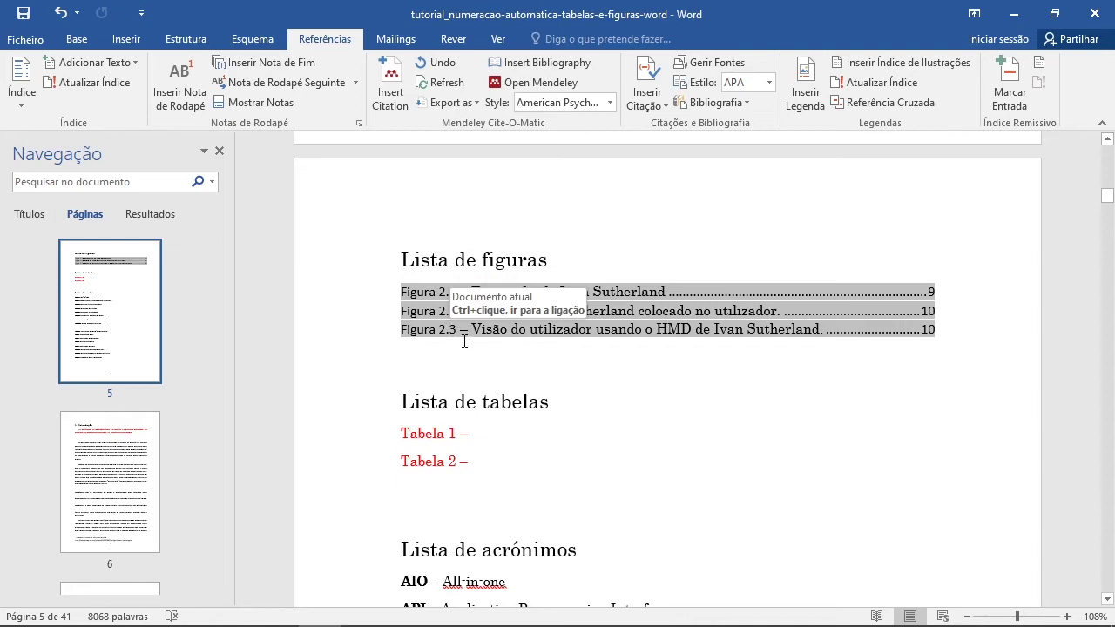
# Delete the words "Fotografia de" from the Figura 2.1 caption on page 9, leaving "Ivan Sutherland".
pyautogui.scroll(-10, 161, 396)
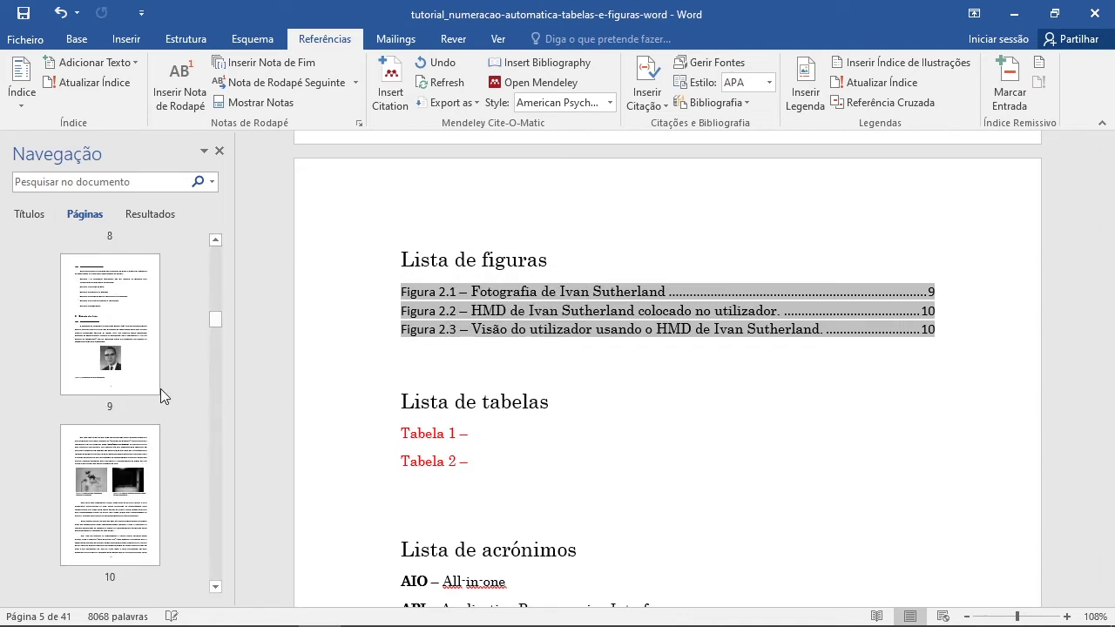
pyautogui.click(122, 363)
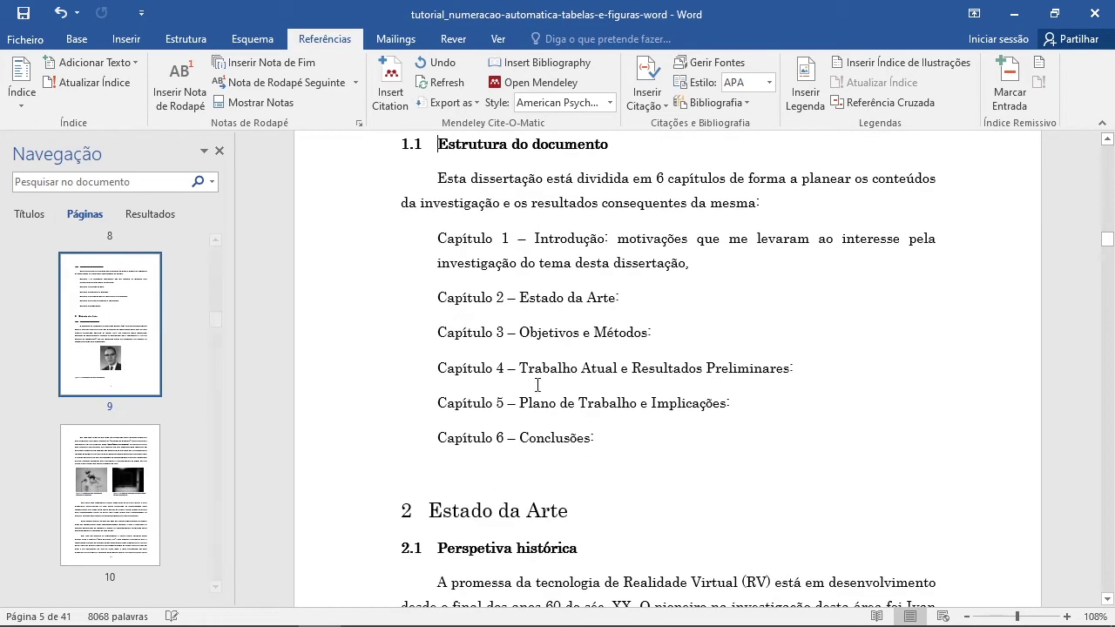
pyautogui.scroll(-4, 621, 418)
pyautogui.scroll(-4, 638, 414)
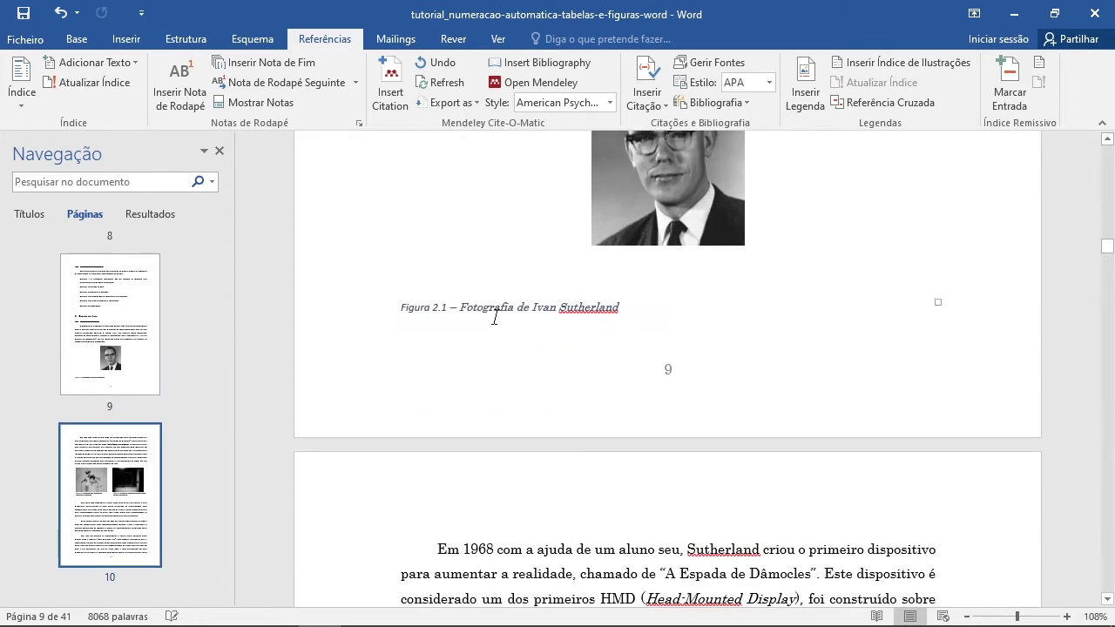
pyautogui.doubleClick(498, 310)
pyautogui.press('Delete')
pyautogui.hotkey('ctrl', 'Delete')
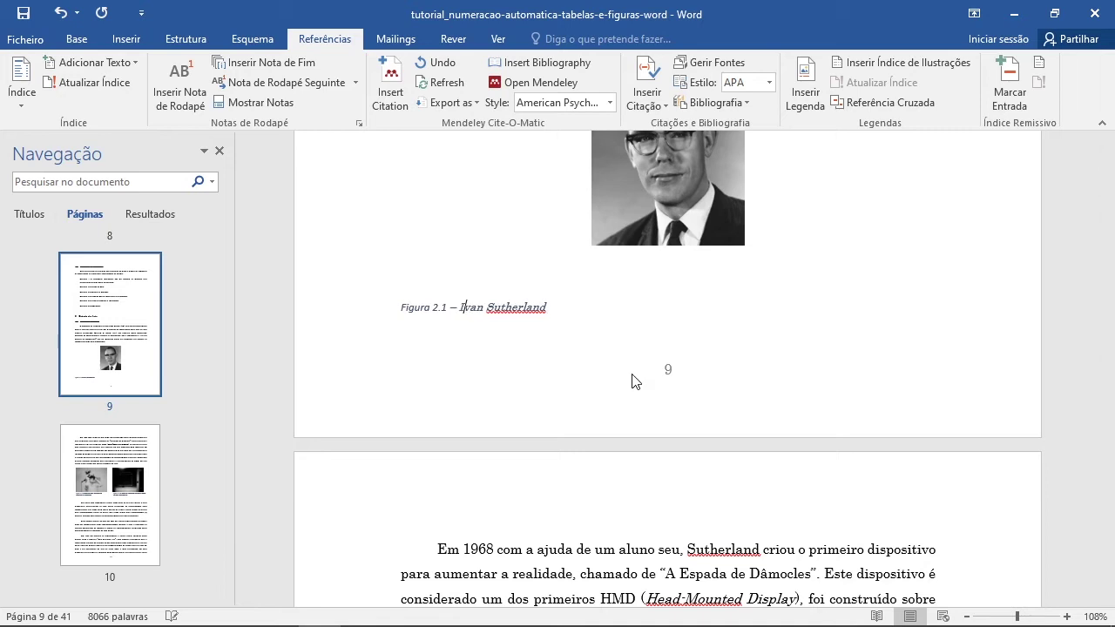
# Update the entire index of figures on page 5 to reflect the edited Figura 2.1 caption.
pyautogui.scroll(5, 132, 335)
pyautogui.scroll(3, 135, 342)
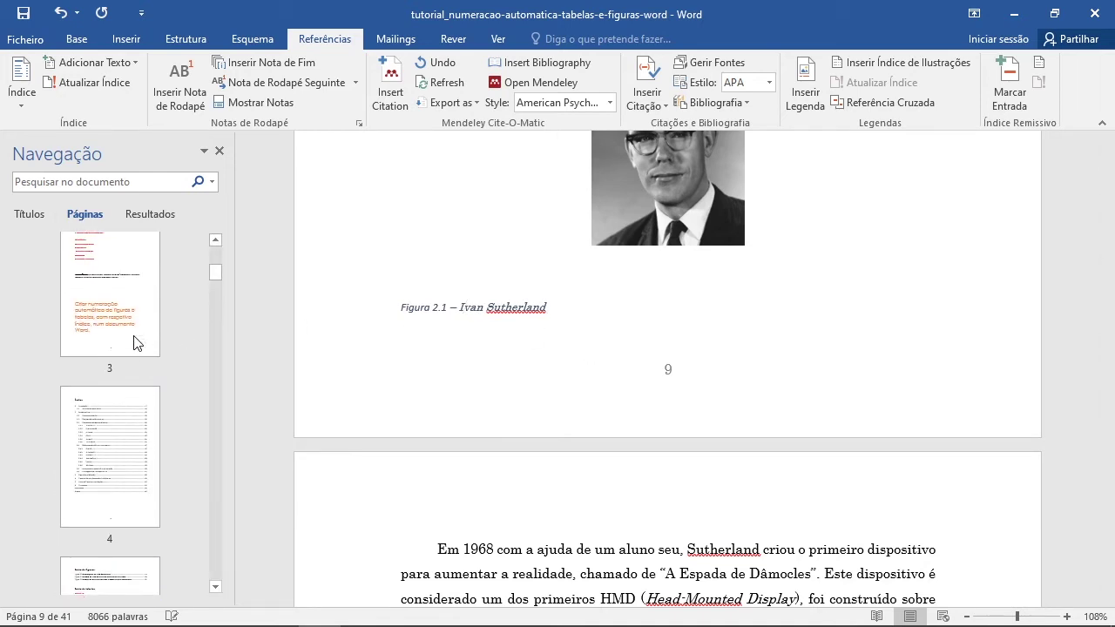
pyautogui.click(128, 466)
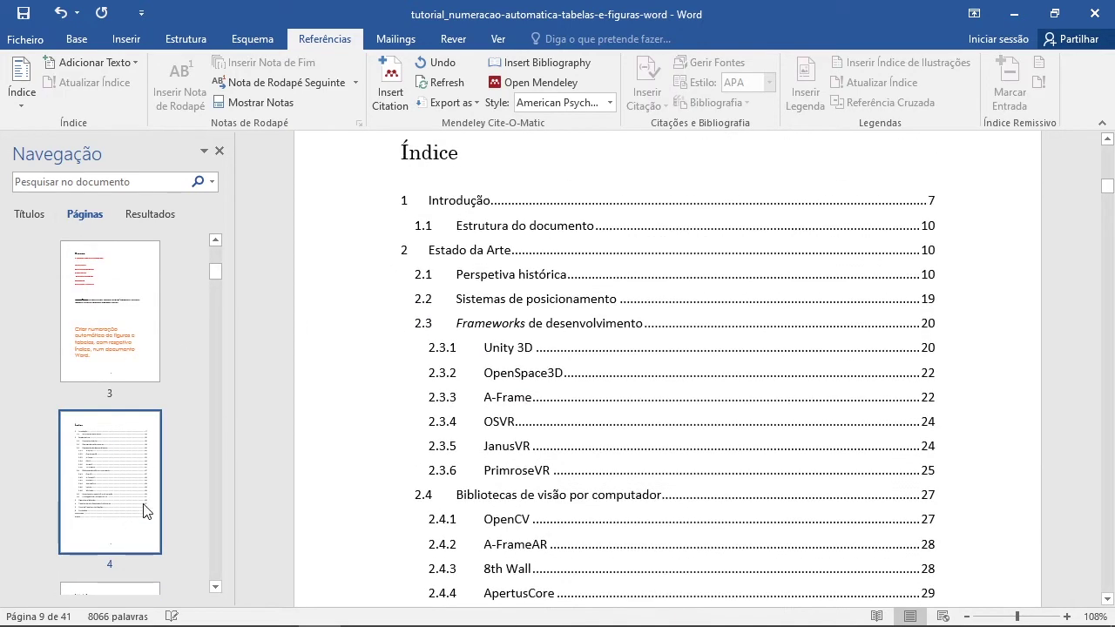
pyautogui.scroll(-2, 140, 487)
pyautogui.click(92, 331)
pyautogui.scroll(-1, 496, 287)
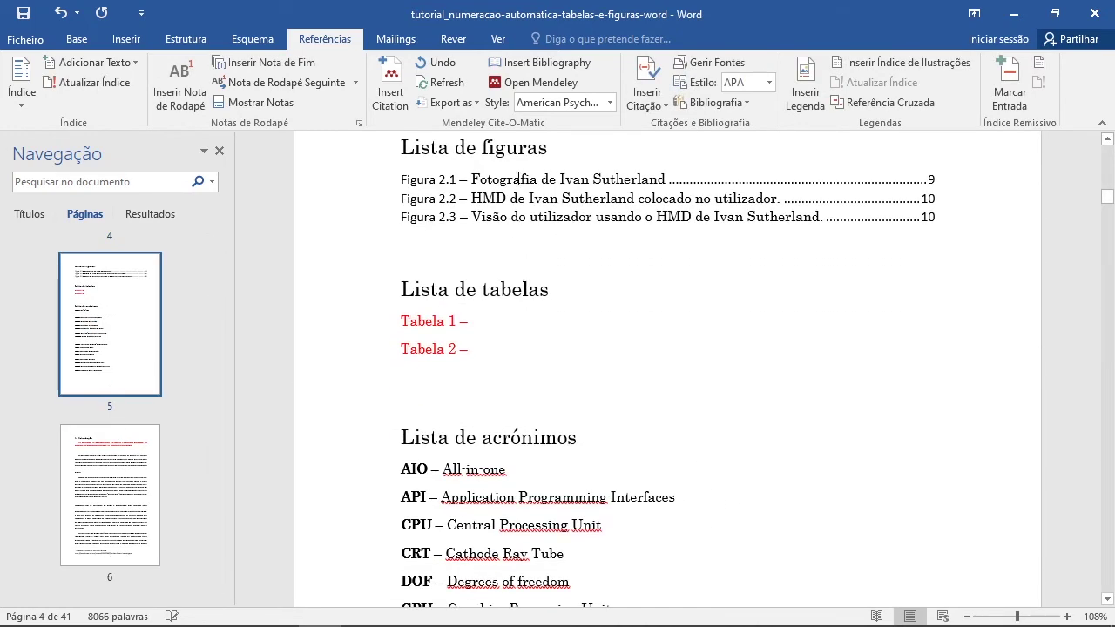
pyautogui.click(519, 197)
pyautogui.rightClick(517, 182)
pyautogui.press('Escape')
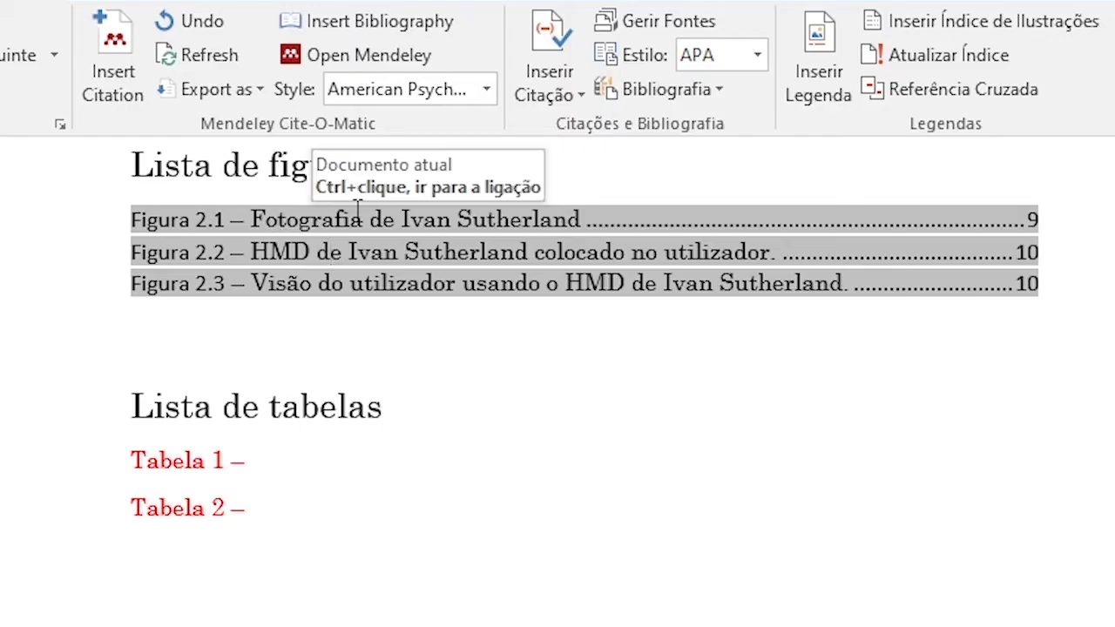
pyautogui.rightClick(527, 254)
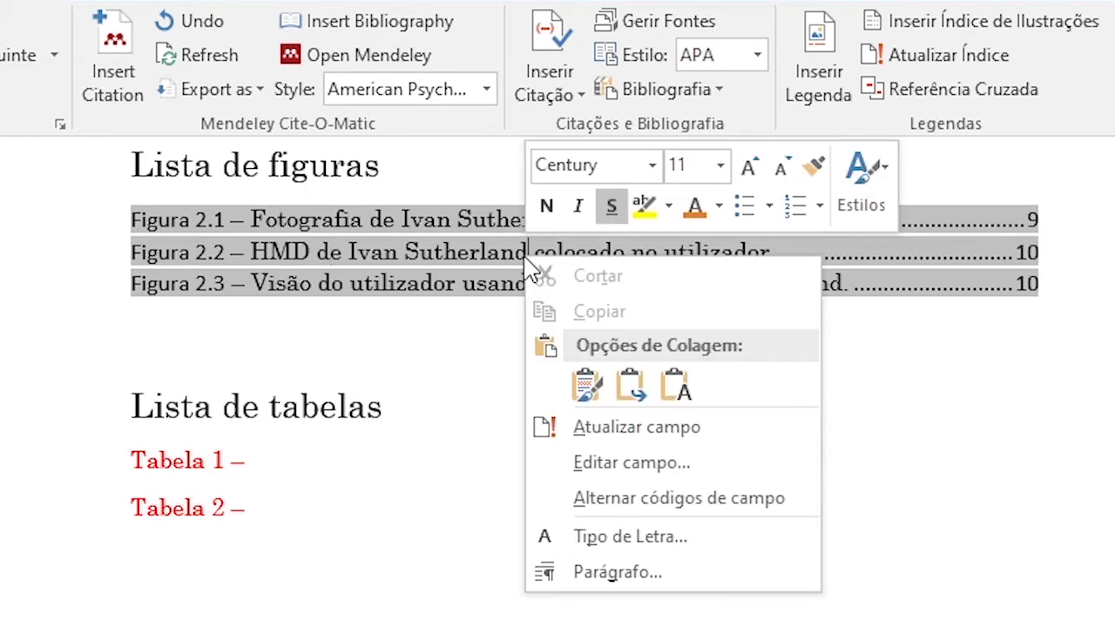
pyautogui.click(646, 429)
pyautogui.click(411, 458)
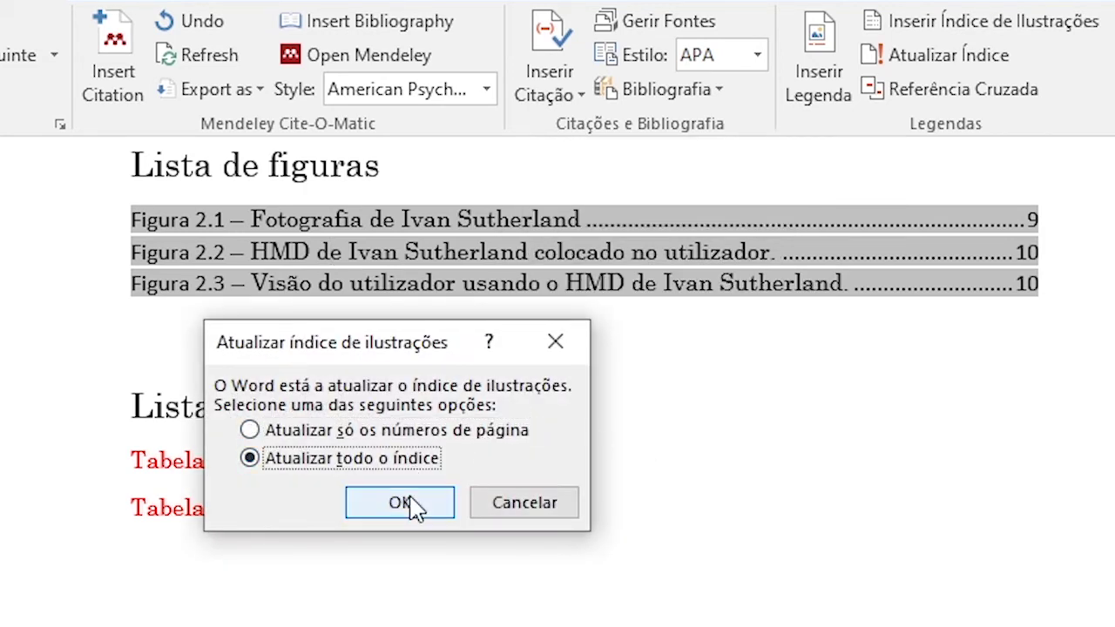
pyautogui.click(403, 503)
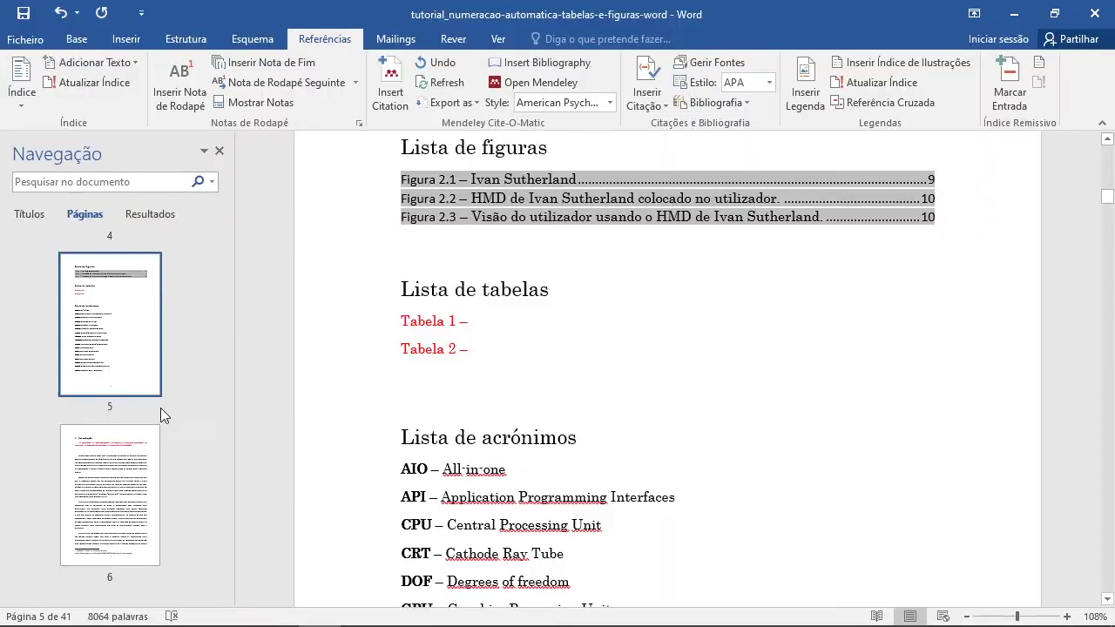
# Copy the Data Glove image on page 11.
pyautogui.scroll(-5, 175, 427)
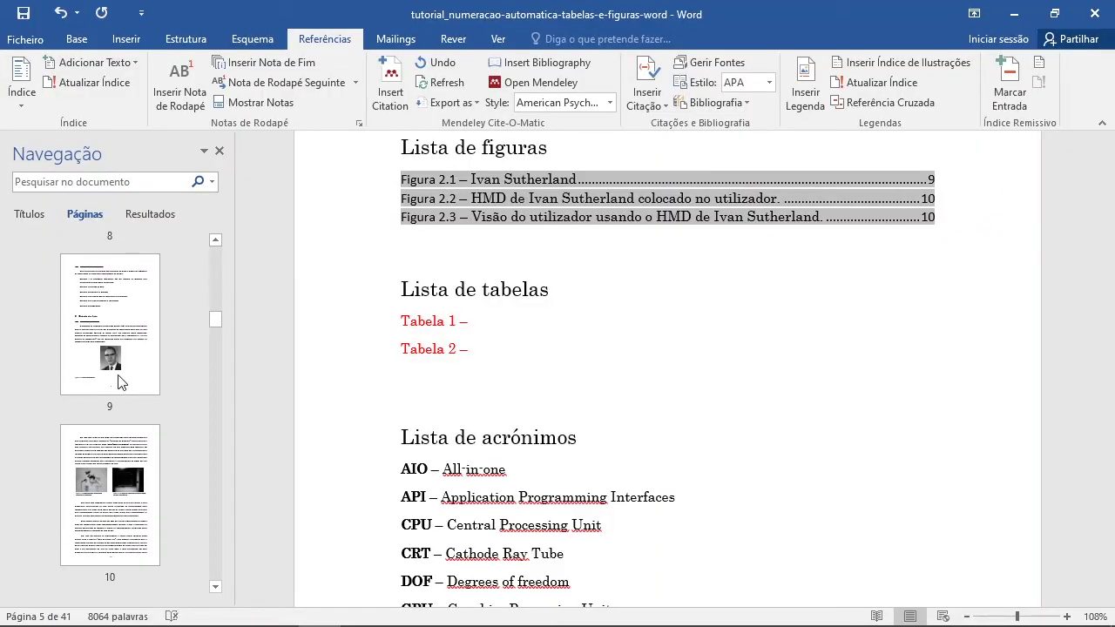
pyautogui.click(117, 378)
pyautogui.scroll(-5, 623, 250)
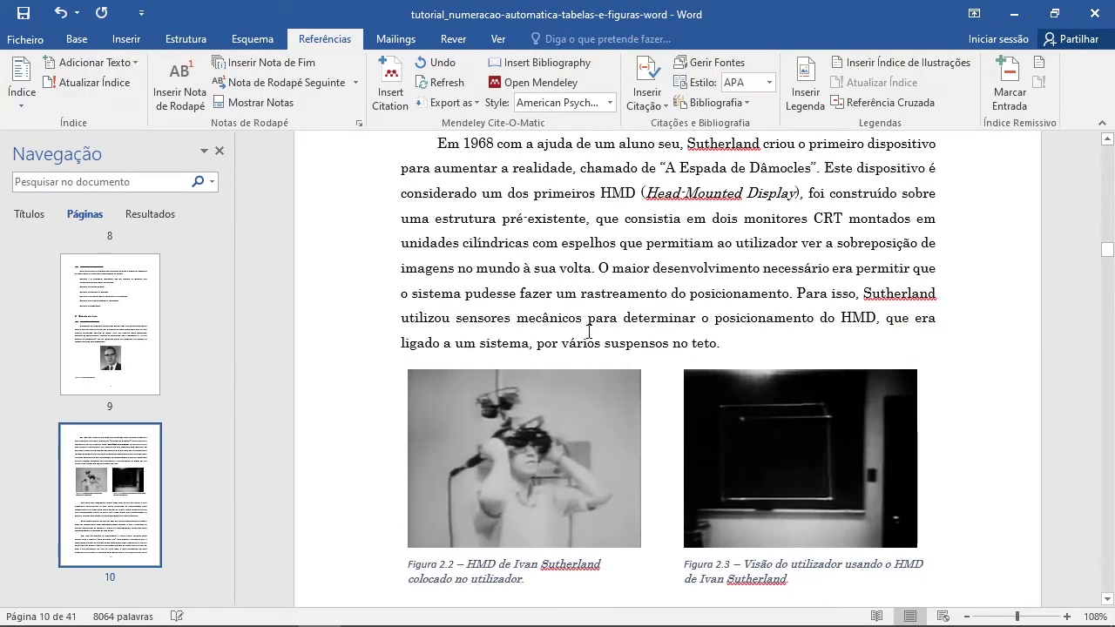
pyautogui.scroll(-10, 593, 327)
pyautogui.scroll(-2, 593, 327)
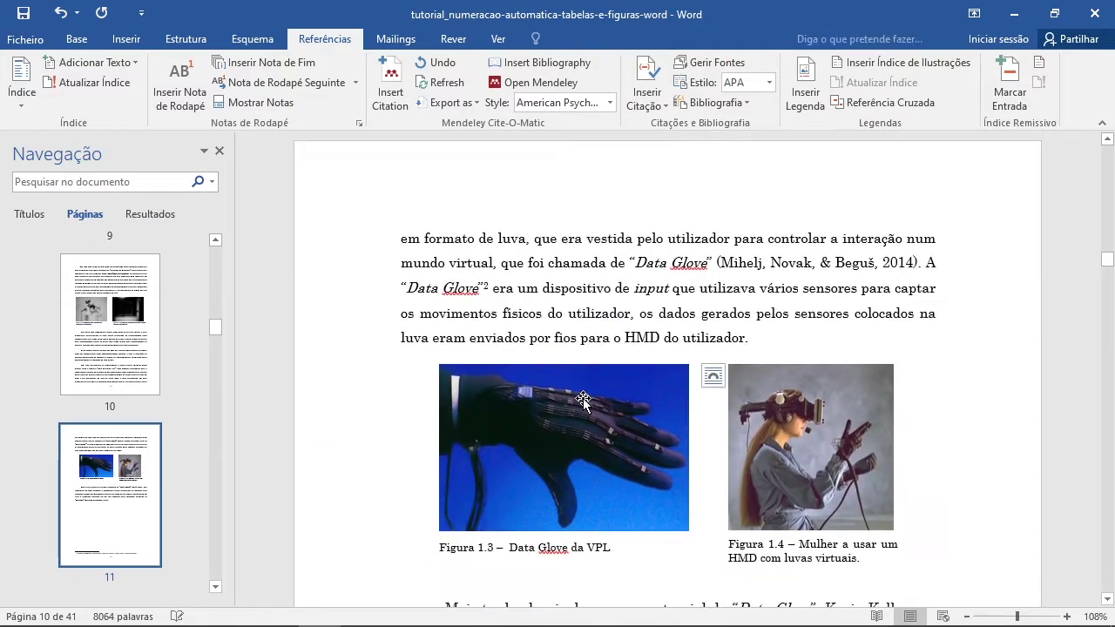
pyautogui.click(595, 402)
pyautogui.scroll(8, 627, 348)
pyautogui.scroll(5, 627, 348)
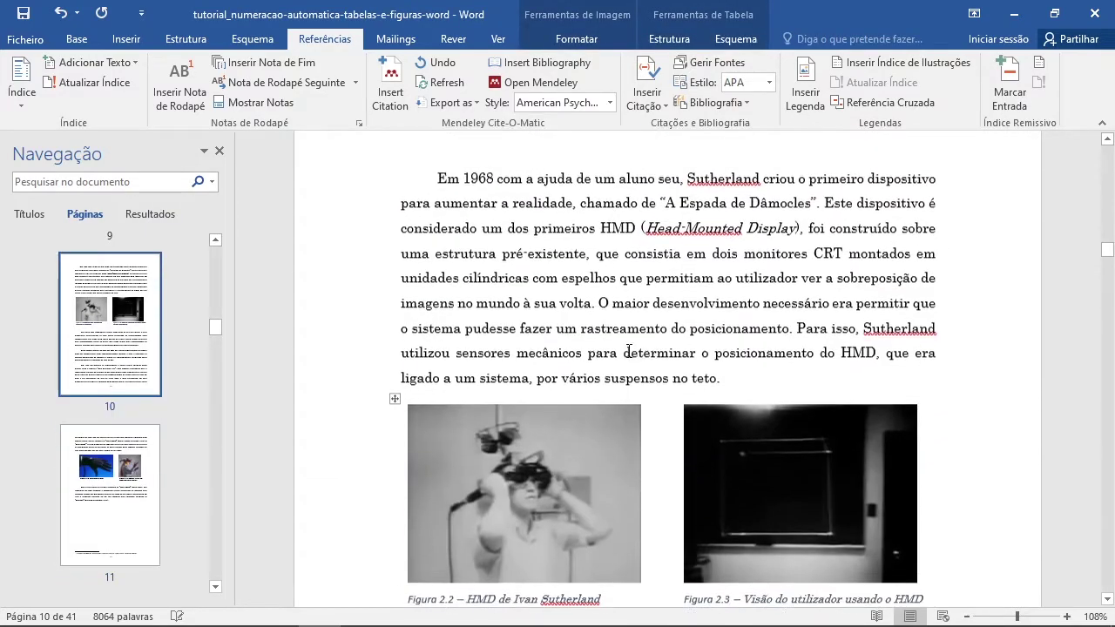
# Paste the glove image into a new paragraph above "Em 1968" on page 10 and add an empty line below it.
pyautogui.click(624, 371)
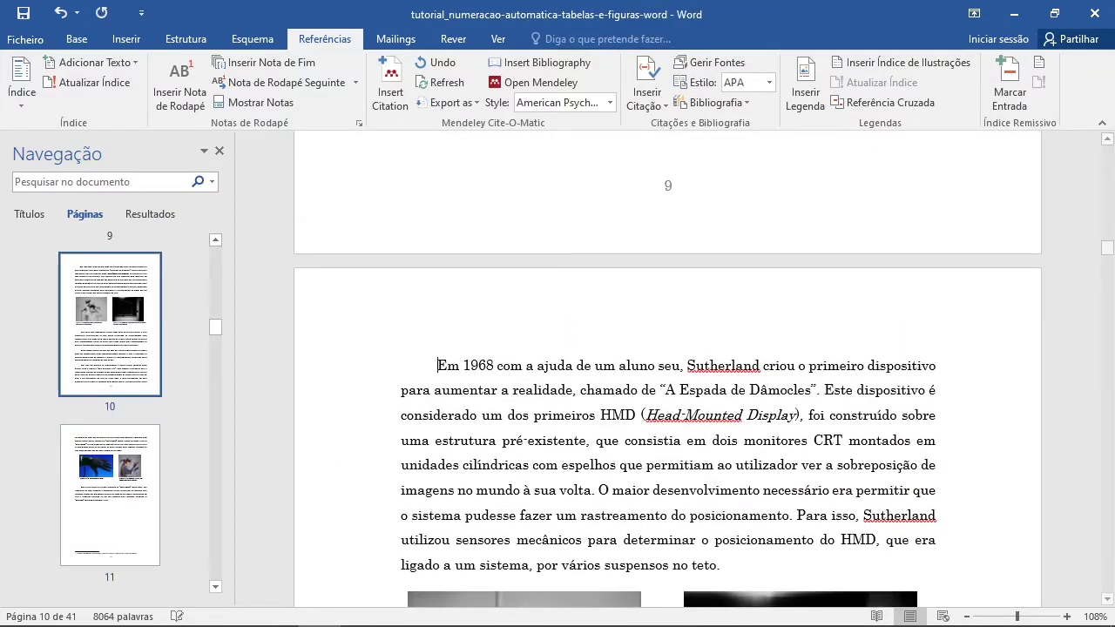
pyautogui.press('Home')
pyautogui.press('Return')
pyautogui.press('Up')
pyautogui.scroll(4, 627, 343)
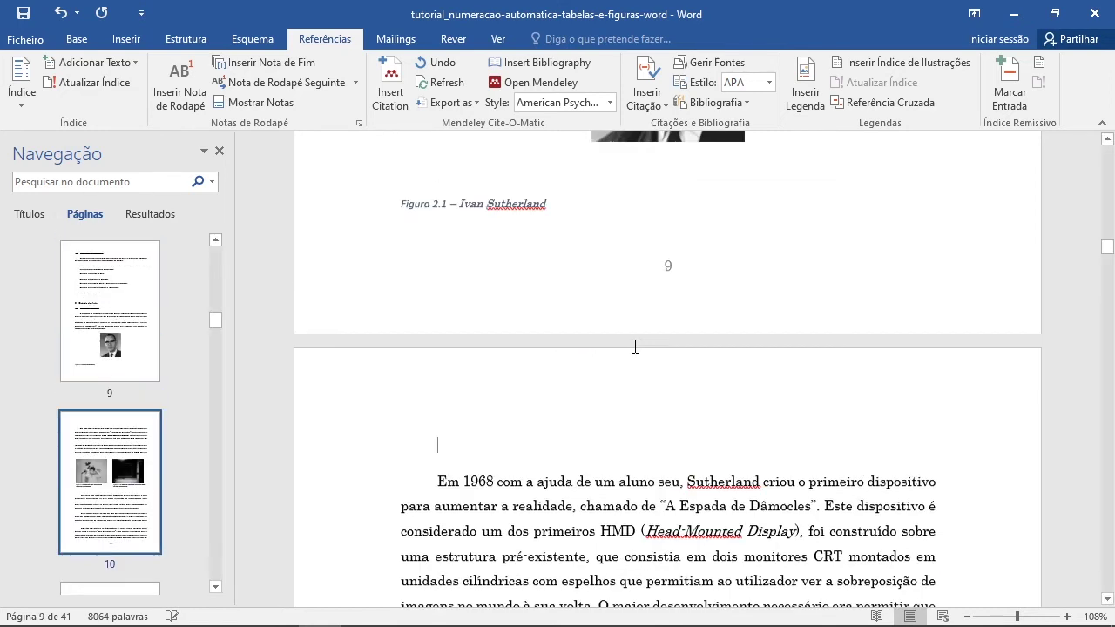
pyautogui.scroll(-8, 451, 309)
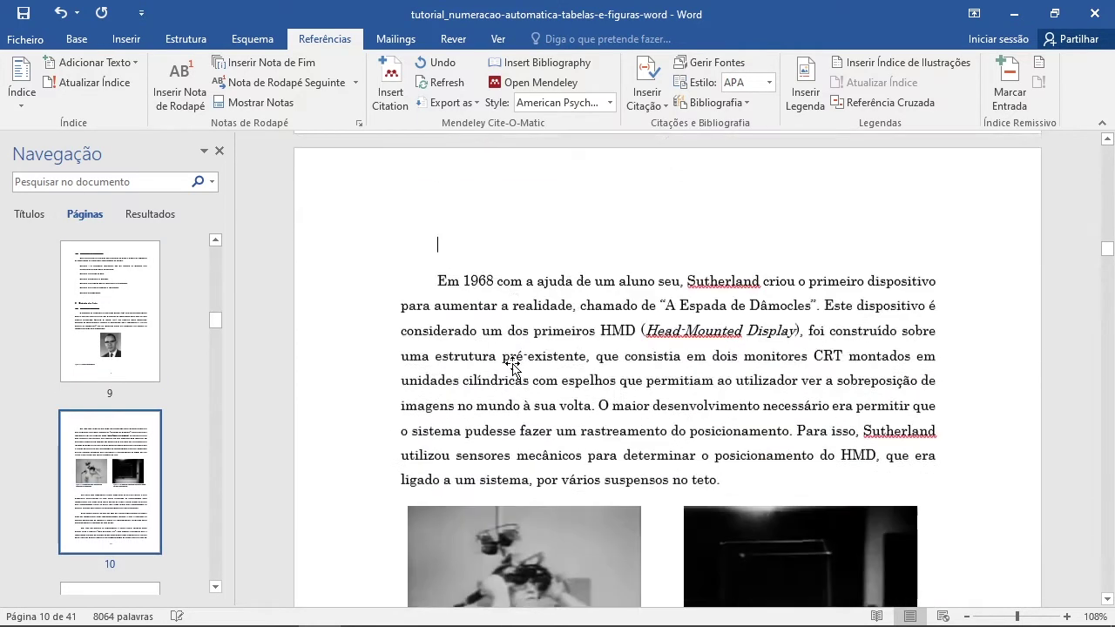
pyautogui.scroll(4, 467, 276)
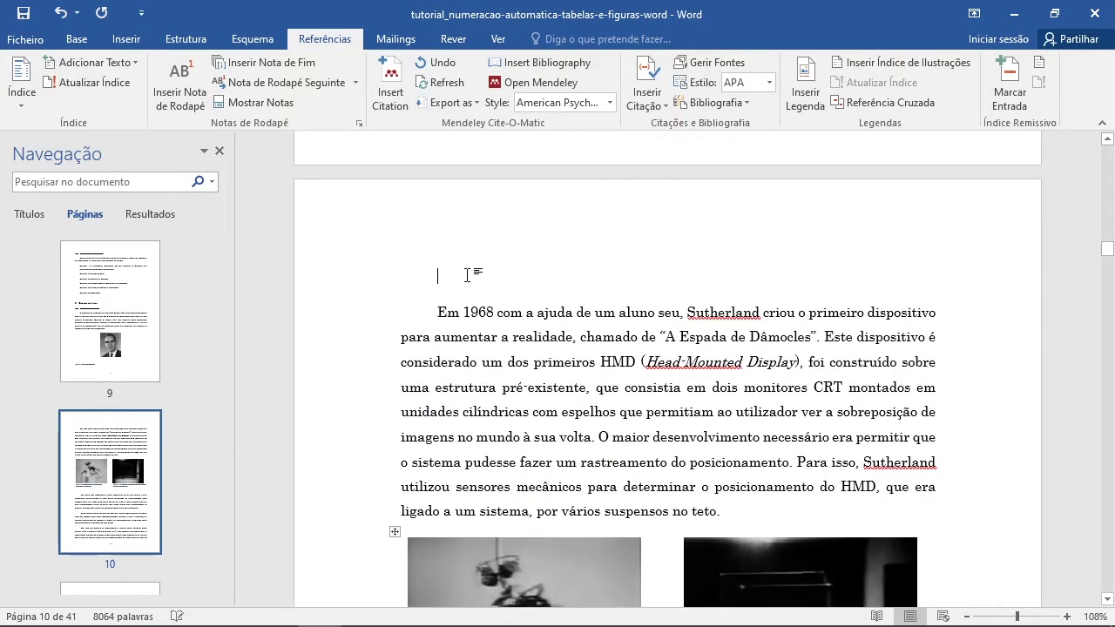
pyautogui.hotkey('ctrl', 'v')
pyautogui.press('Return')
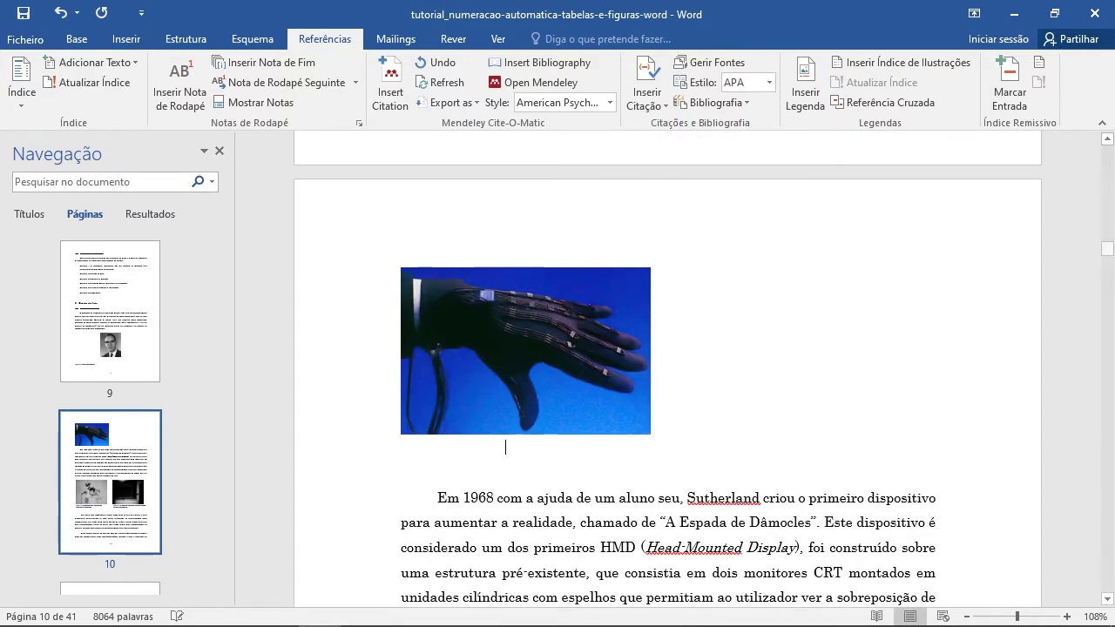
# Insert the caption "Figura 2.2 – Luva" below the glove image and add a blank line before the paragraph starting "Em 1968".
pyautogui.click(808, 102)
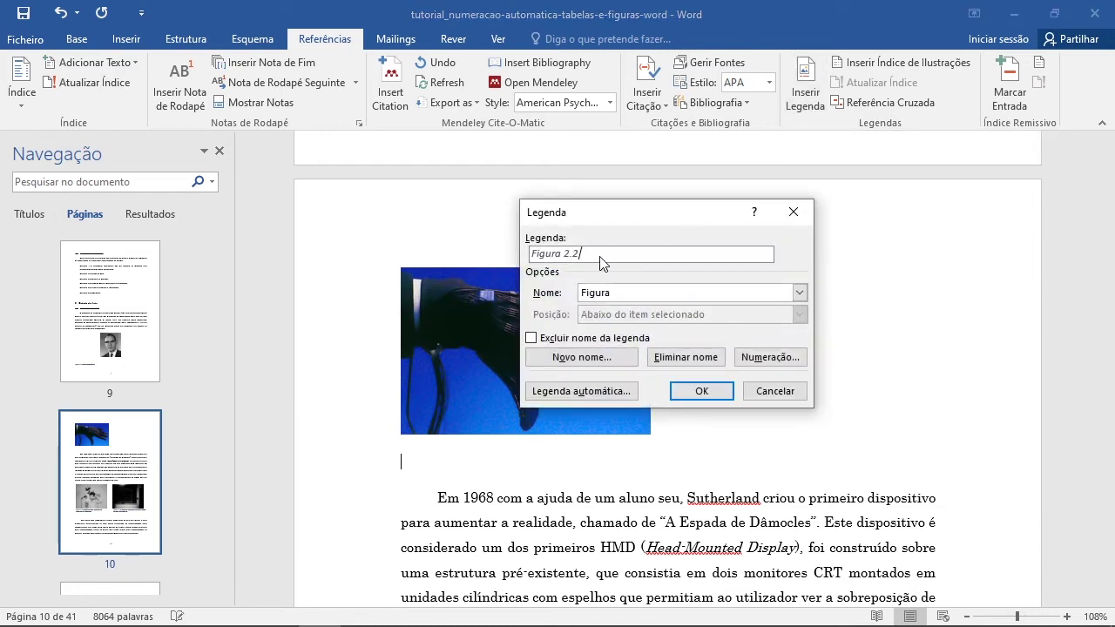
pyautogui.click(703, 391)
pyautogui.scroll(-4, 505, 480)
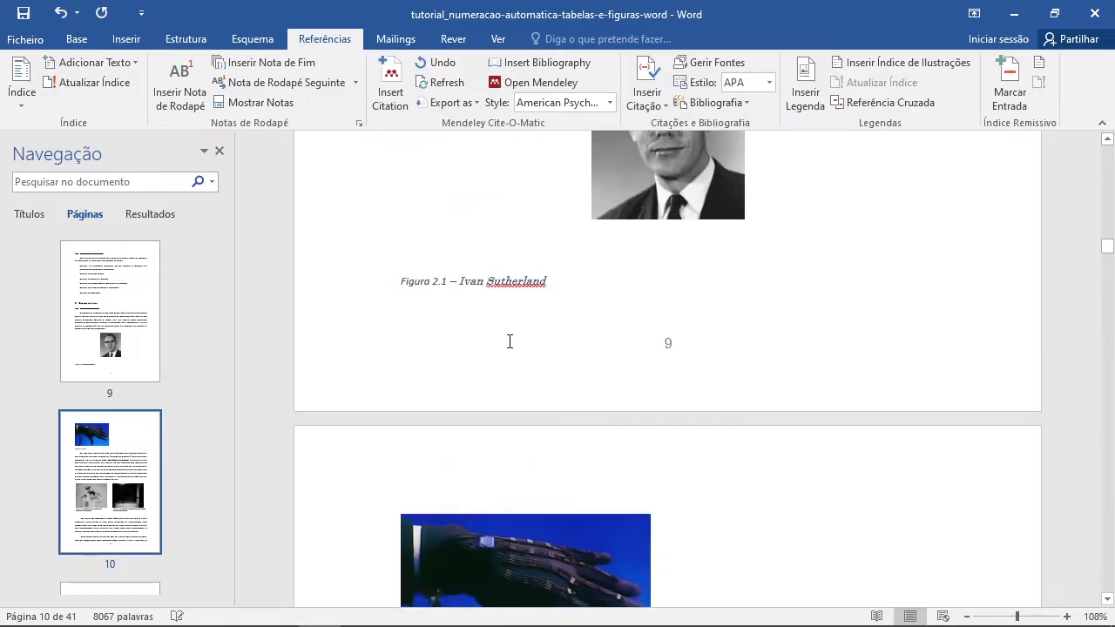
pyautogui.scroll(-5, 485, 336)
pyautogui.scroll(-8, 430, 455)
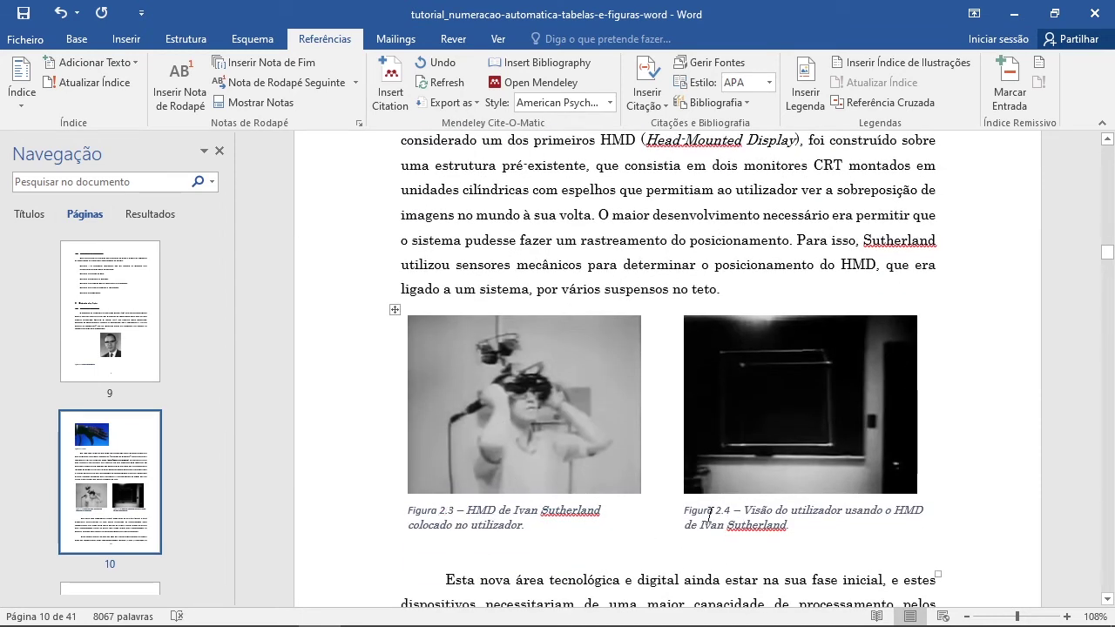
pyautogui.scroll(6, 548, 431)
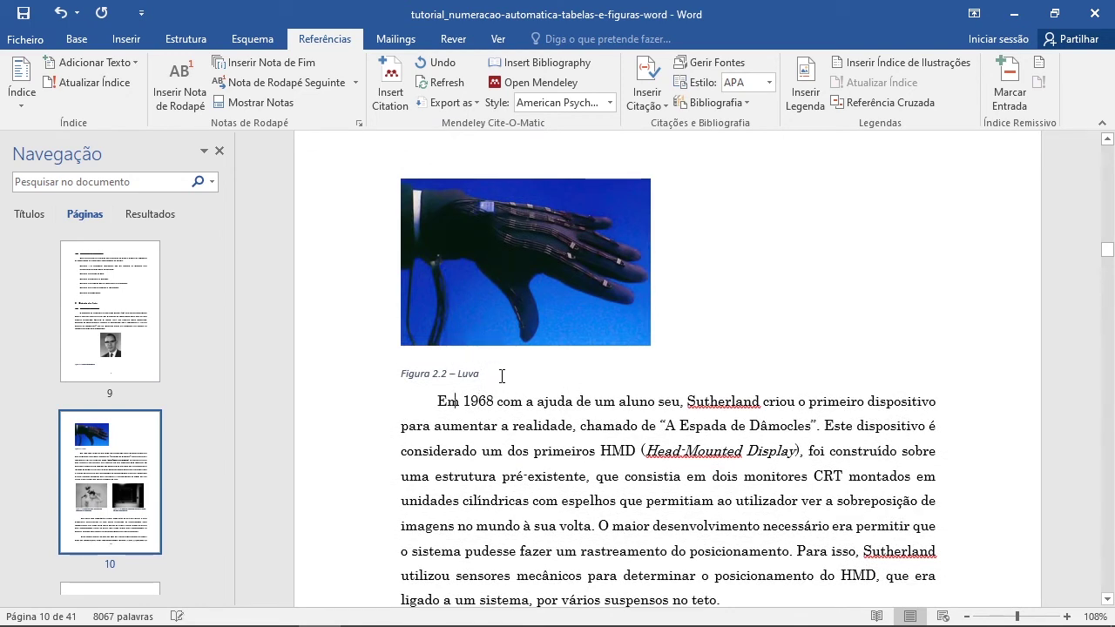
pyautogui.press('Return')
# Update the whole Lista de figuras index again so it includes the new Luva caption.
pyautogui.scroll(4, 174, 344)
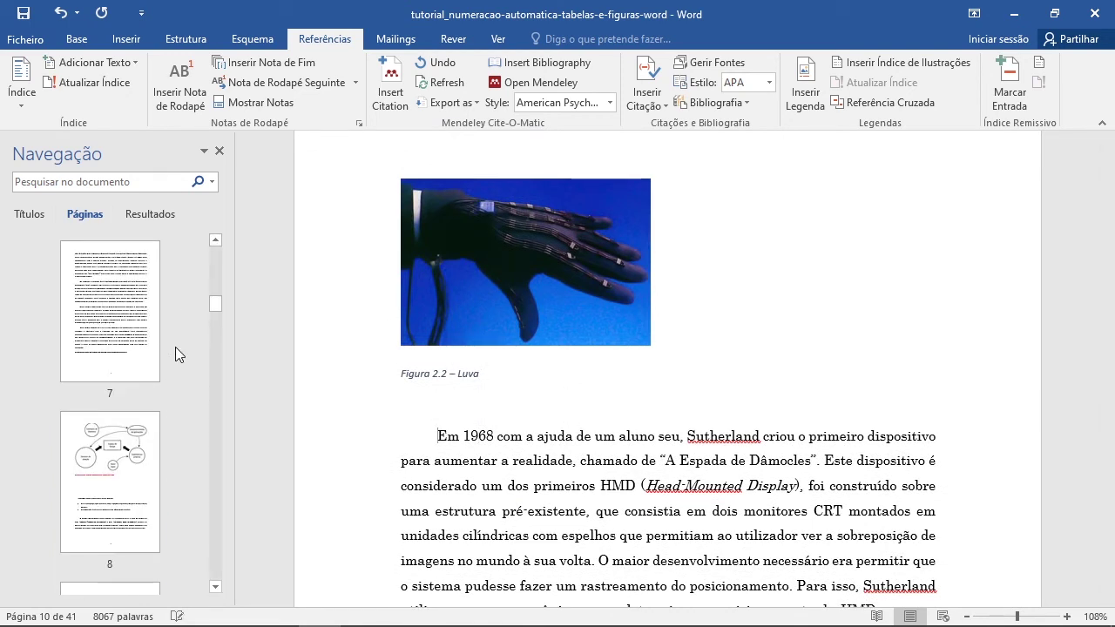
pyautogui.scroll(4, 172, 366)
pyautogui.click(117, 335)
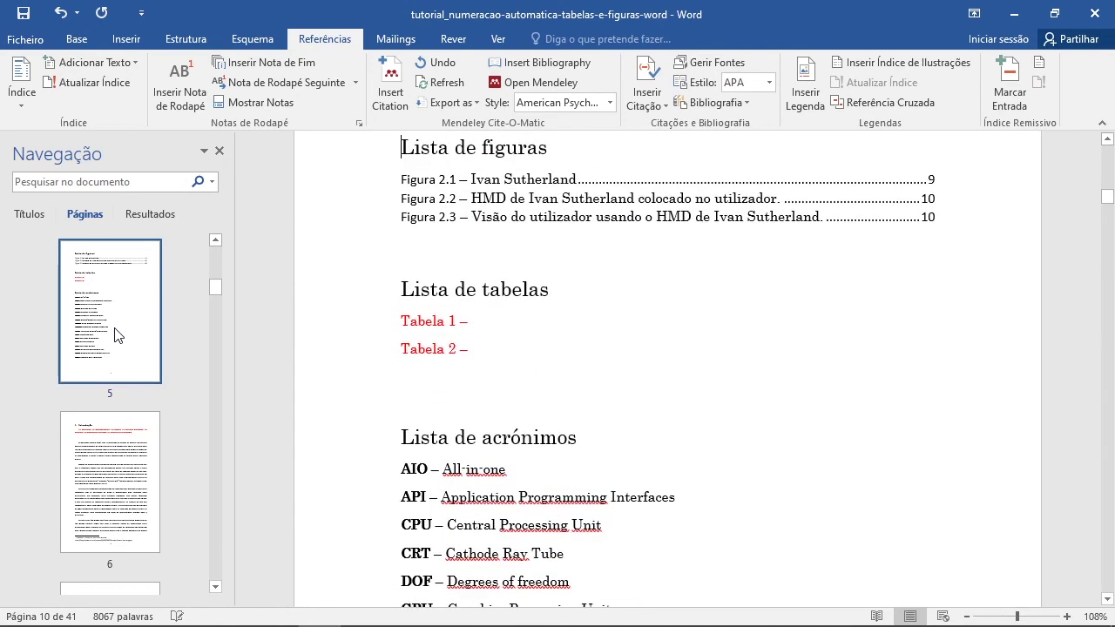
pyautogui.click(512, 182)
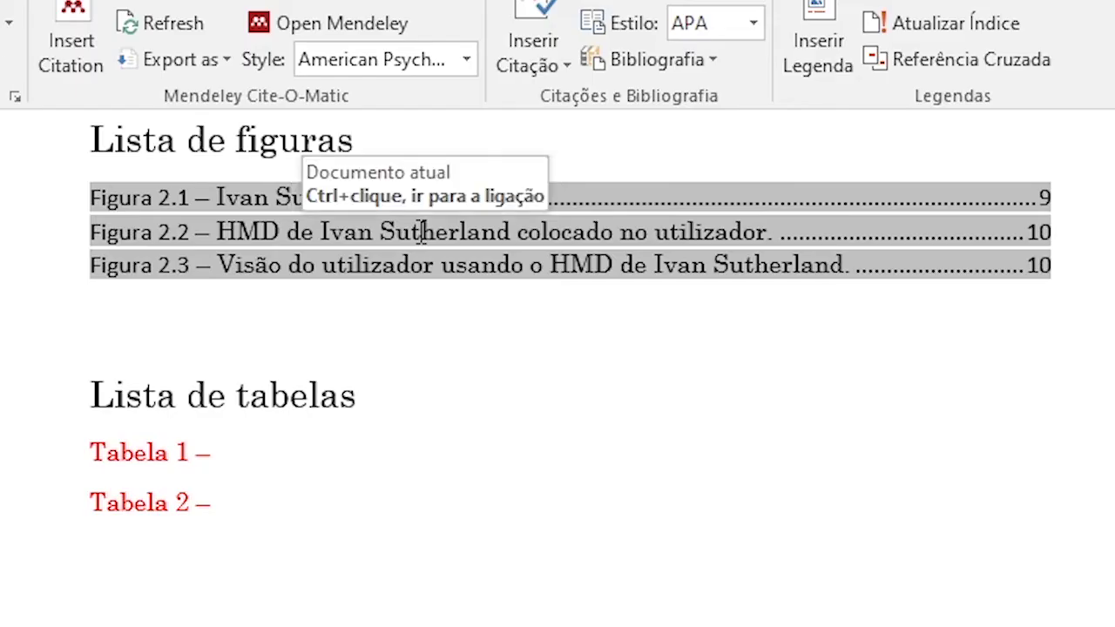
pyautogui.rightClick(470, 232)
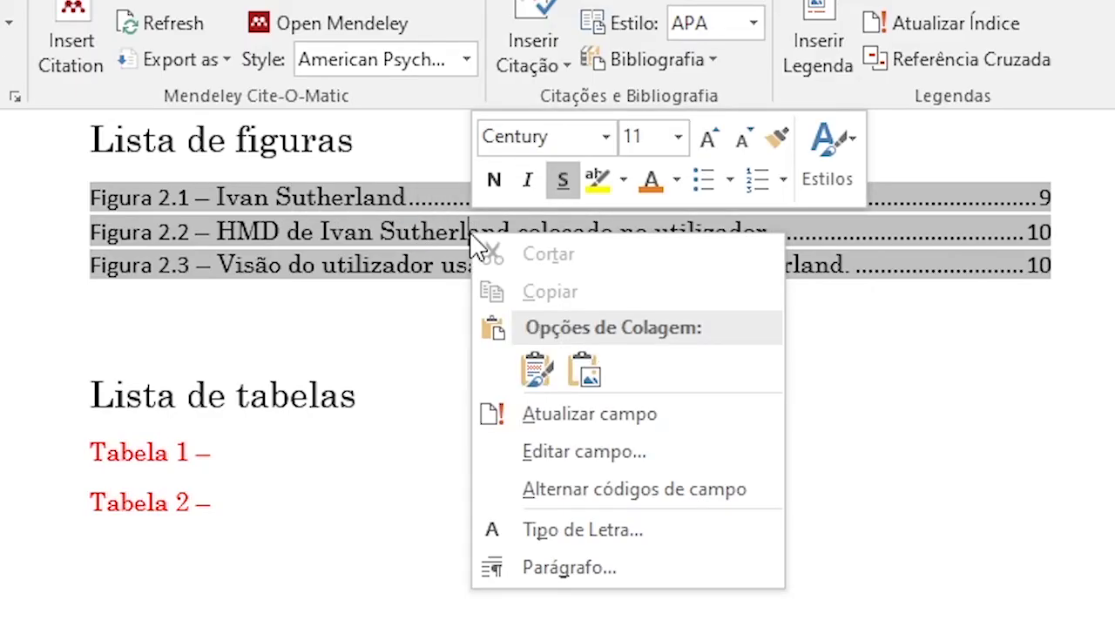
pyautogui.click(570, 422)
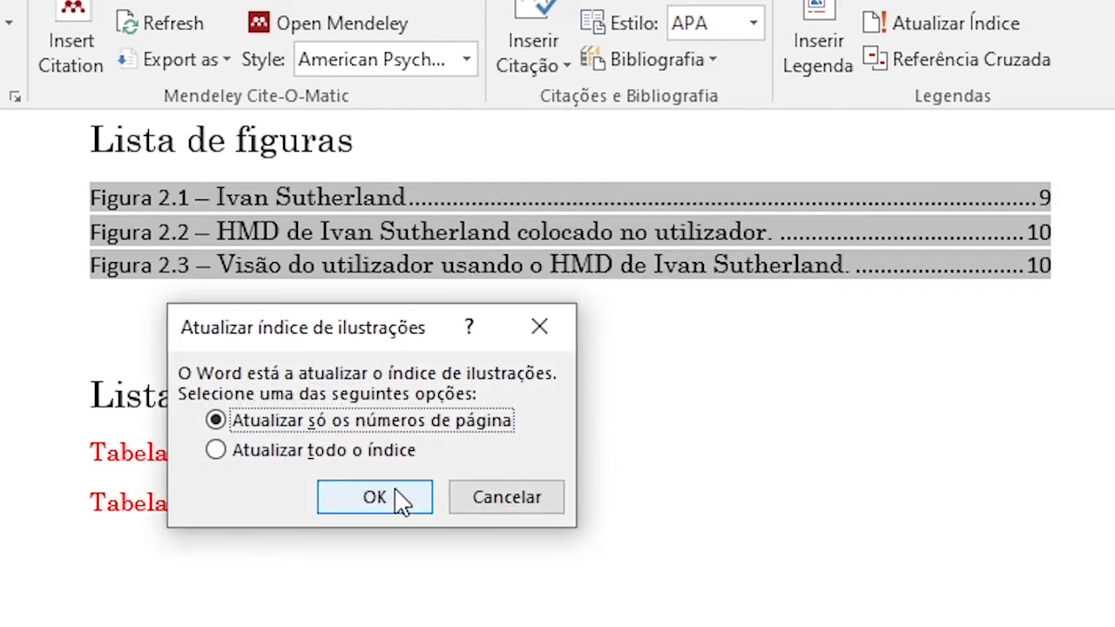
pyautogui.click(341, 461)
pyautogui.click(370, 502)
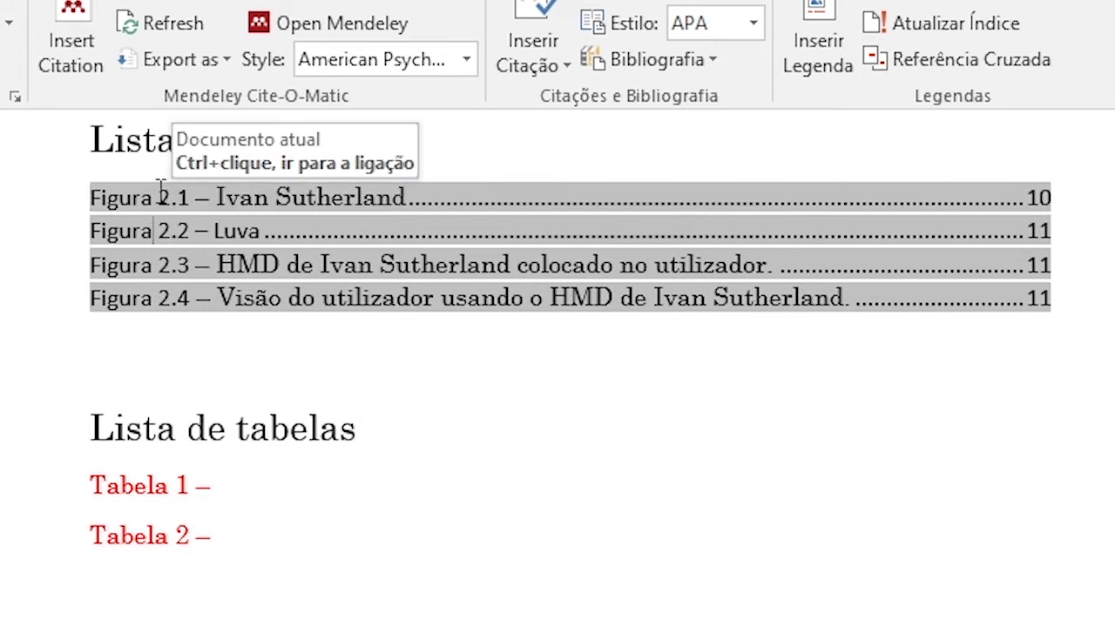
# Check the figure numbers of the entries in the updated Lista de figuras.
pyautogui.doubleClick(174, 264)
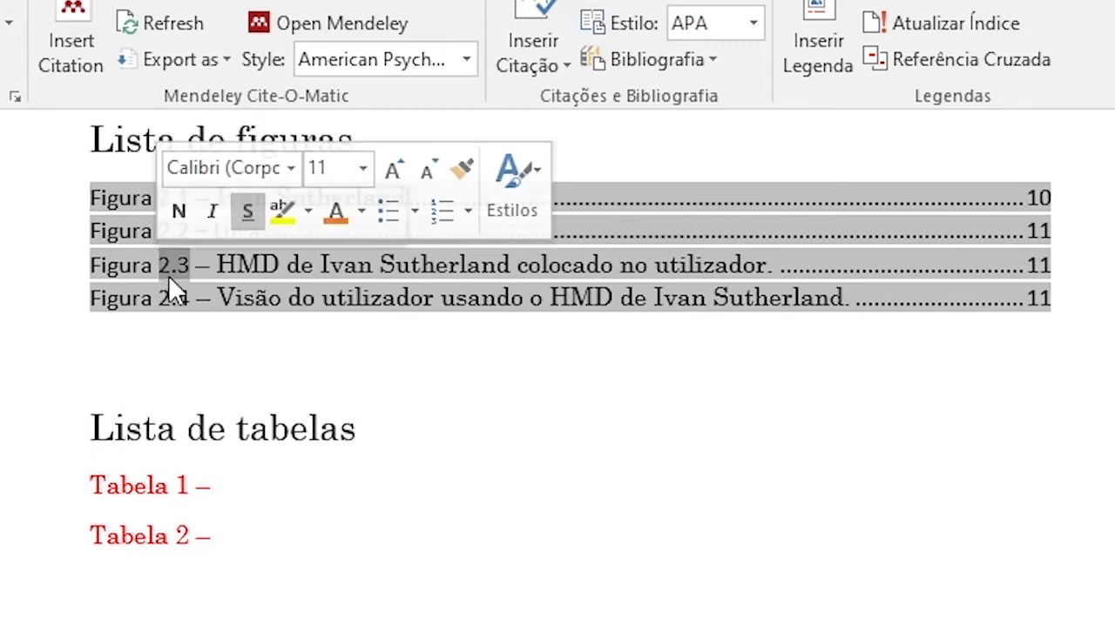
pyautogui.click(197, 265)
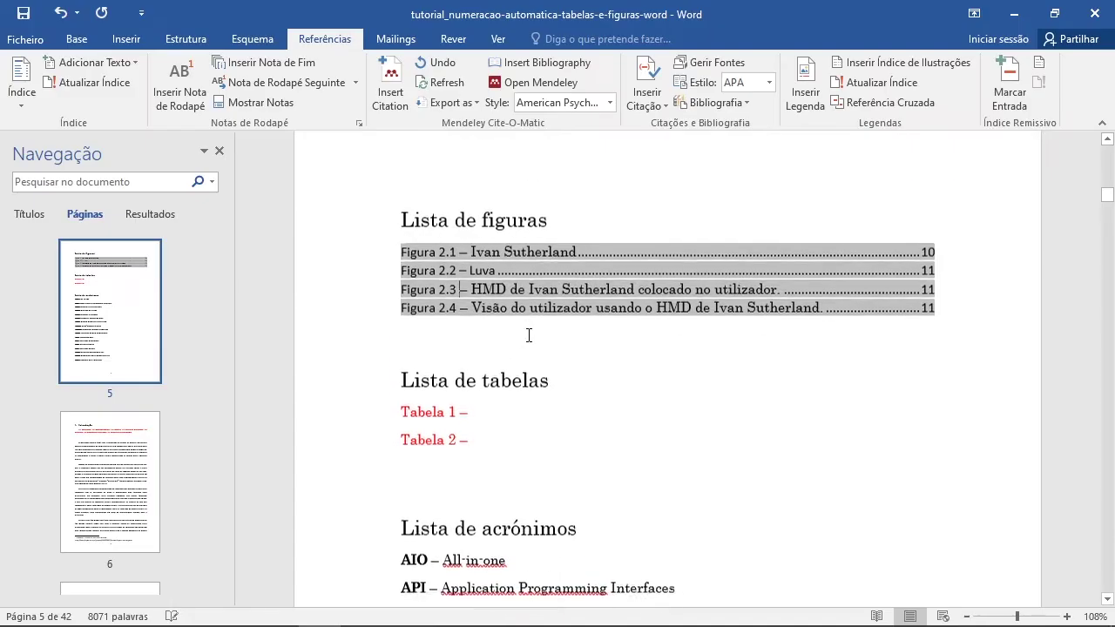
pyautogui.click(320, 383)
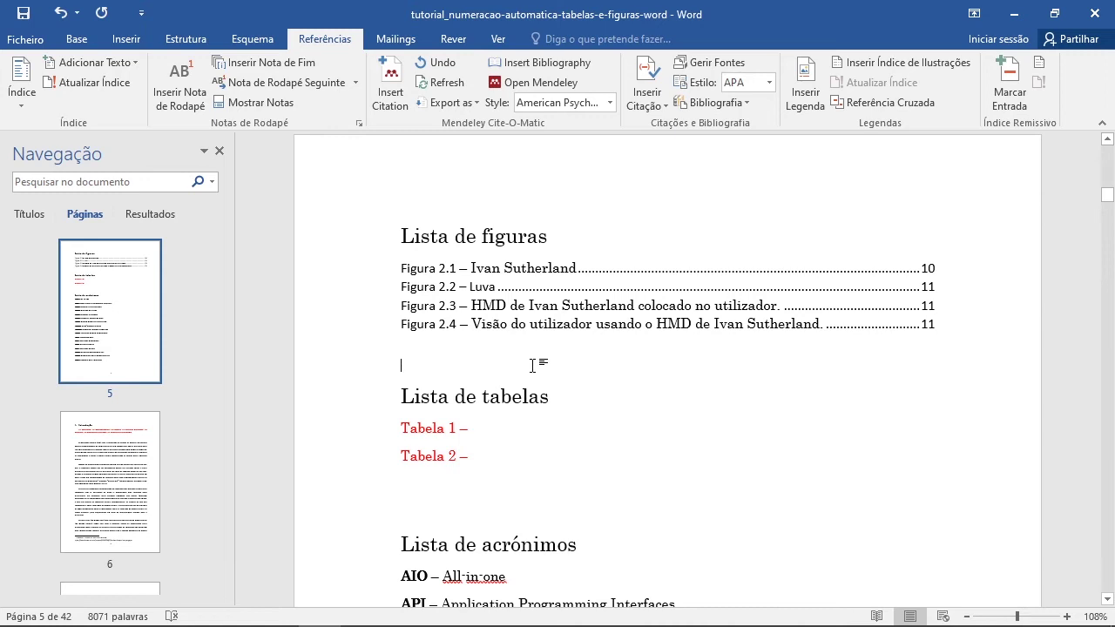
# Start a new caption with the name Tabela in the empty line above the frameworks comparison table on page 27.
pyautogui.scroll(-2, 510, 383)
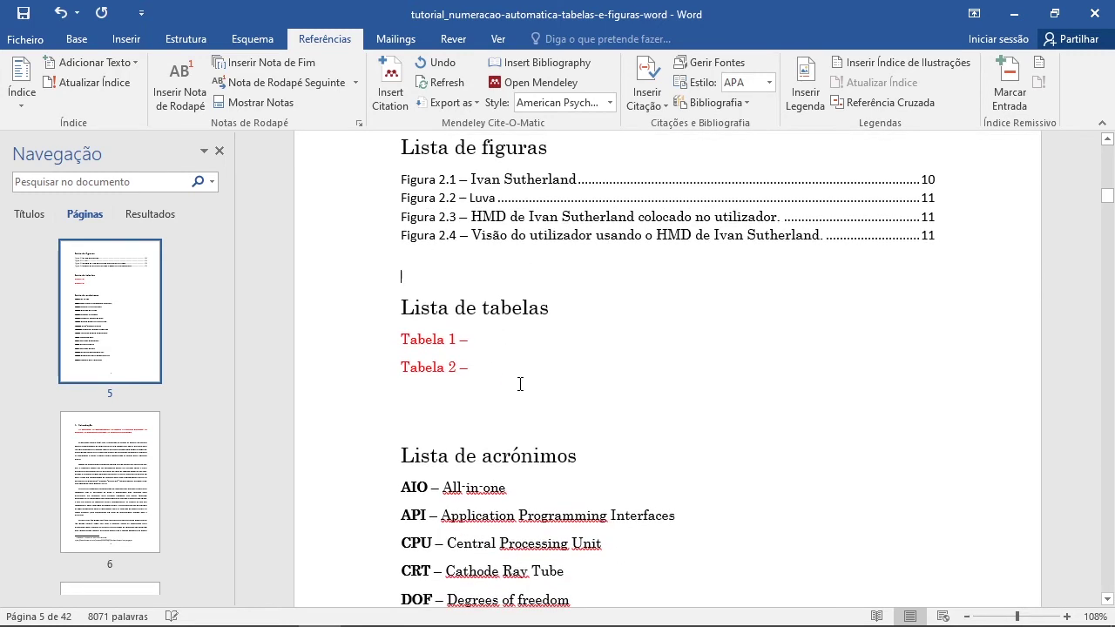
pyautogui.scroll(-7, 173, 422)
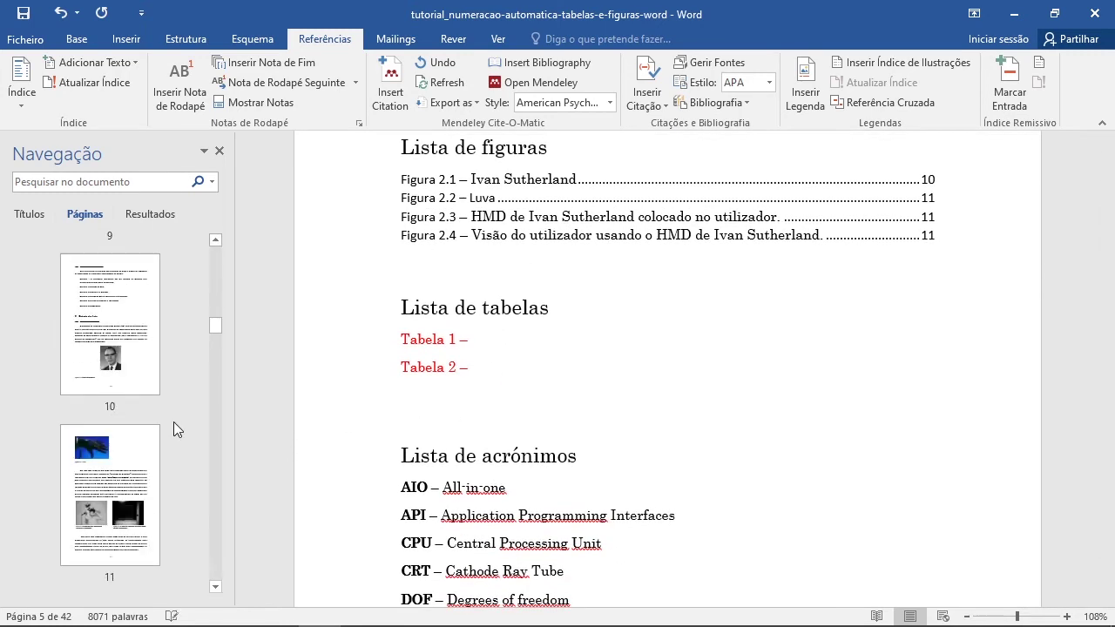
pyautogui.scroll(-7, 173, 422)
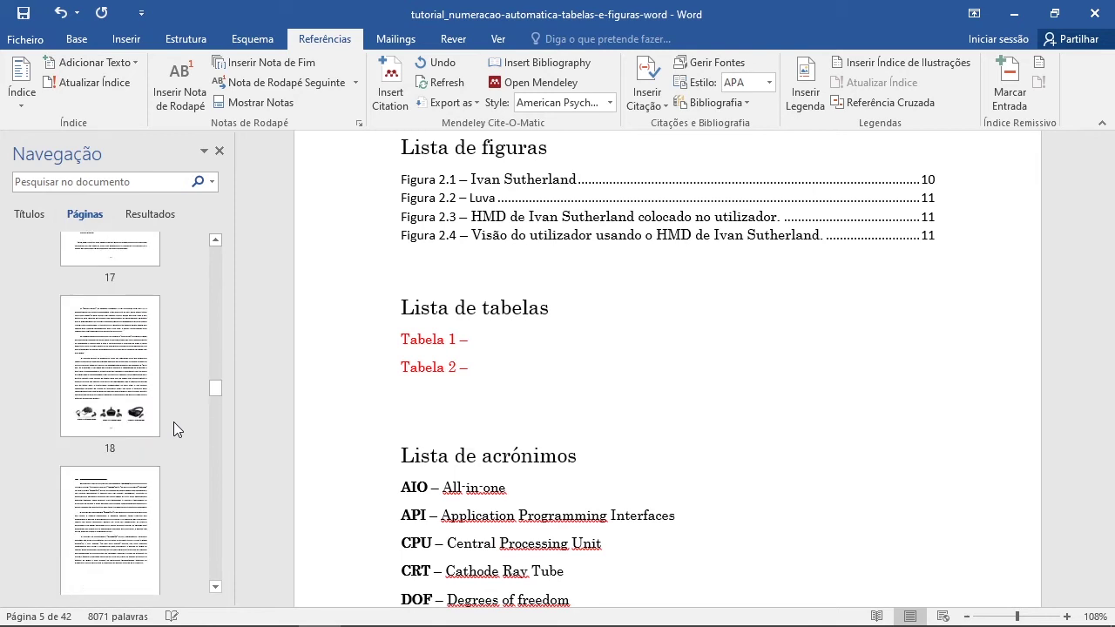
pyautogui.scroll(-6, 174, 421)
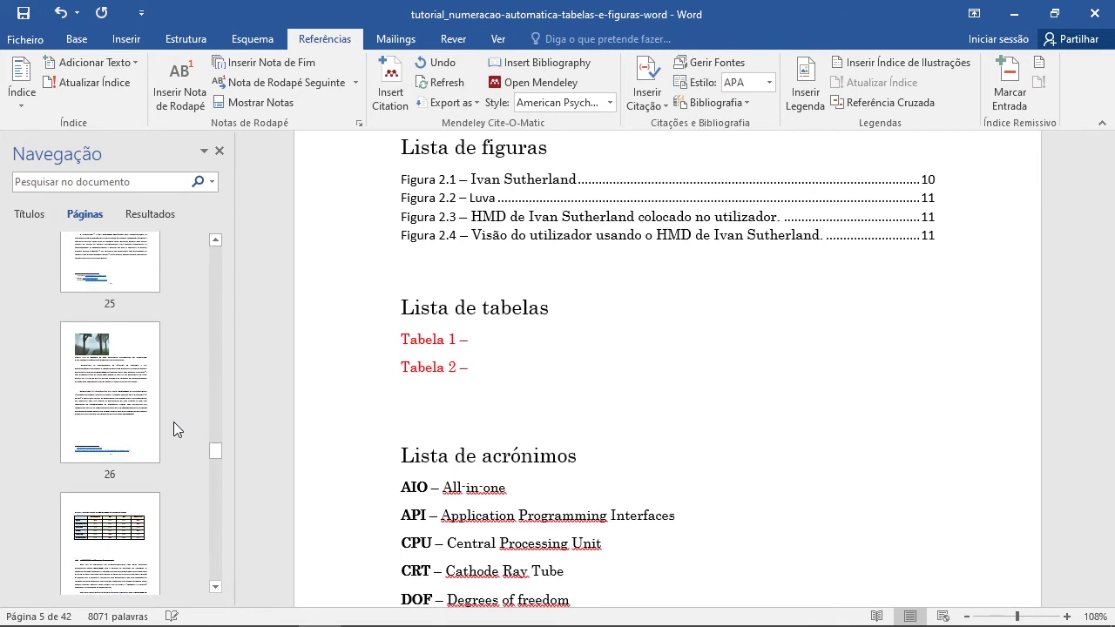
pyautogui.click(121, 478)
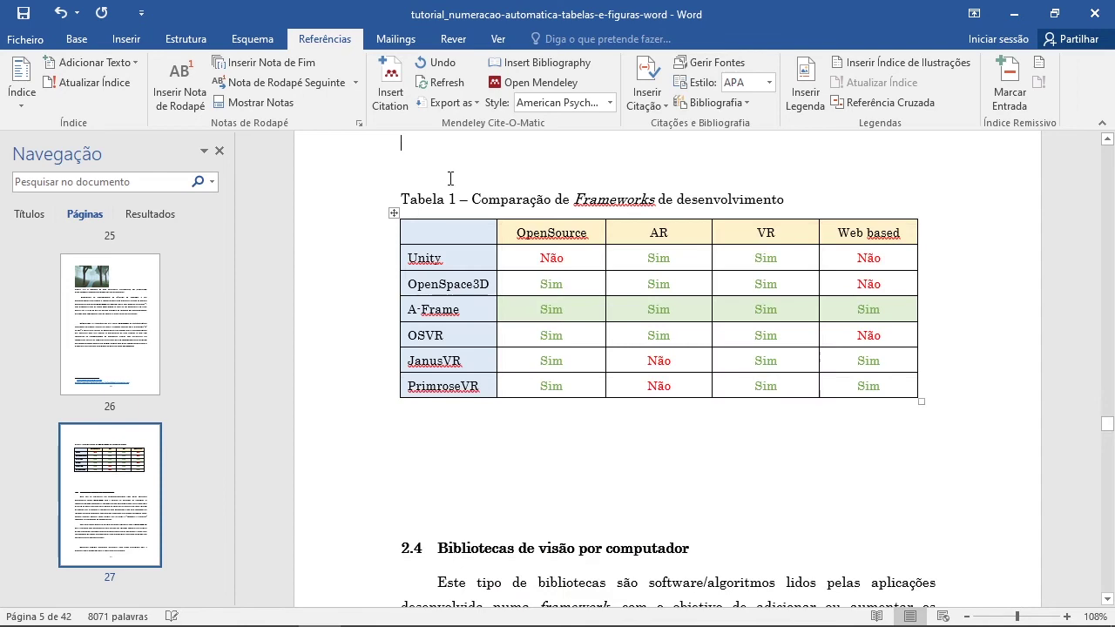
pyautogui.scroll(1, 465, 190)
pyautogui.moveTo(430, 247); pyautogui.dragTo(713, 239)
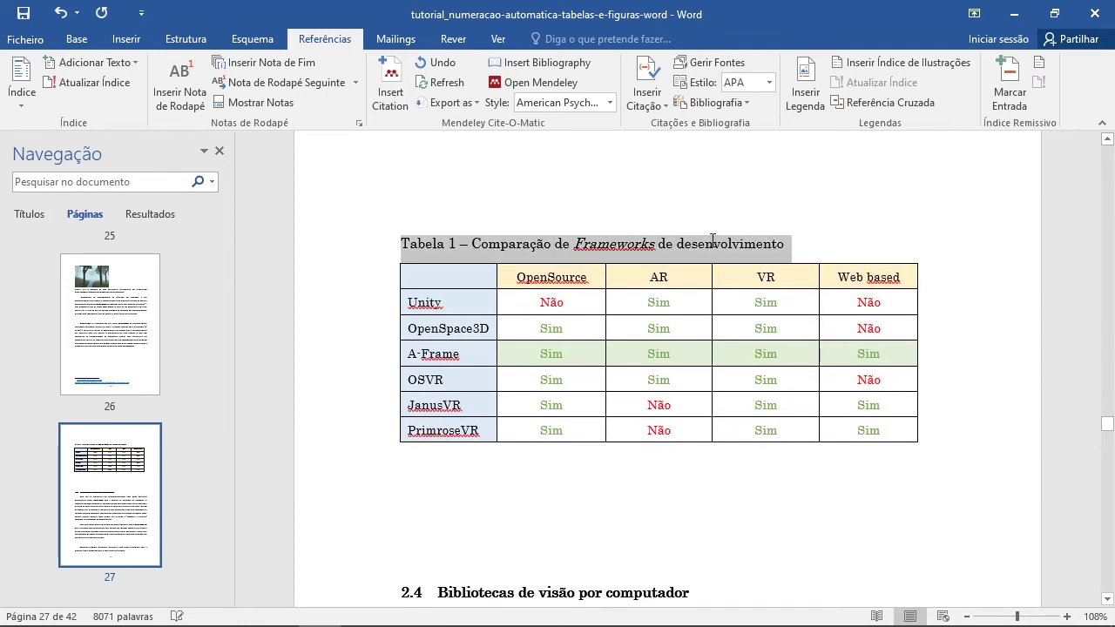
pyautogui.click(444, 216)
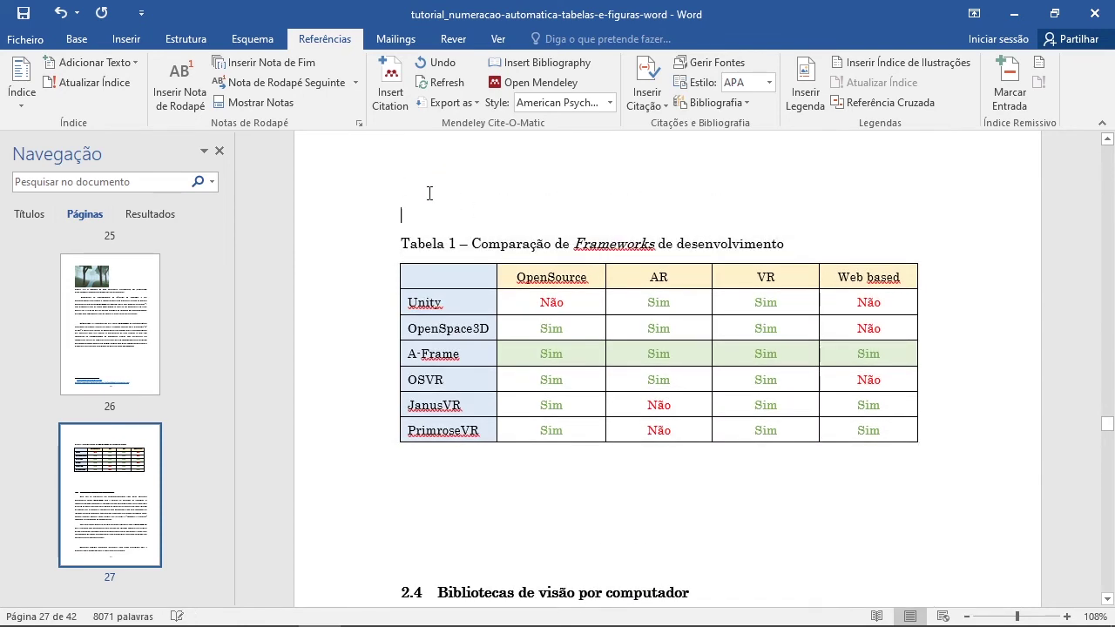
pyautogui.scroll(3, 439, 217)
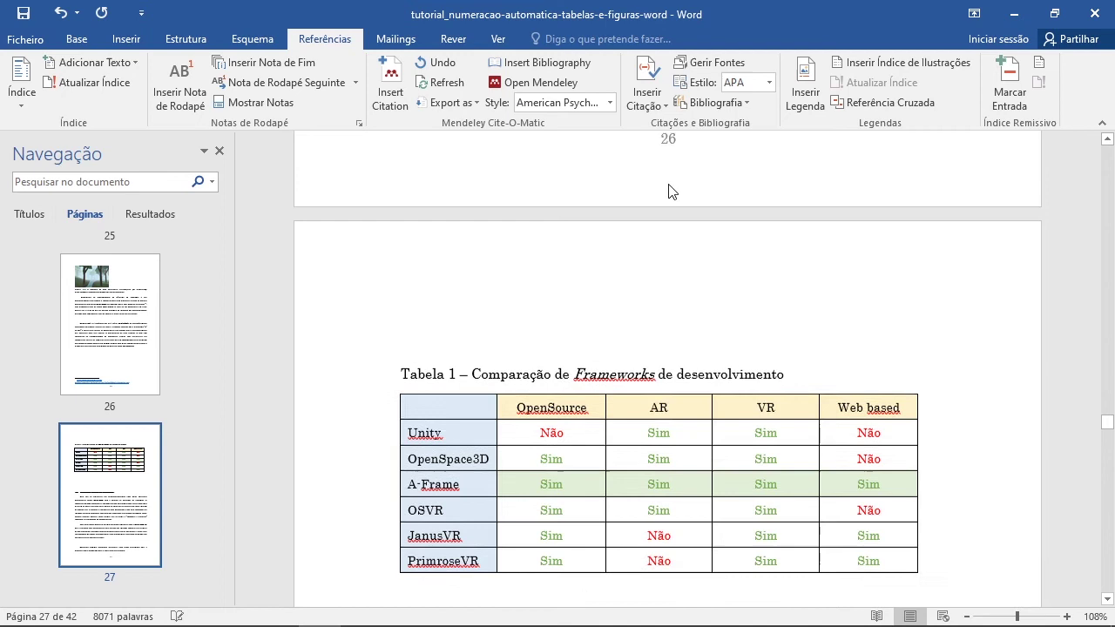
pyautogui.click(807, 98)
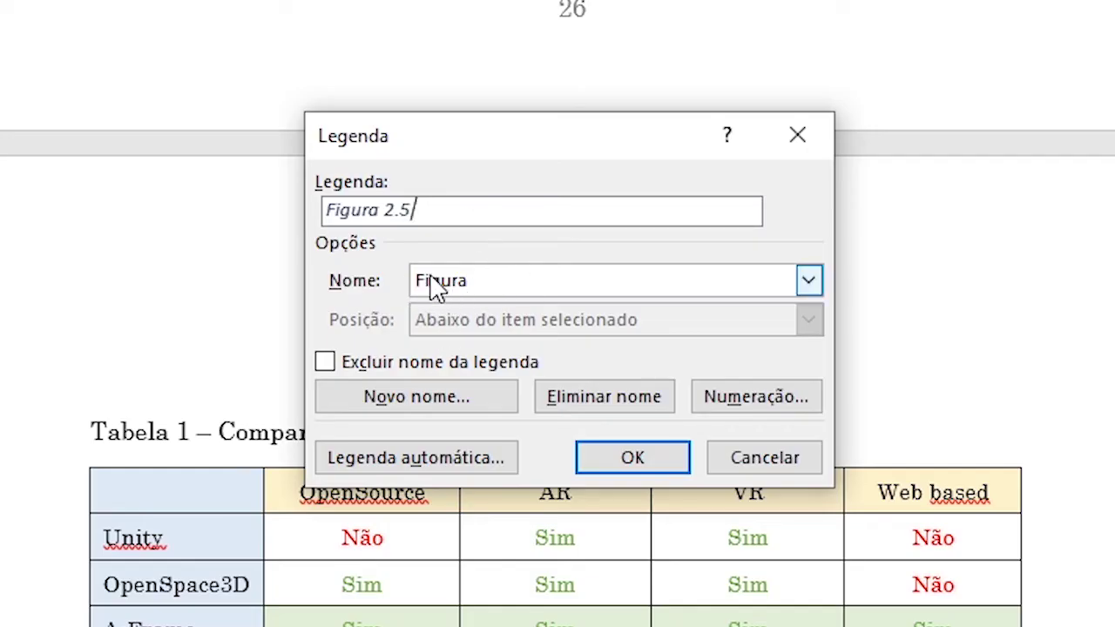
pyautogui.click(483, 288)
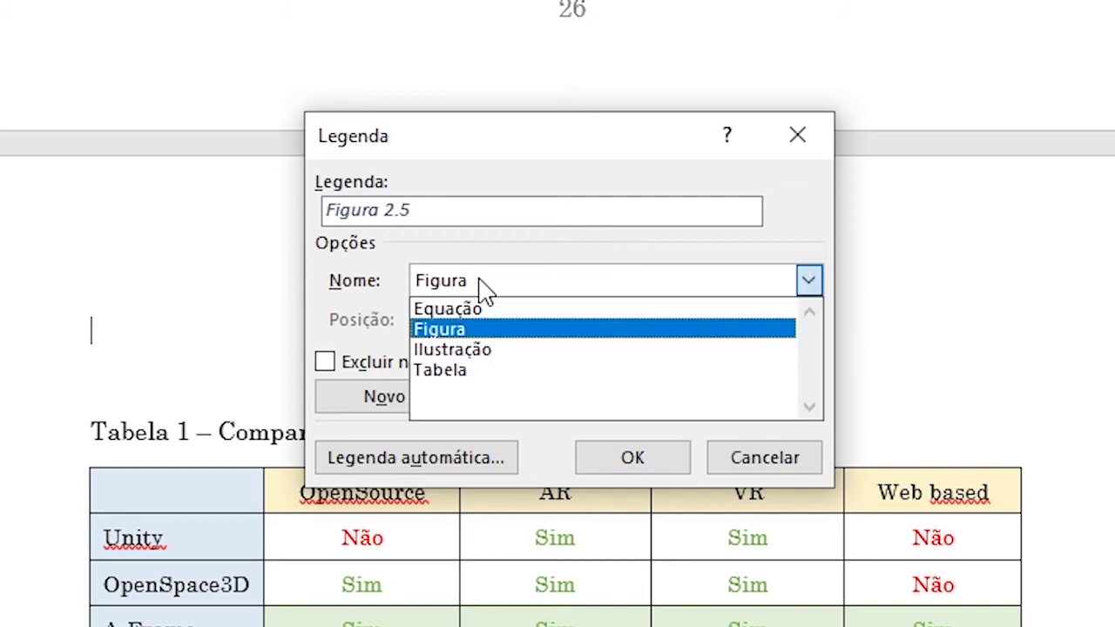
pyautogui.click(462, 376)
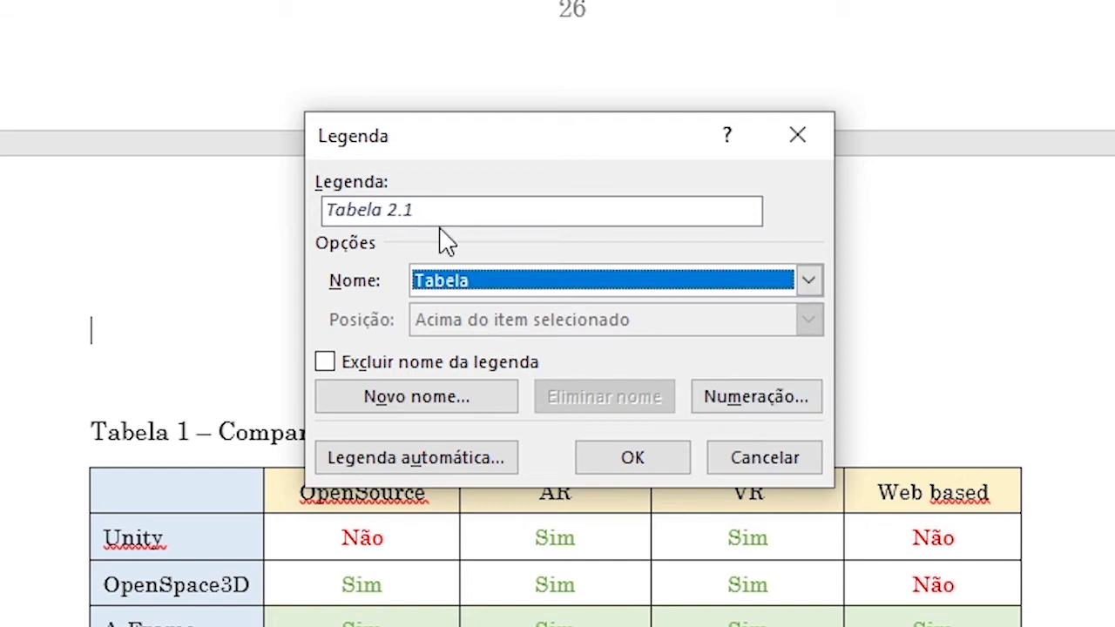
# Number the caption in A, B, C format with the chapter number included and a hyphen separator, and insert it as "Tabela 2-A".
pyautogui.click(756, 397)
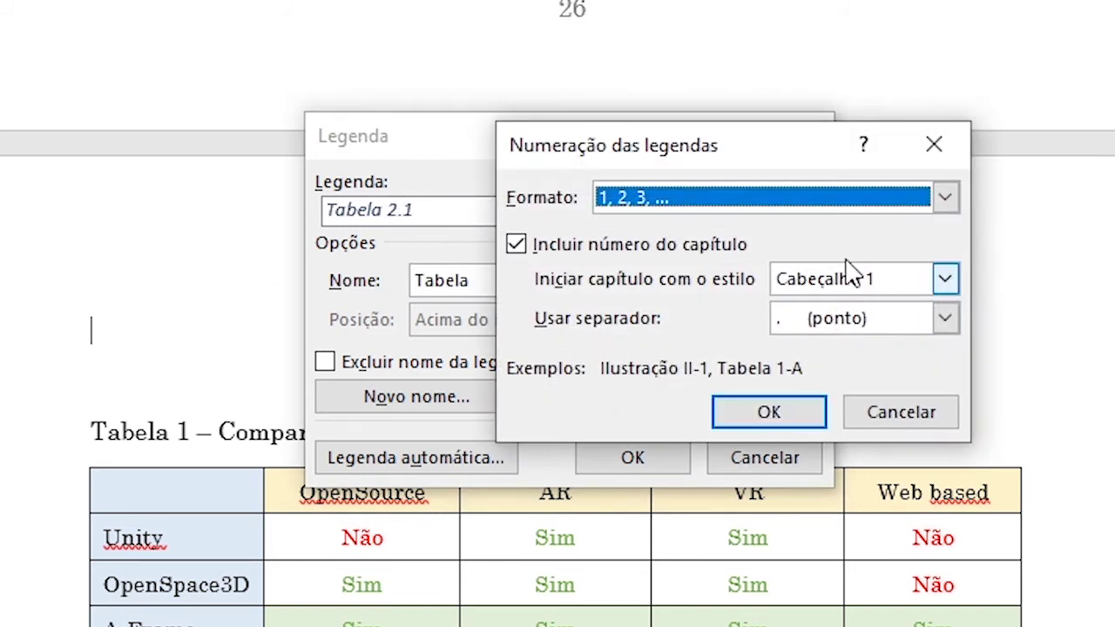
pyautogui.click(584, 259)
pyautogui.click(675, 203)
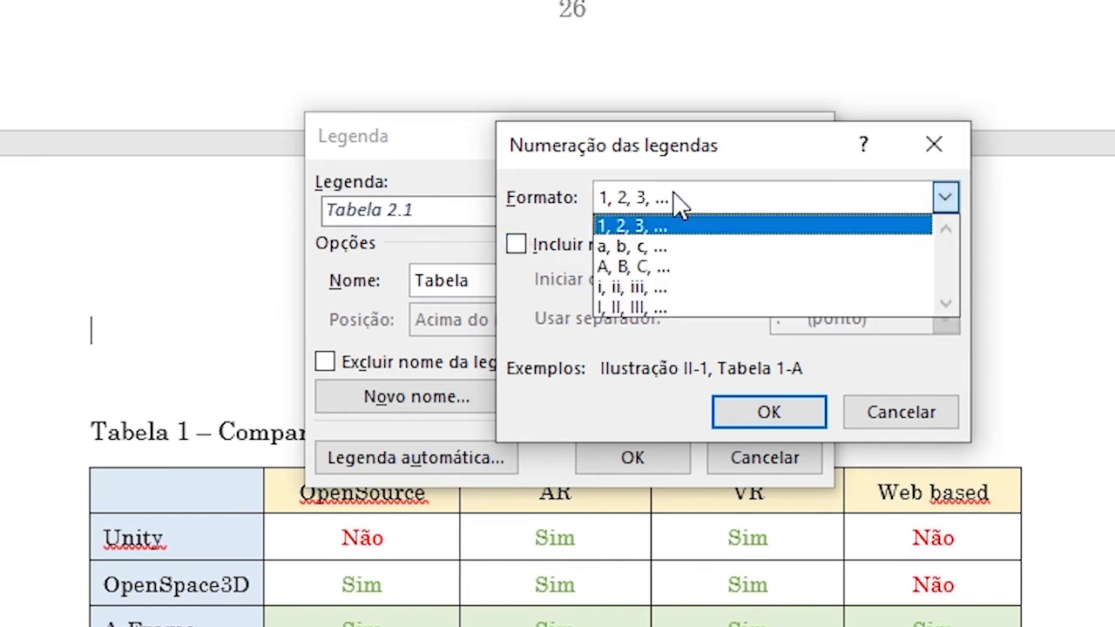
pyautogui.click(645, 265)
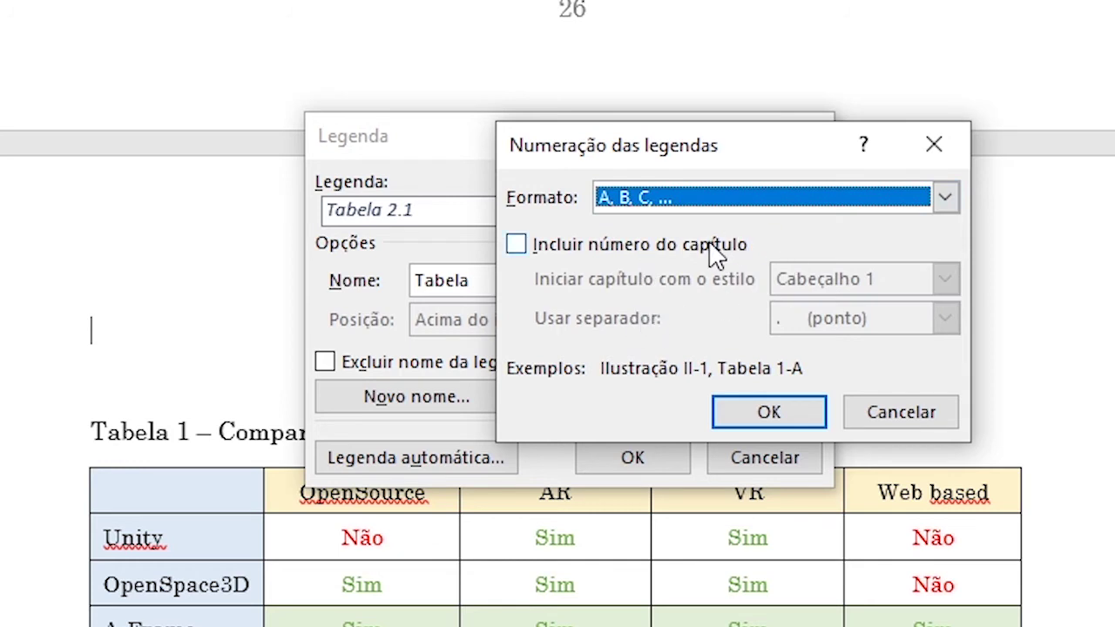
pyautogui.click(653, 251)
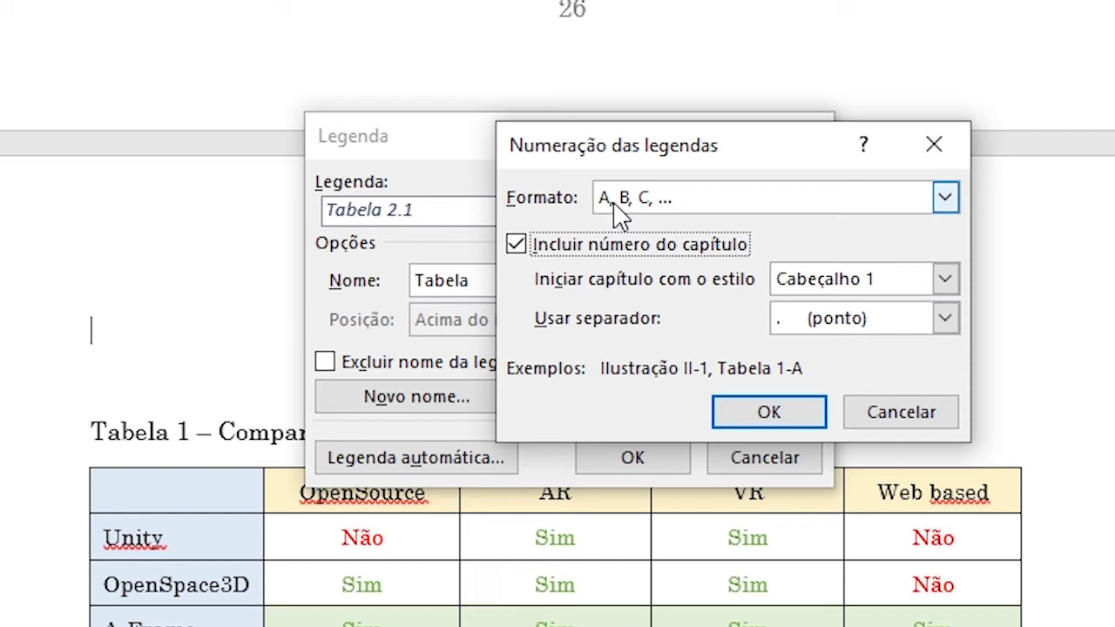
pyautogui.click(878, 322)
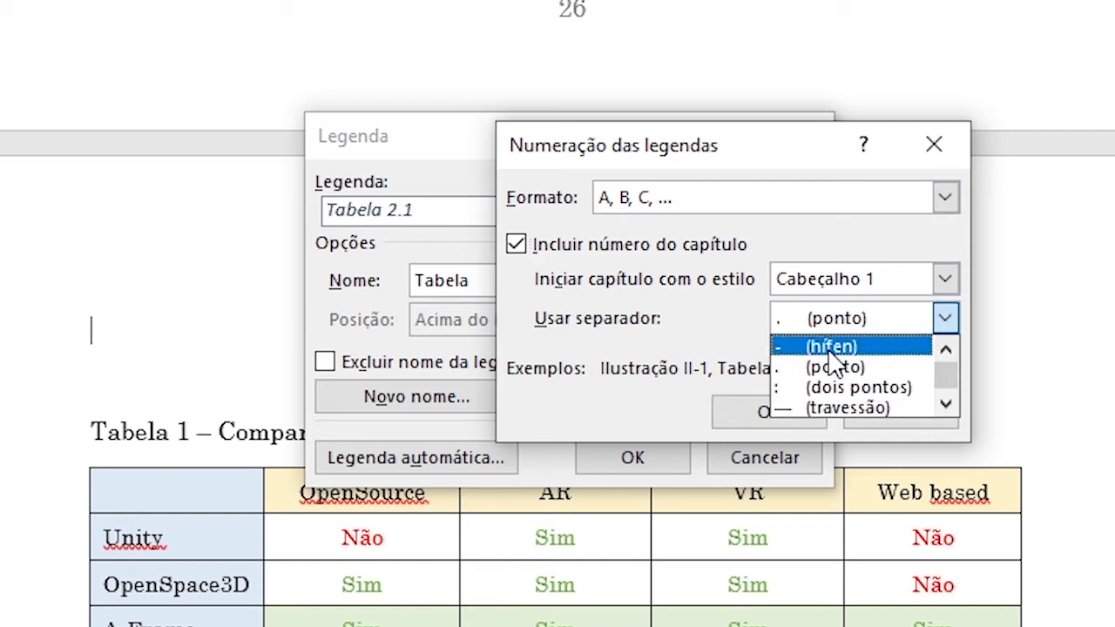
pyautogui.click(830, 349)
pyautogui.click(786, 414)
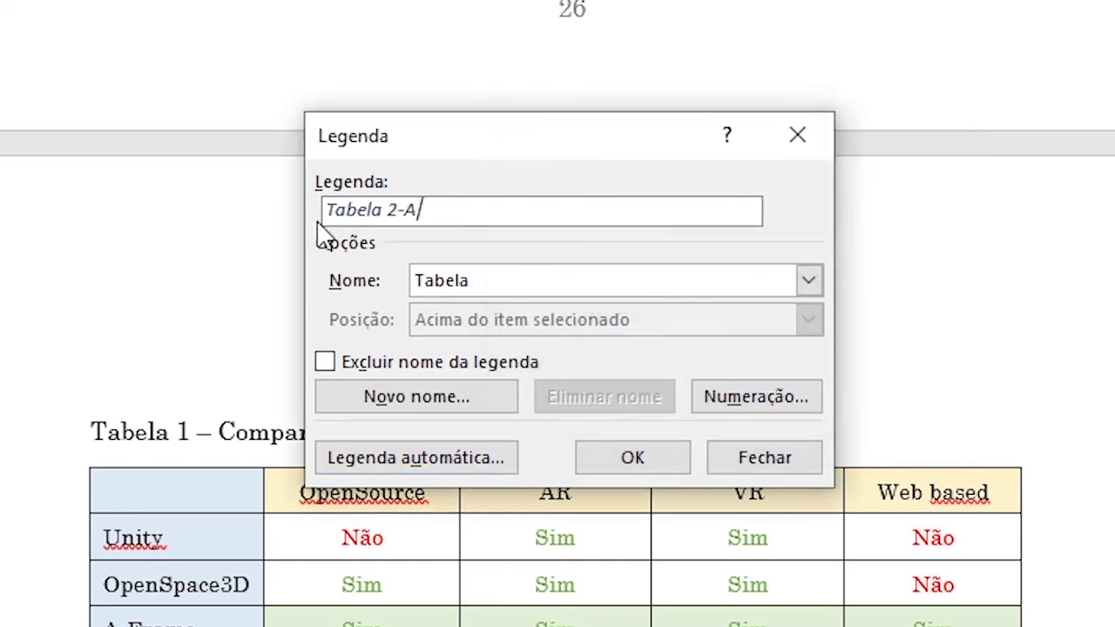
pyautogui.click(421, 211)
pyautogui.click(632, 459)
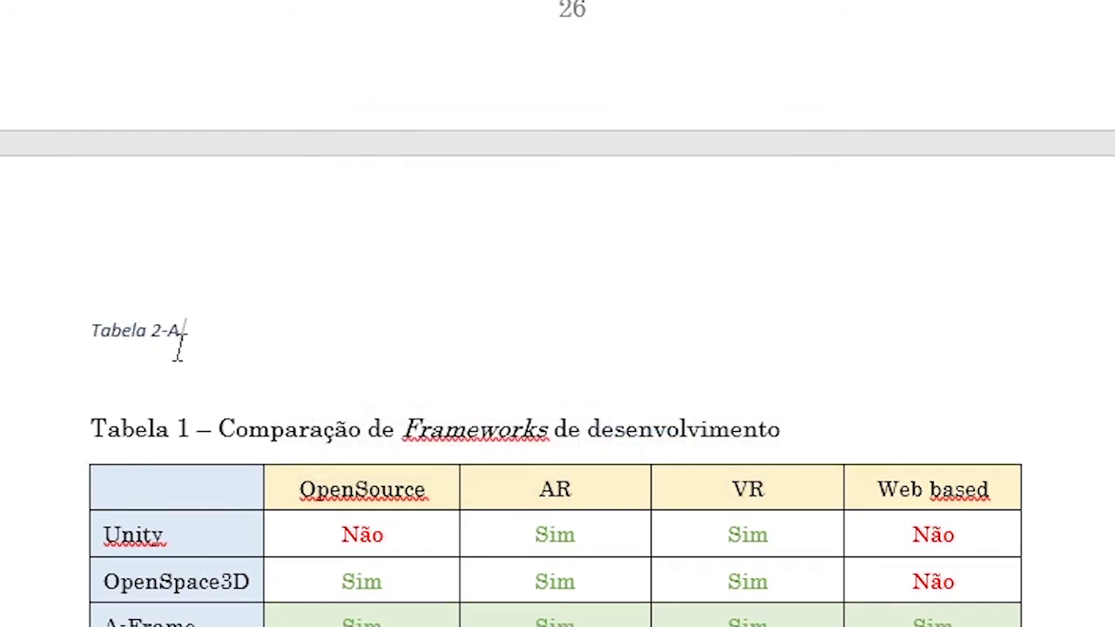
# Remove the manual "Tabela 1 –" and join its title to the new caption as "Tabela 2-A – Comparação de Frameworks de desenvolvimento".
pyautogui.moveTo(225, 440); pyautogui.dragTo(243, 346)
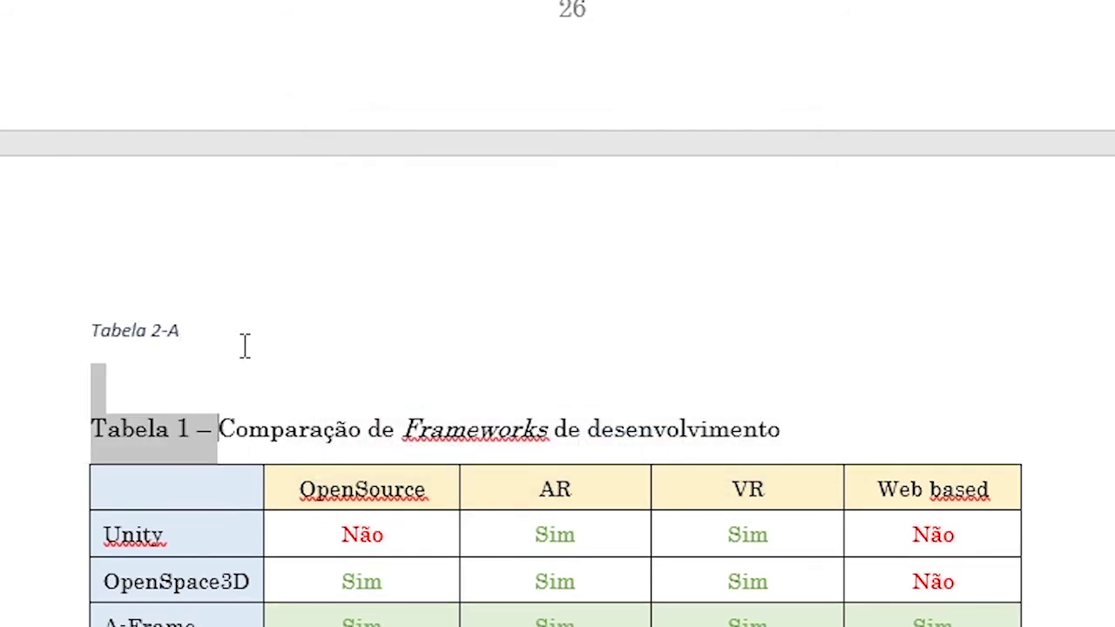
pyautogui.press('Delete')
pyautogui.press('Delete')
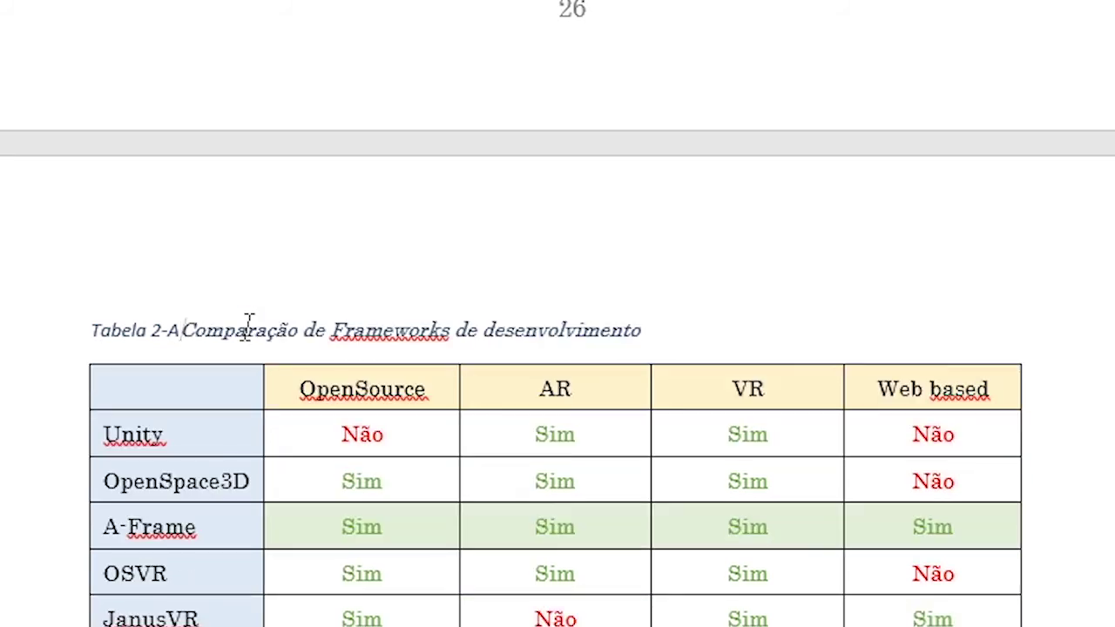
pyautogui.write('– sd')
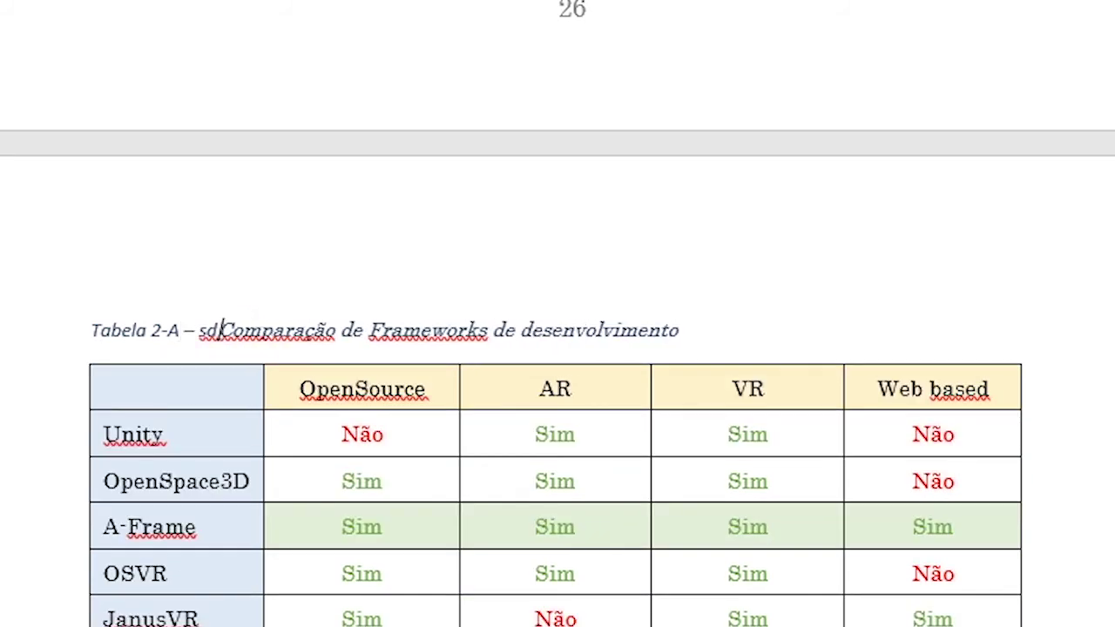
pyautogui.press('BackSpace')
pyautogui.press('BackSpace')
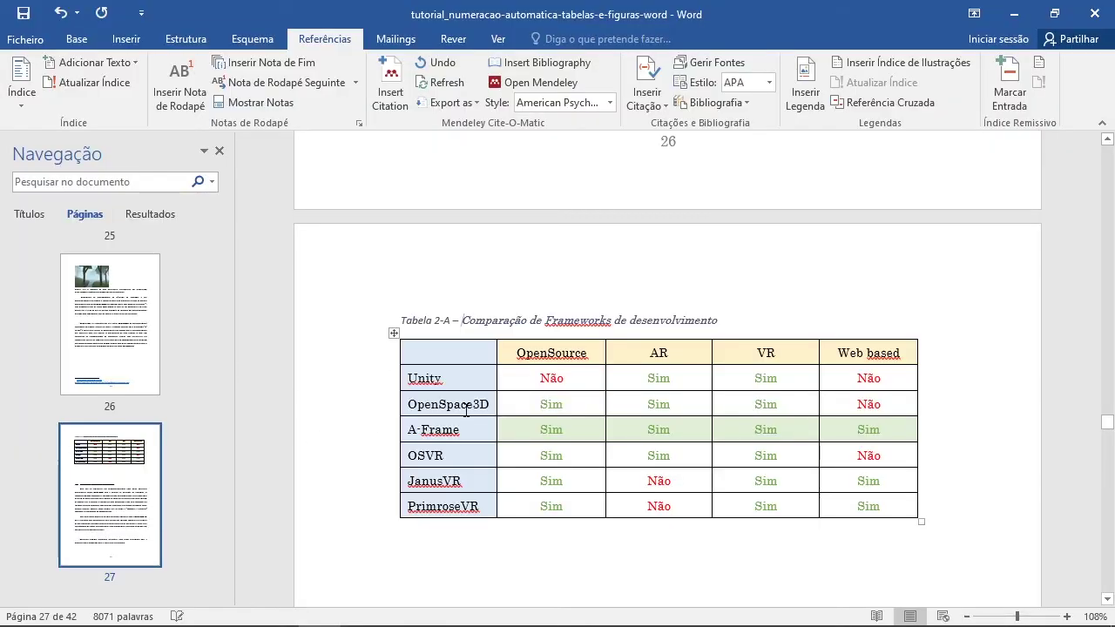
# Insert a table with two columns and one row below the frameworks comparison table, before section 2.4.
pyautogui.scroll(-4, 466, 410)
pyautogui.click(478, 406)
pyautogui.scroll(1, 488, 406)
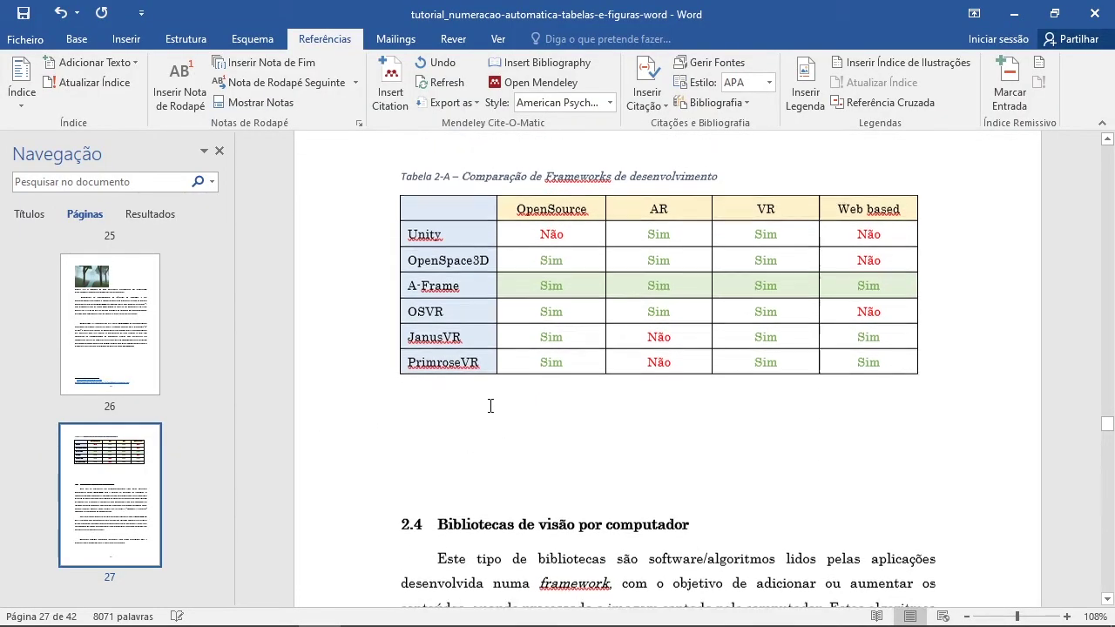
pyautogui.click(126, 40)
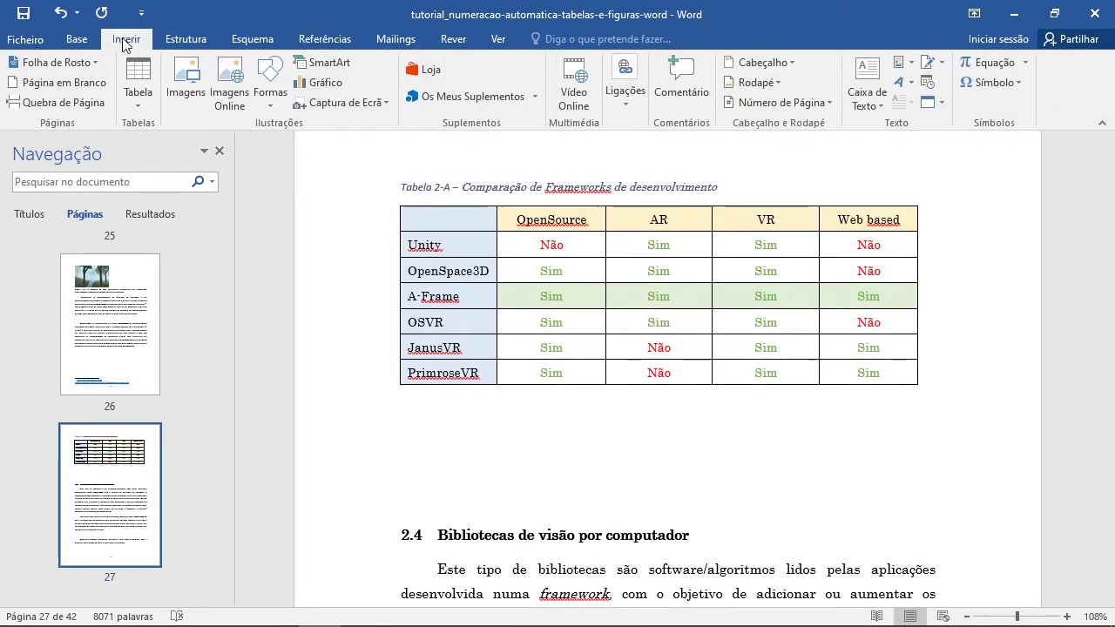
pyautogui.click(138, 87)
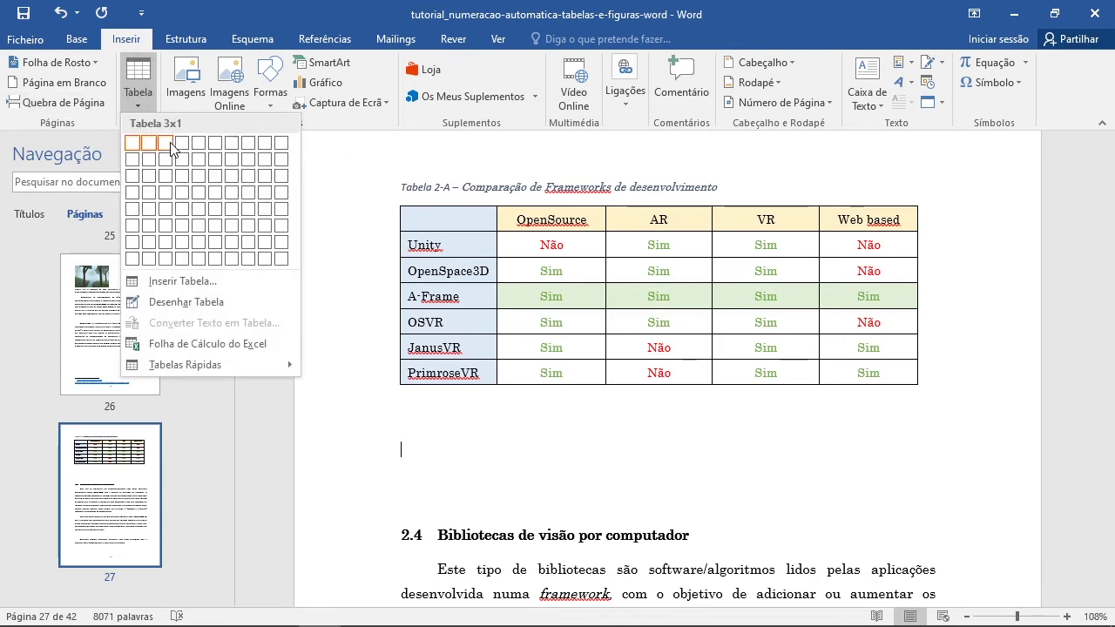
pyautogui.click(148, 142)
# Insert the caption "Tabela 2-B" in the empty line above the new two-column table.
pyautogui.click(450, 424)
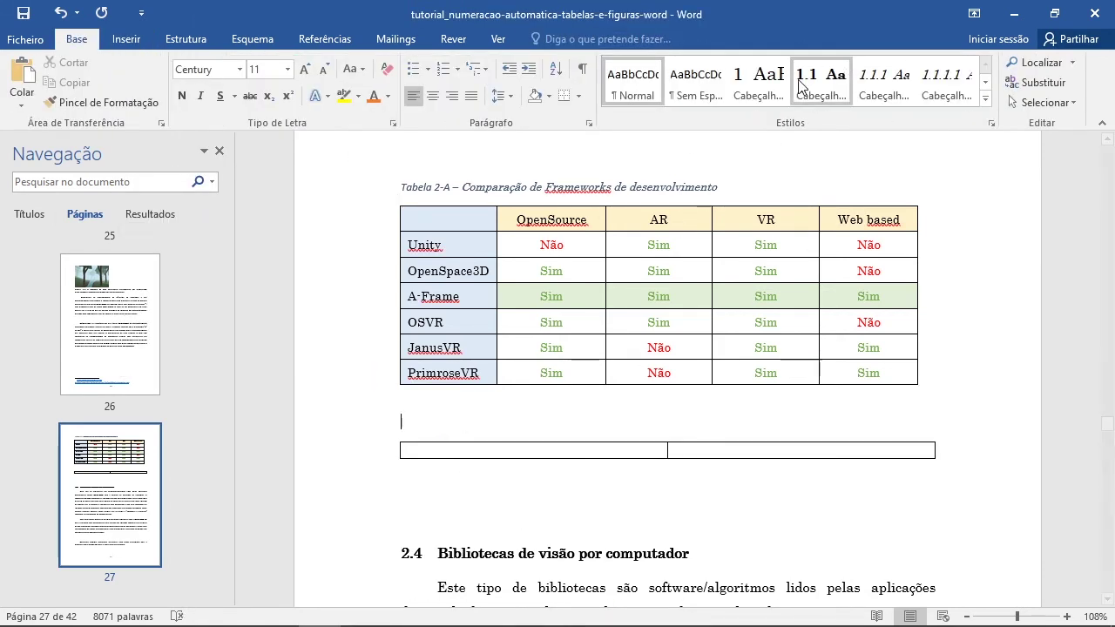
pyautogui.click(325, 39)
pyautogui.click(805, 91)
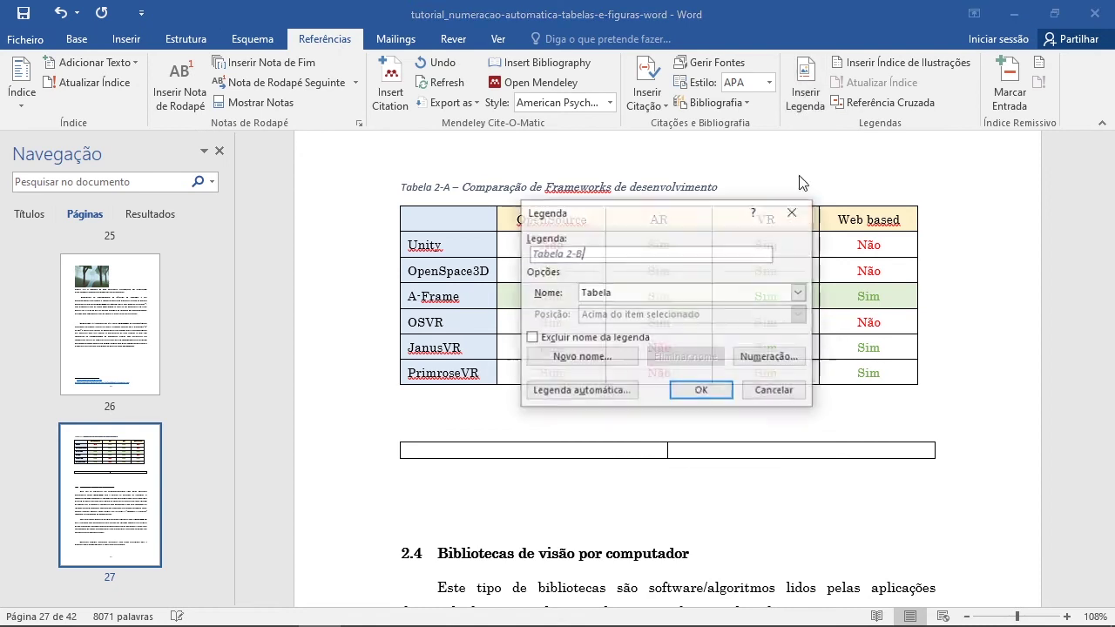
pyautogui.click(699, 392)
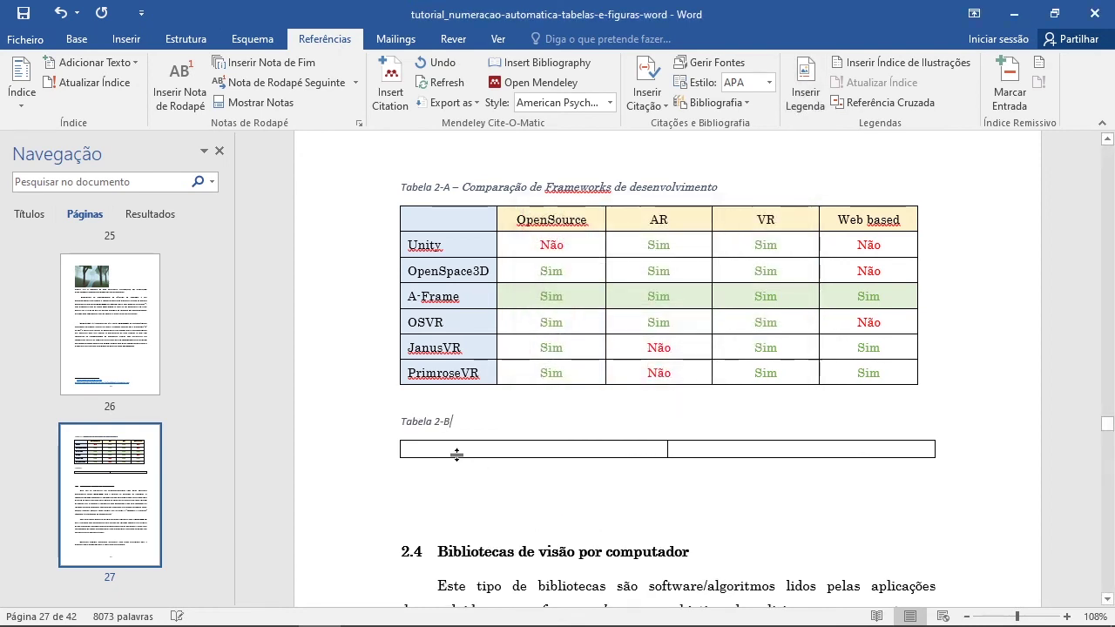
# Delete the red placeholders "Tabela 1 –" and "Tabela 2 –" under Lista de tabelas on page 5, leaving an empty line for the index.
pyautogui.scroll(-5, 496, 458)
pyautogui.scroll(-5, 181, 443)
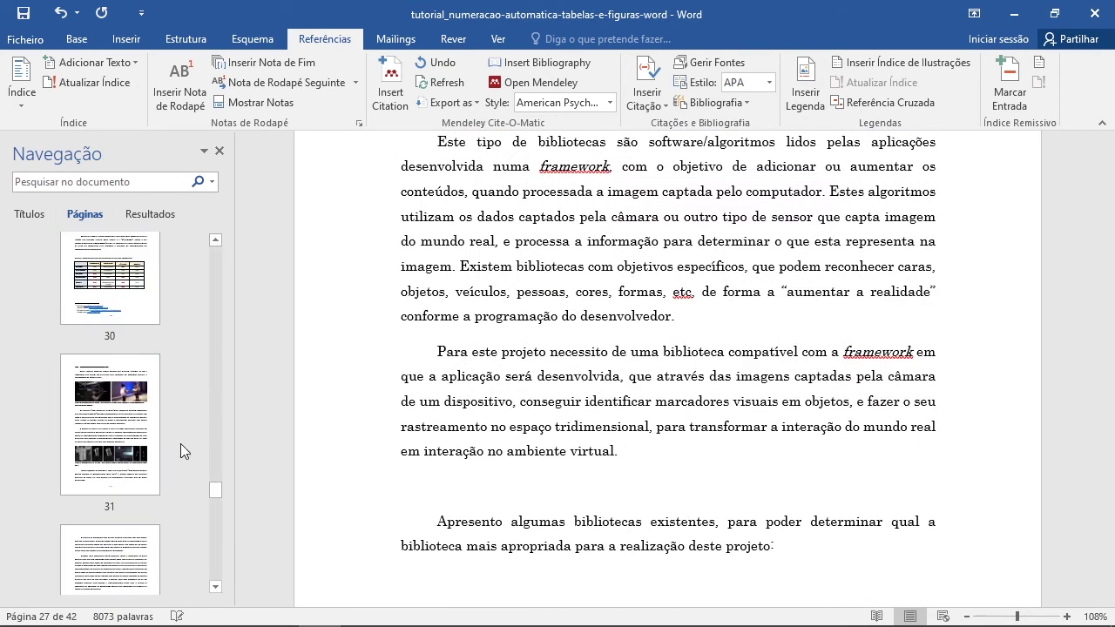
pyautogui.scroll(4, 180, 444)
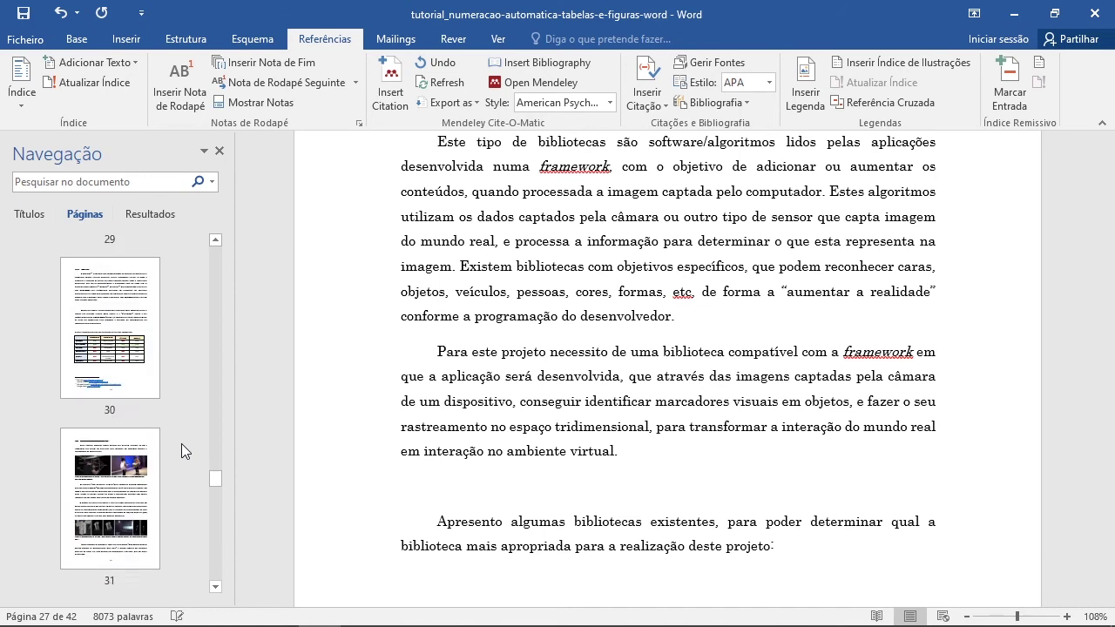
pyautogui.scroll(1, 181, 443)
pyautogui.moveTo(214, 460); pyautogui.dragTo(220, 284)
pyautogui.click(126, 356)
pyautogui.scroll(-3, 131, 418)
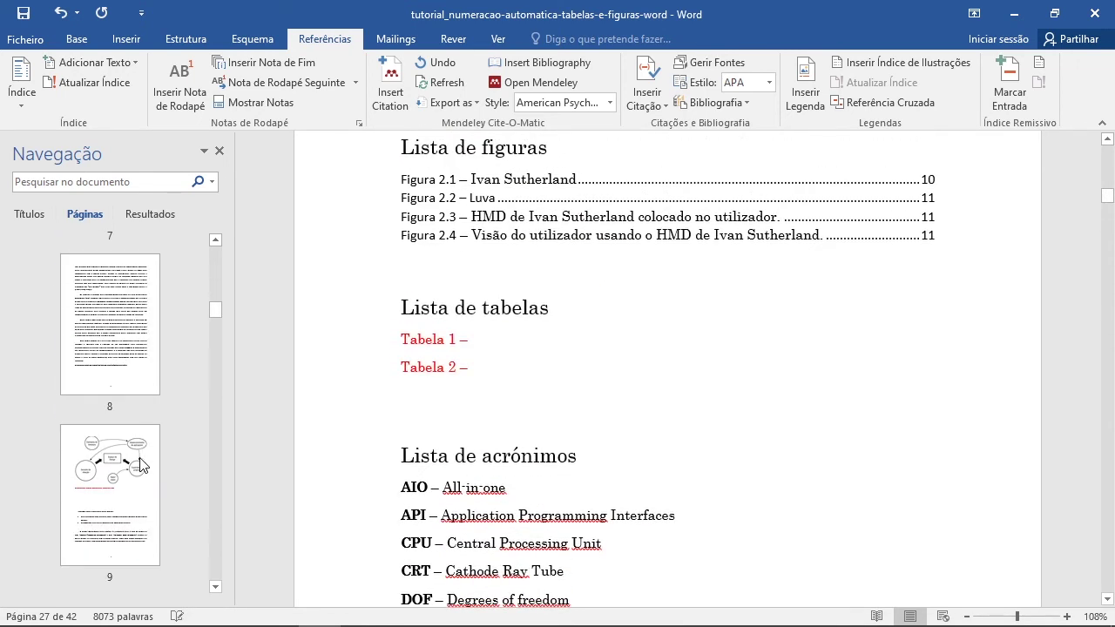
pyautogui.scroll(2, 126, 348)
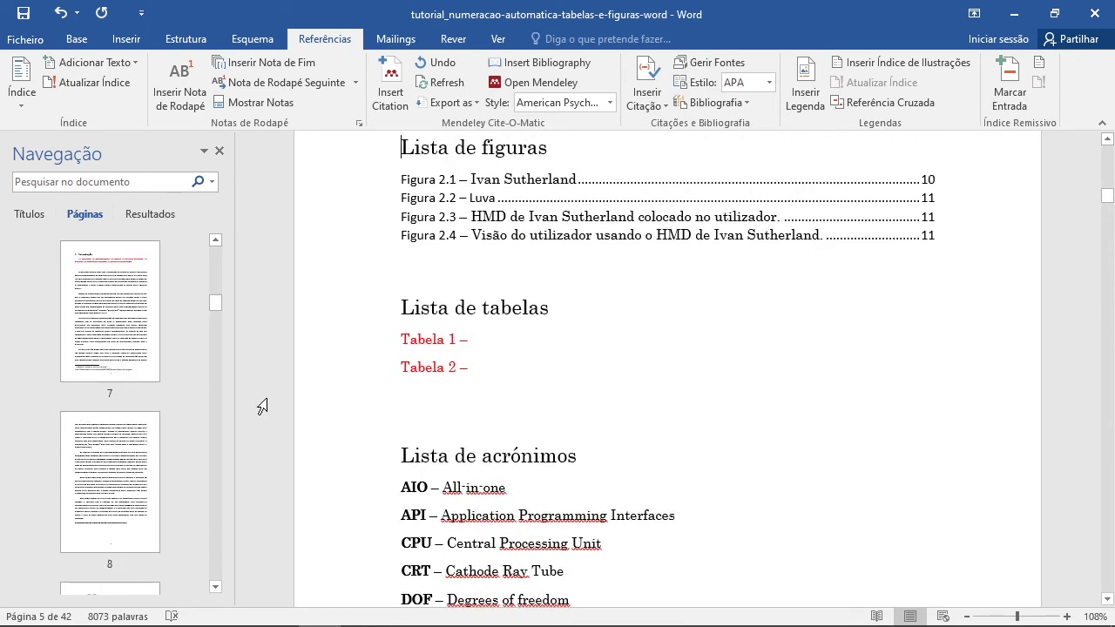
pyautogui.scroll(-2, 279, 392)
pyautogui.scroll(2, 392, 375)
pyautogui.moveTo(514, 378); pyautogui.dragTo(405, 348)
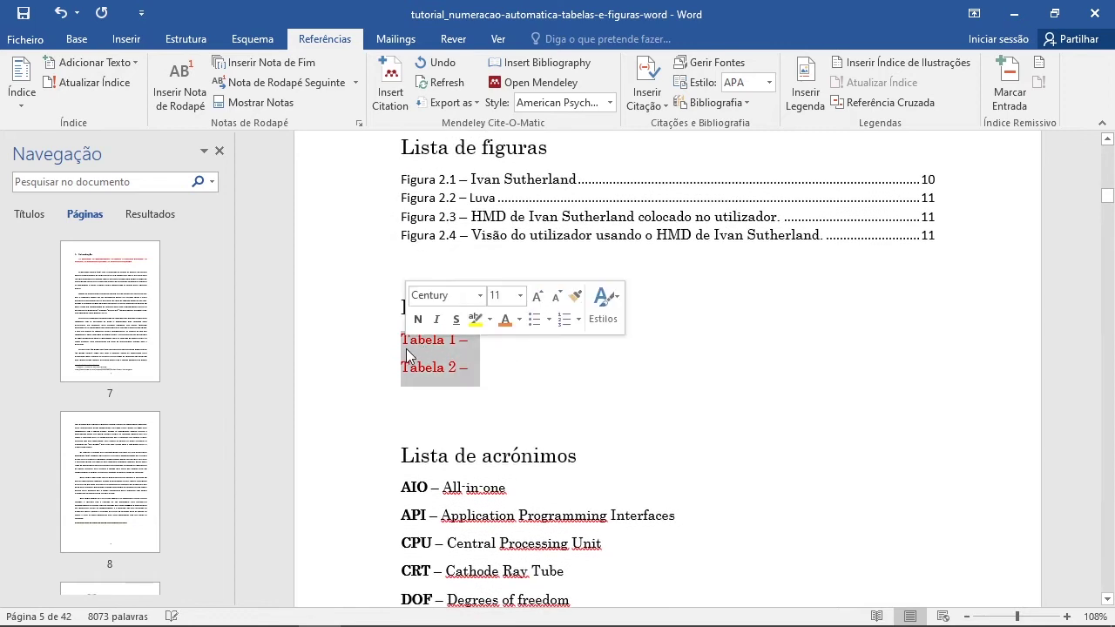
pyautogui.press('Delete')
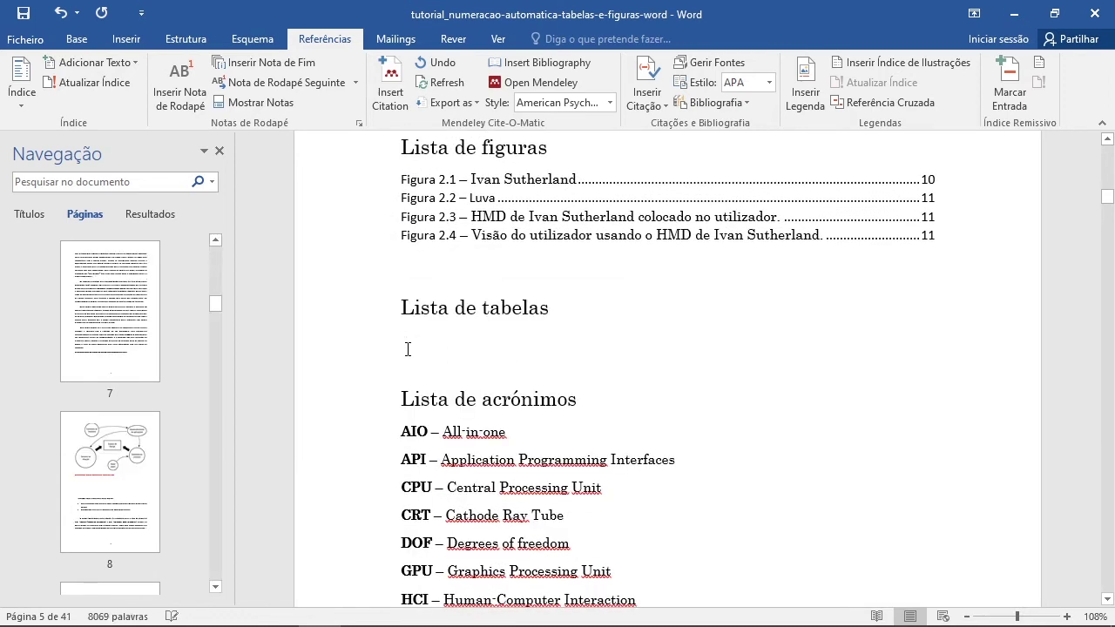
pyautogui.press('Delete')
pyautogui.press('Return')
pyautogui.press('Up')
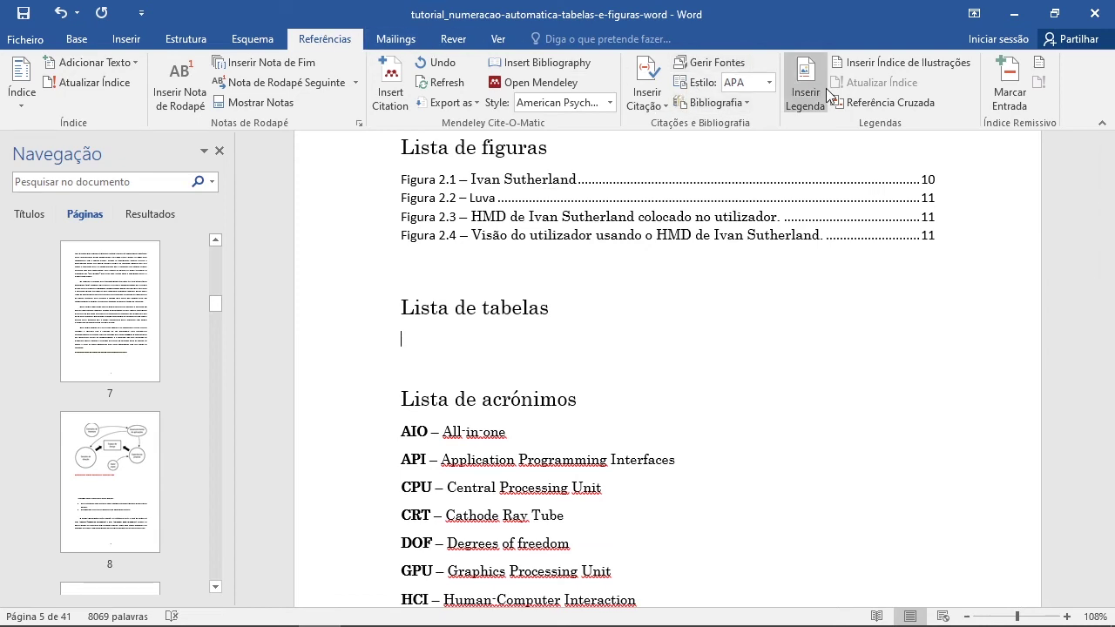
# Insert an index for the Tabela caption label under Lista de tabelas, with page numbers turned off.
pyautogui.click(896, 60)
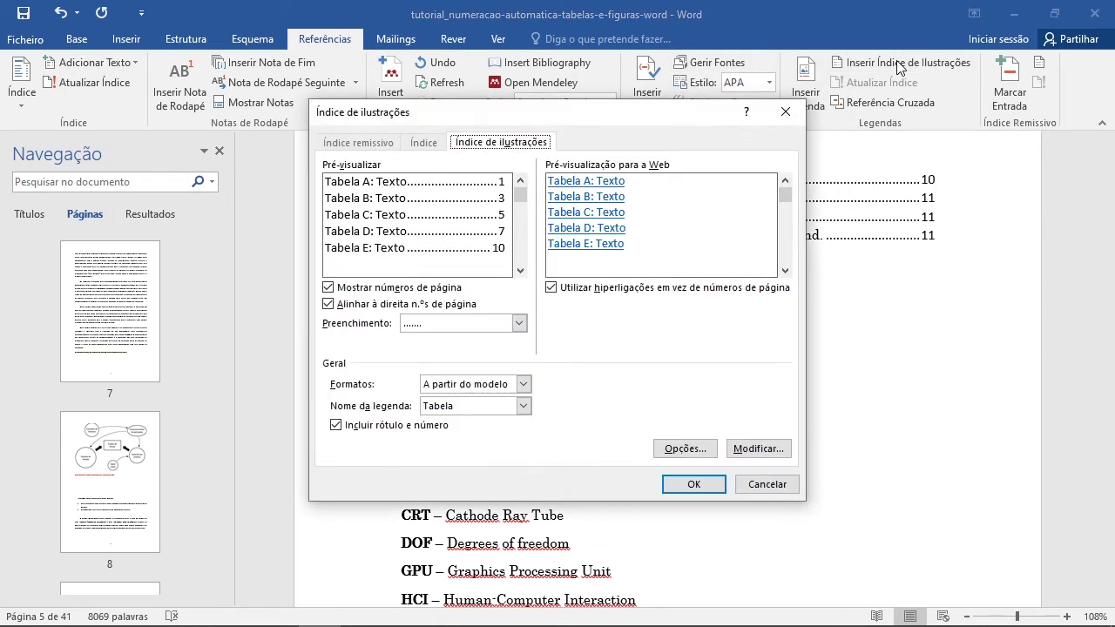
pyautogui.click(463, 407)
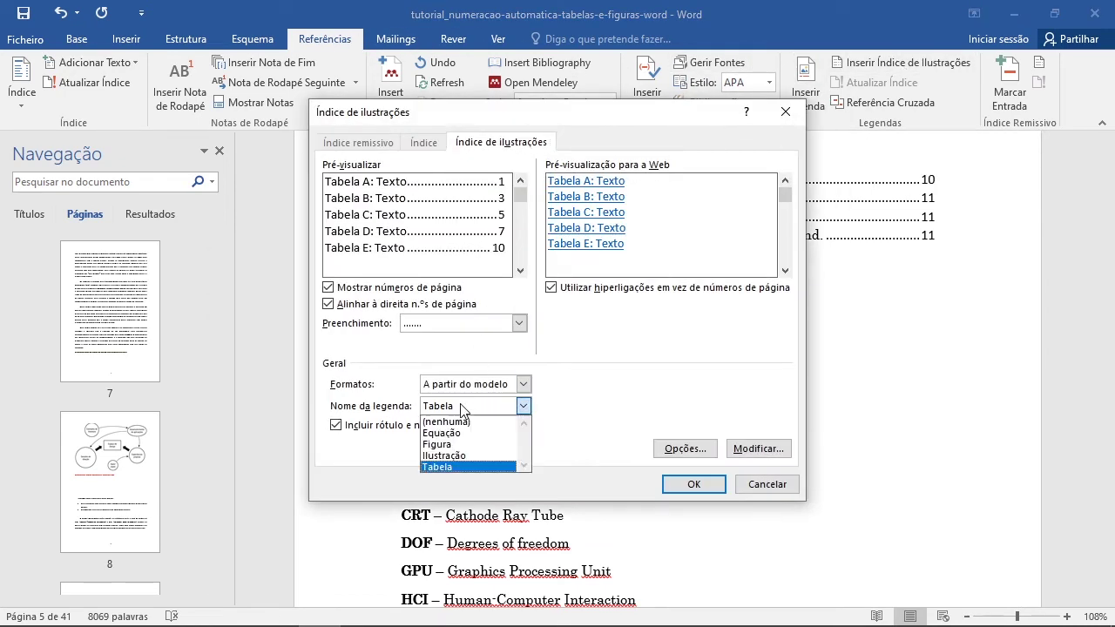
pyautogui.click(467, 468)
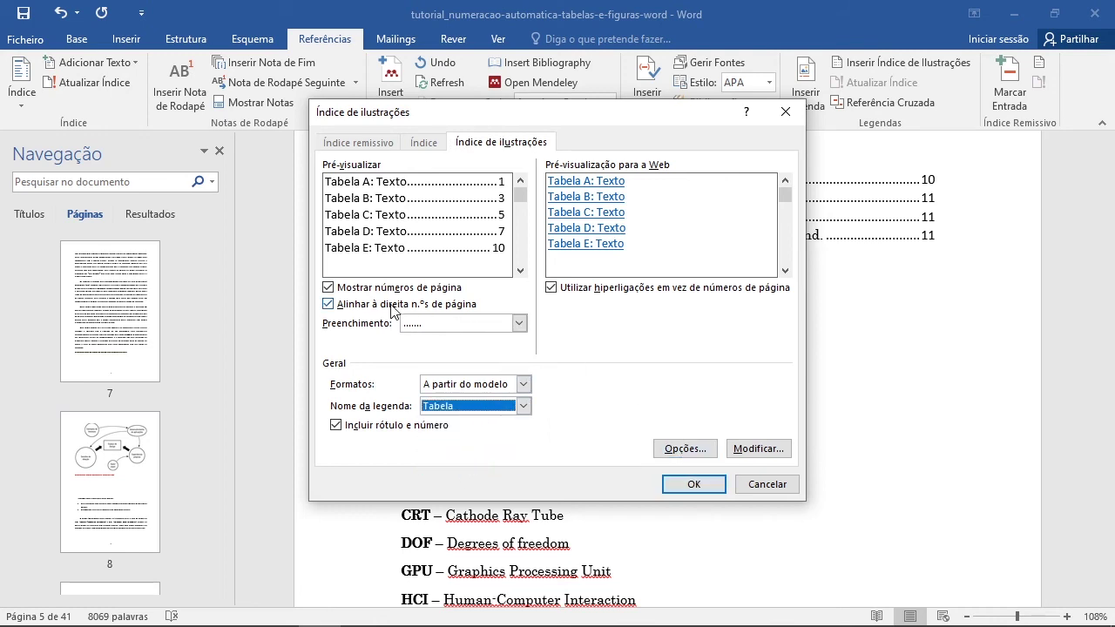
pyautogui.click(370, 290)
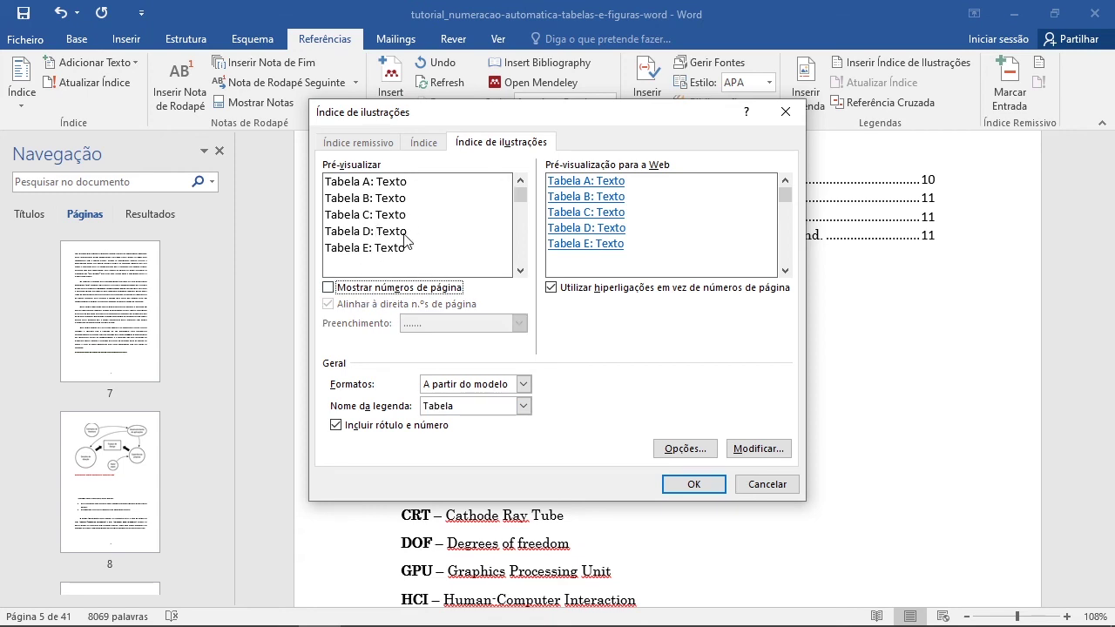
pyautogui.click(694, 484)
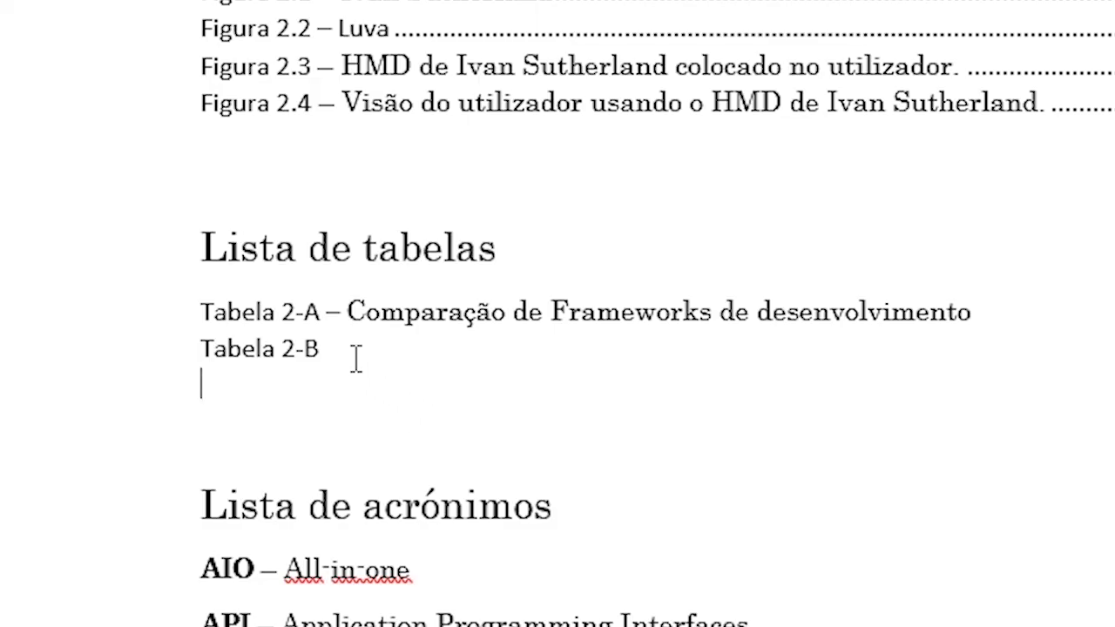
pyautogui.click(479, 363)
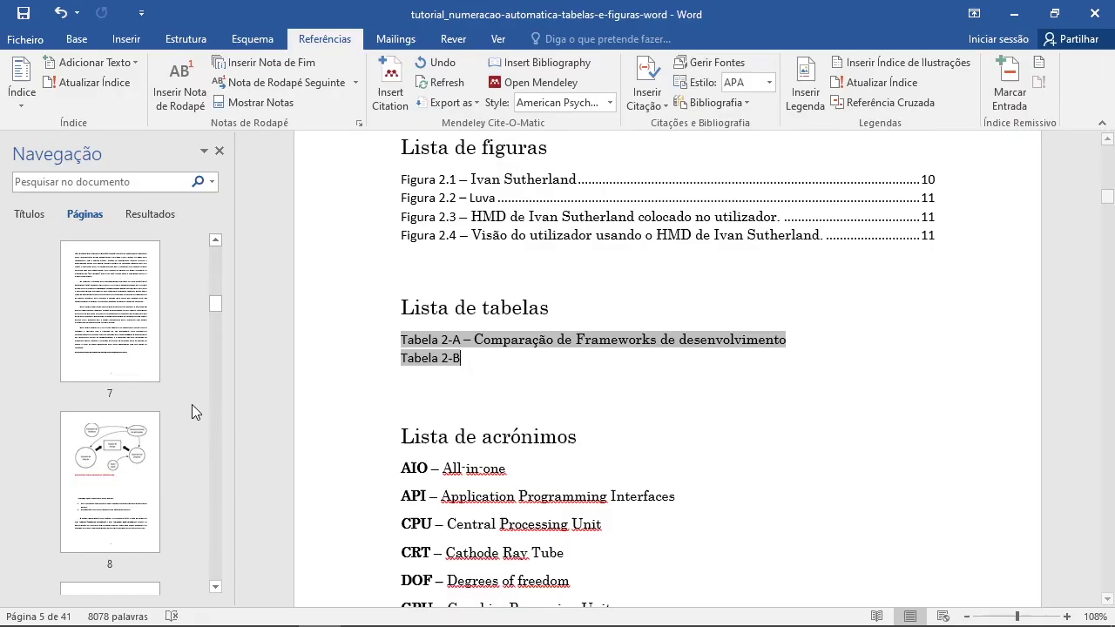
# Add the title "– Nova tabela sem conteúdos" to the Tabela 2-B caption on page 26.
pyautogui.scroll(-10, 187, 403)
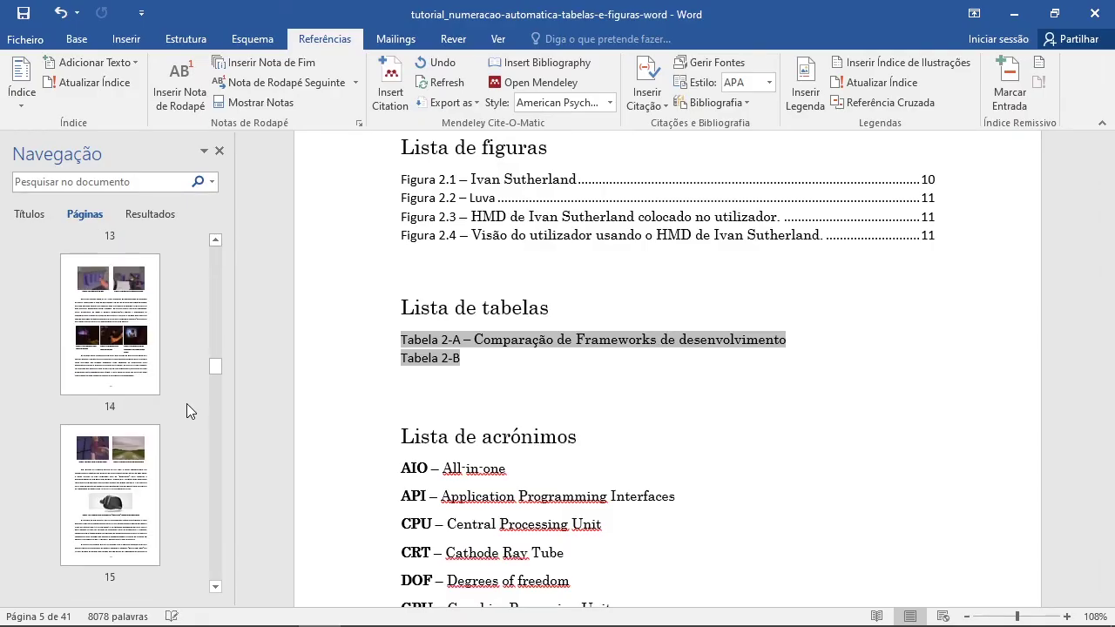
pyautogui.scroll(-3, 186, 403)
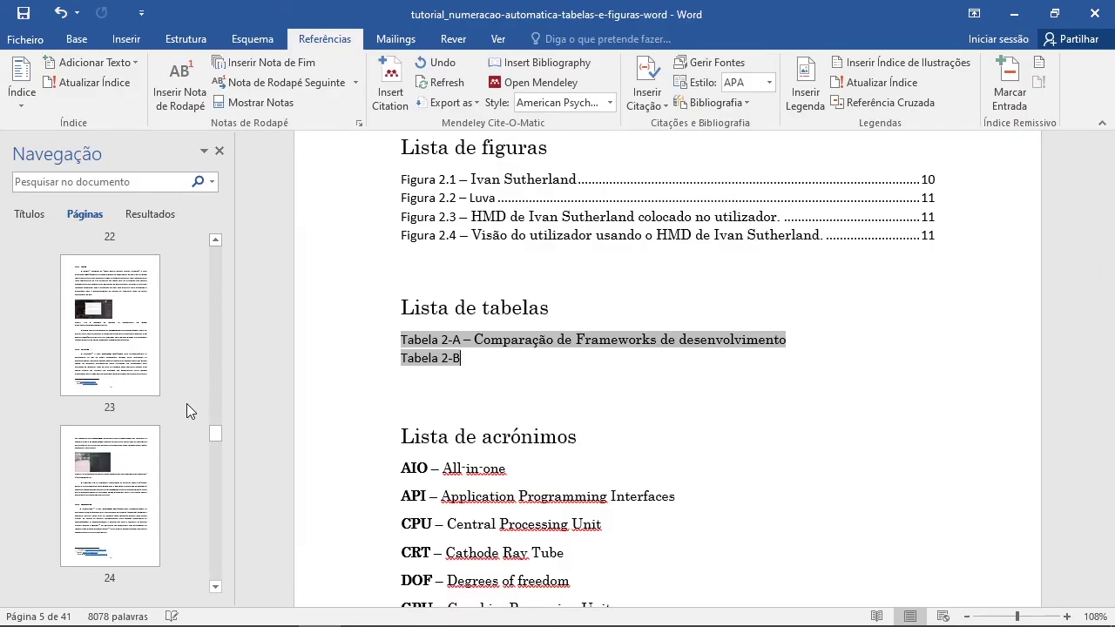
pyautogui.scroll(3, 187, 403)
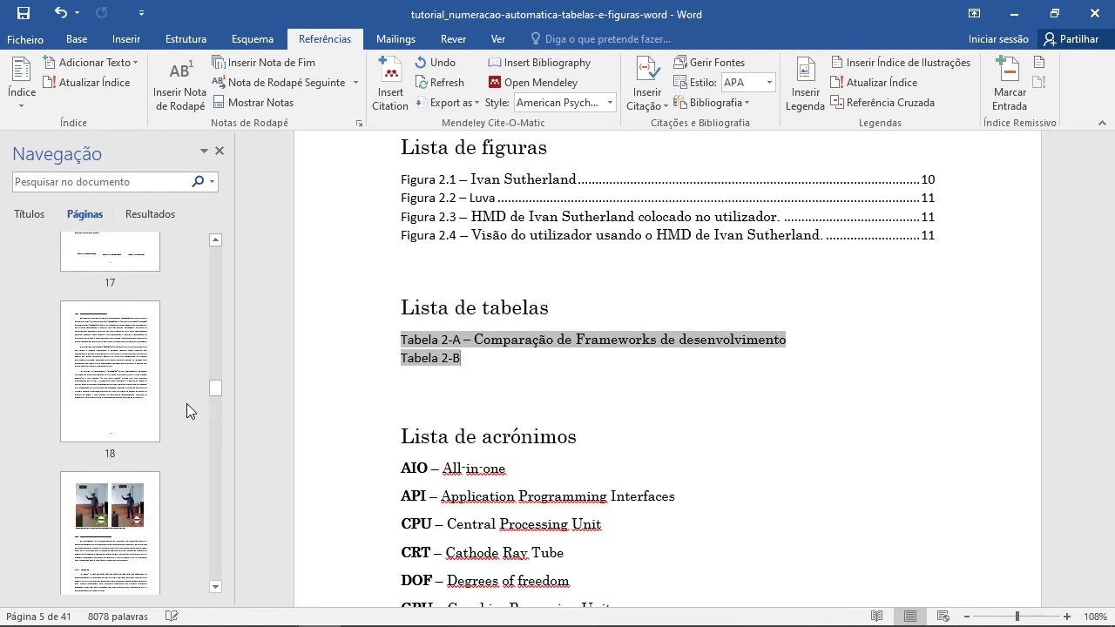
pyautogui.scroll(-6, 186, 403)
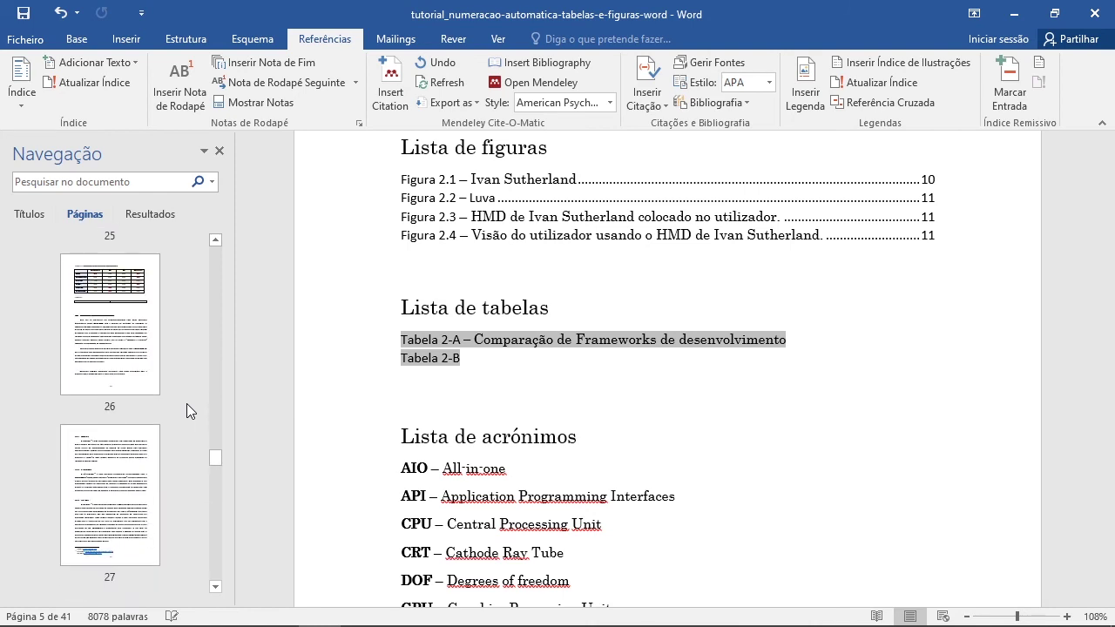
pyautogui.click(158, 374)
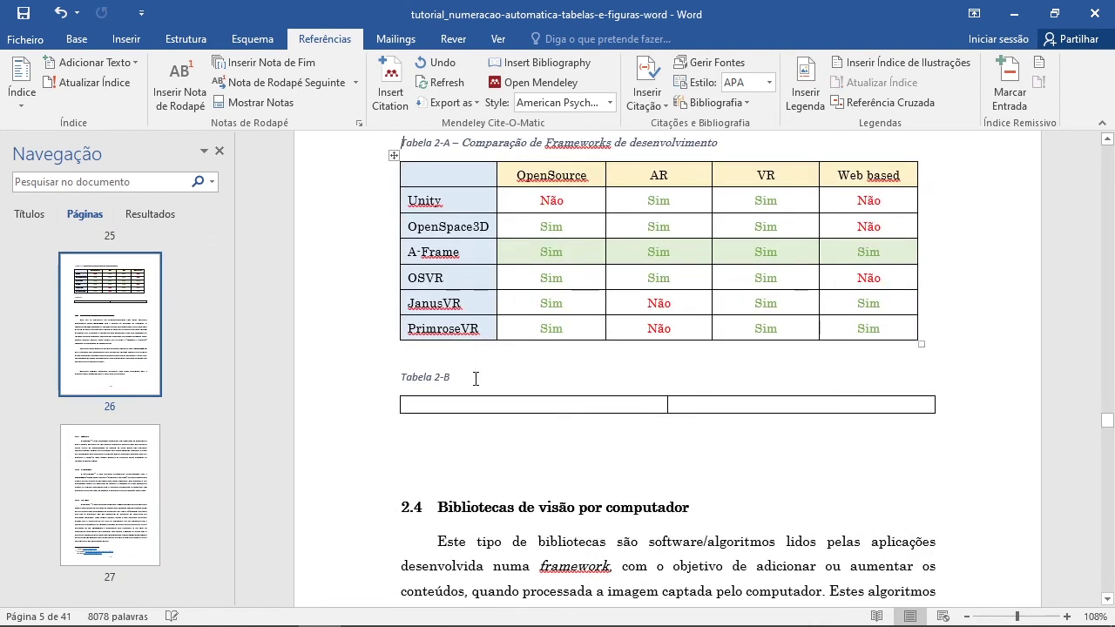
pyautogui.write('-')
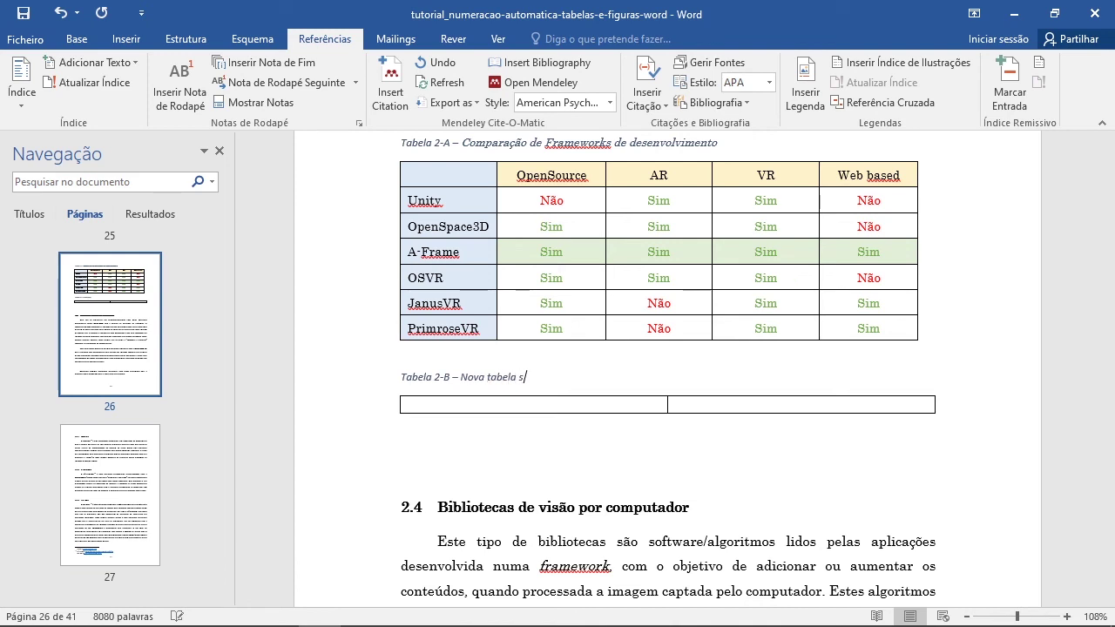
pyautogui.write('onteúdos')
pyautogui.press('Down')
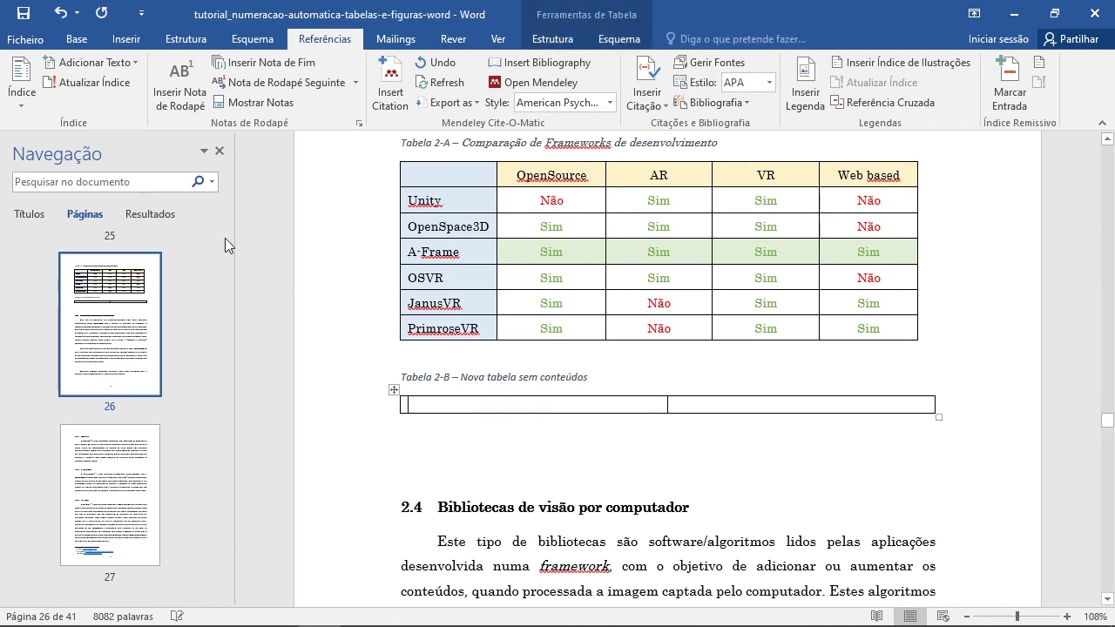
# Update the index under Lista de tabelas on page 5 to include the edited Tabela 2-B caption.
pyautogui.scroll(3, 177, 269)
pyautogui.scroll(20, 178, 277)
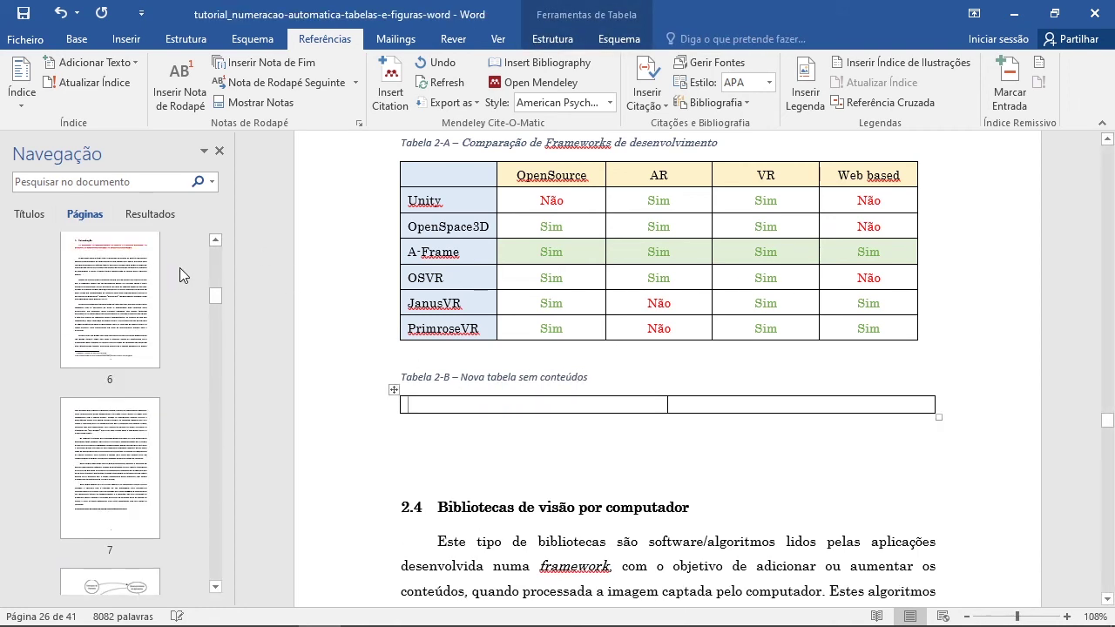
pyautogui.click(131, 461)
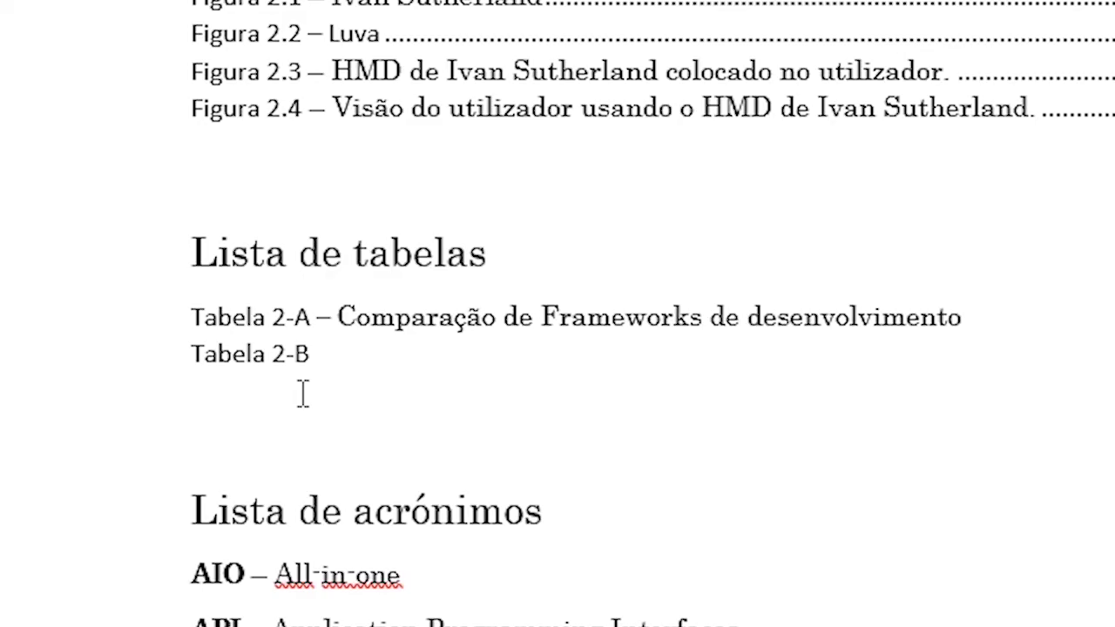
pyautogui.click(277, 316)
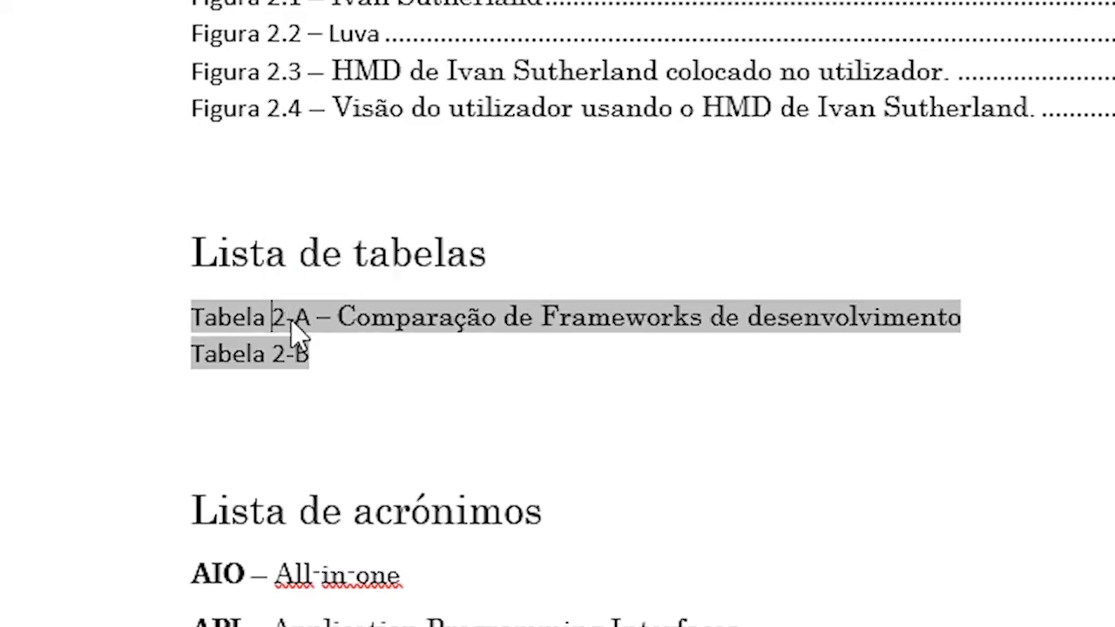
pyautogui.press('F9')
pyautogui.click(419, 411)
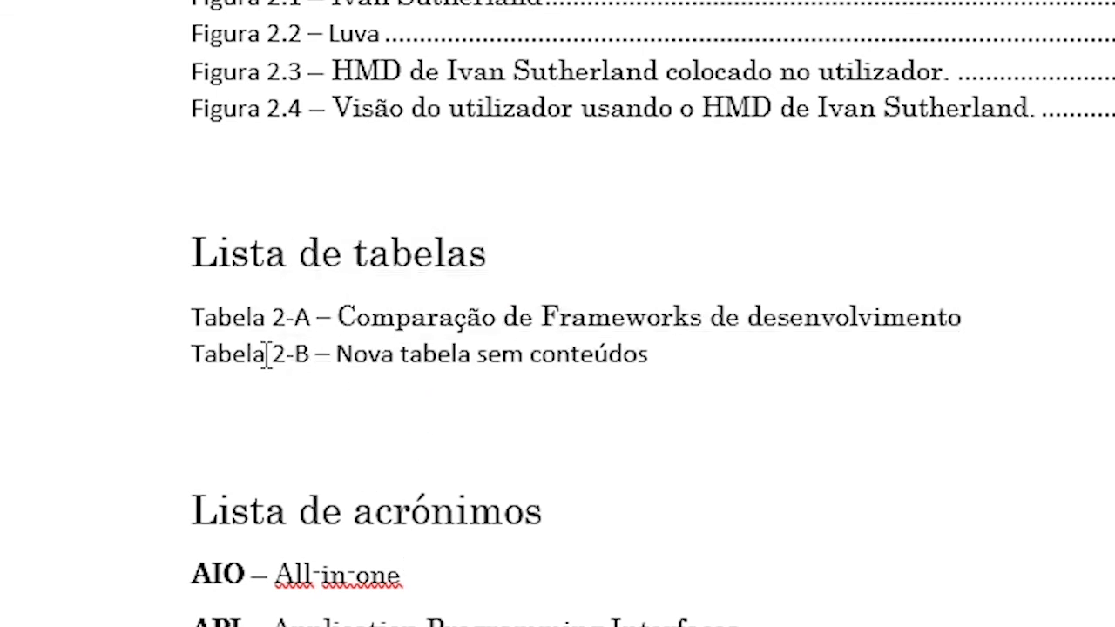
pyautogui.moveTo(353, 353); pyautogui.dragTo(570, 355)
pyautogui.click(398, 480)
pyautogui.click(311, 327)
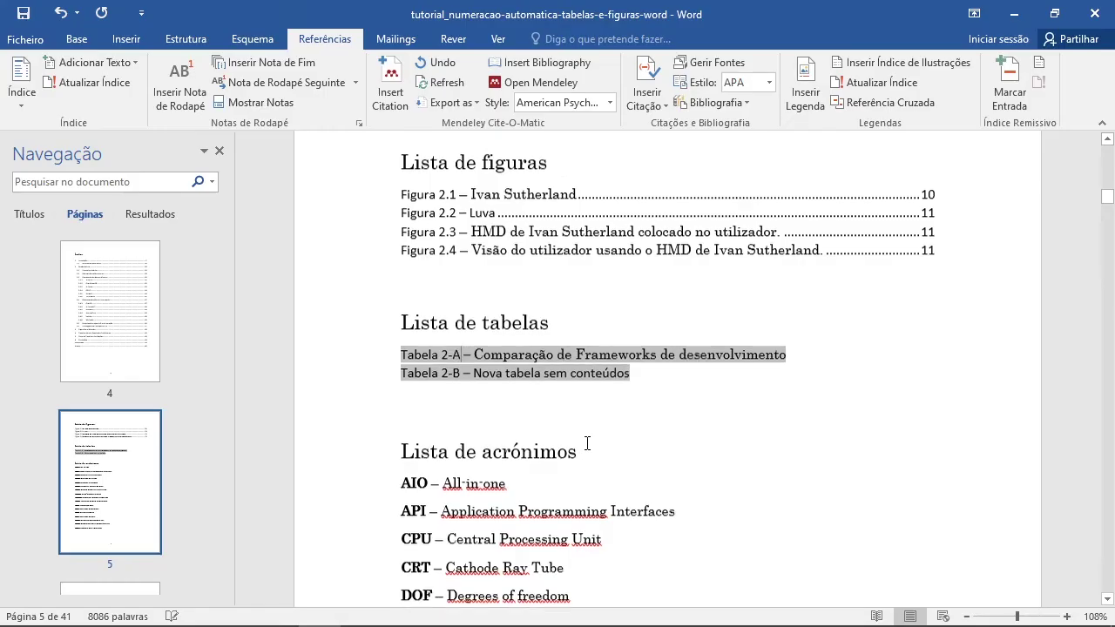
pyautogui.scroll(1, 592, 512)
pyautogui.scroll(1, 606, 453)
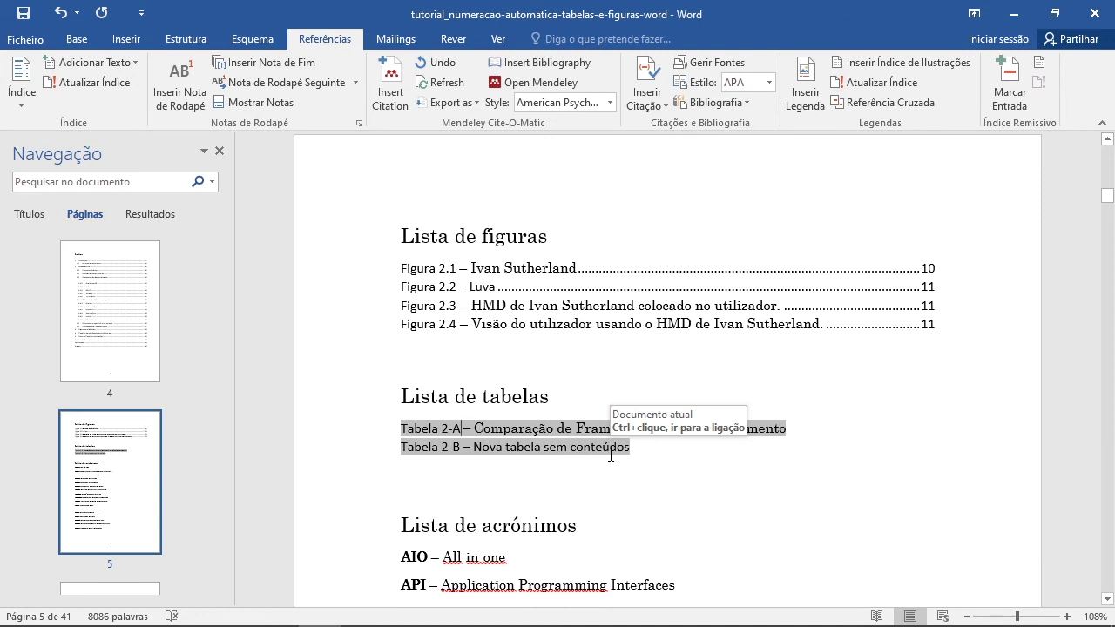
pyautogui.click(608, 453)
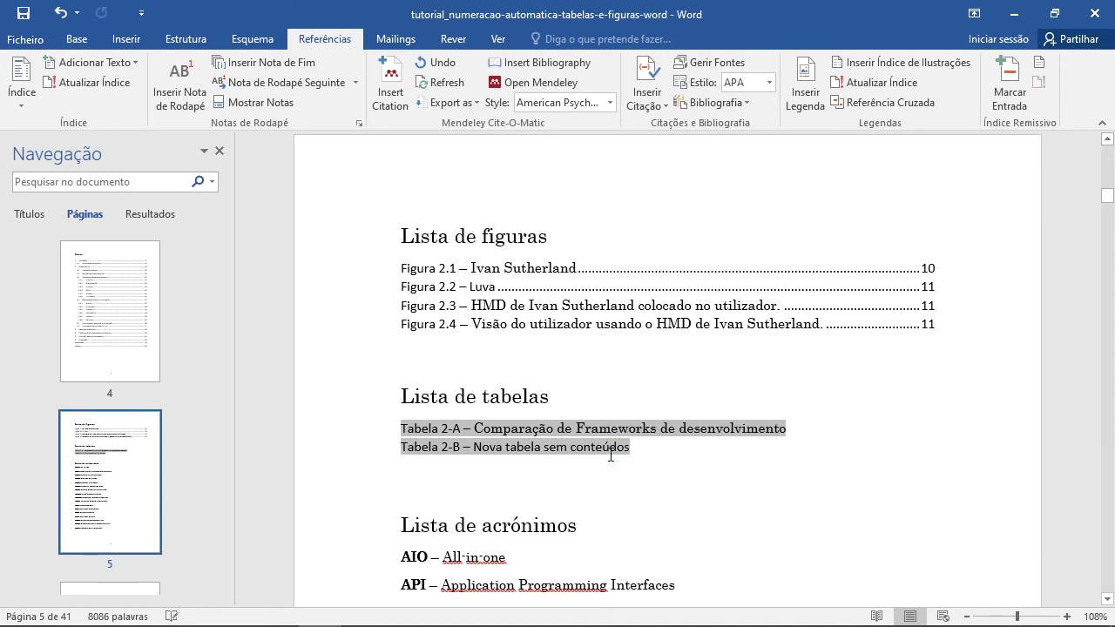
# Add an empty line below the tables index, before Lista de acrónimos.
pyautogui.click(458, 476)
pyautogui.scroll(-2, 452, 444)
pyautogui.press('Return')
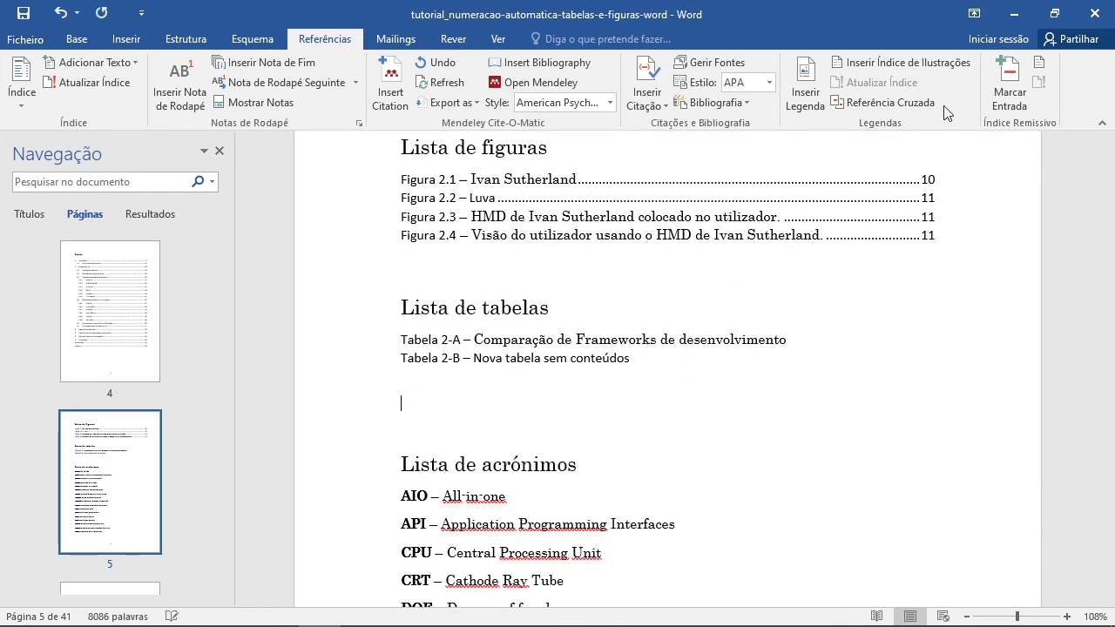
# Look at the option for creating a new caption label, and leave without creating a label or caption.
pyautogui.click(805, 92)
pyautogui.click(578, 357)
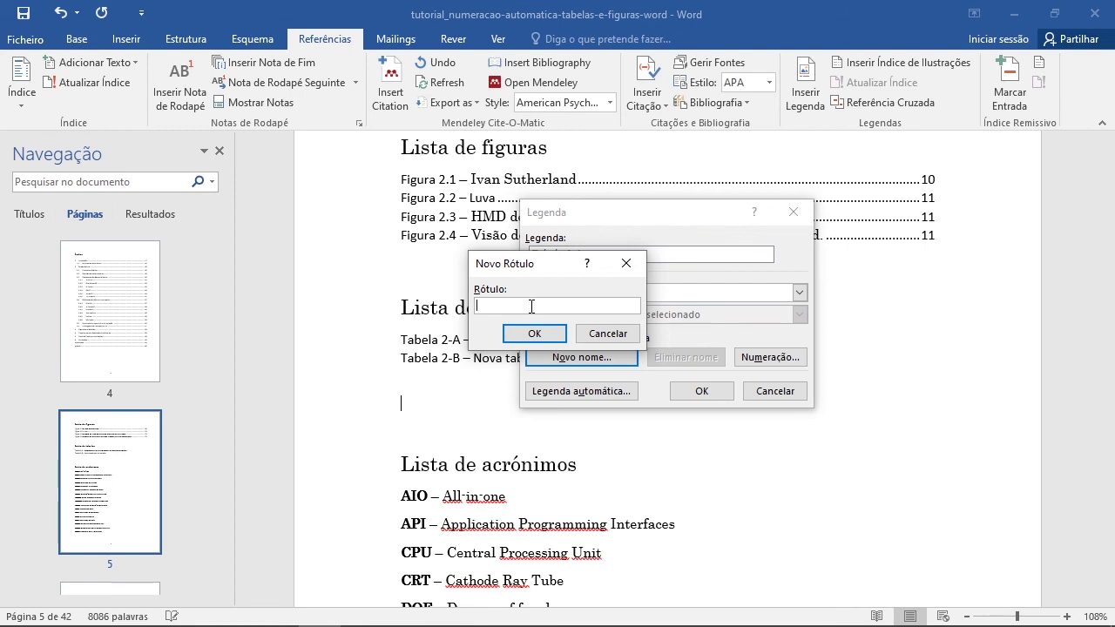
pyautogui.click(627, 264)
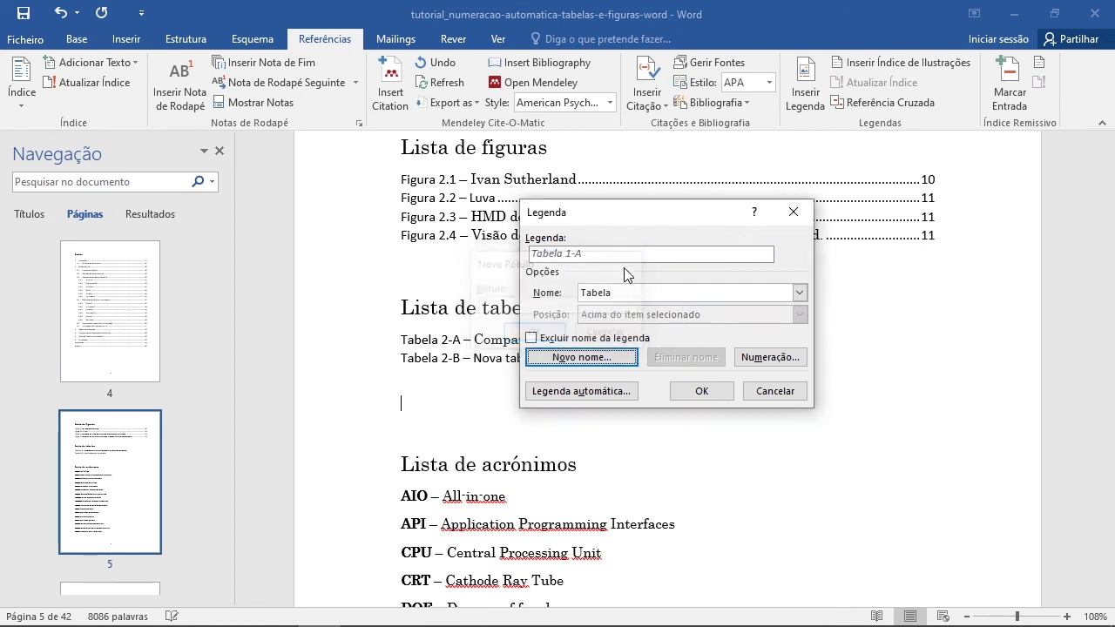
pyautogui.click(798, 214)
# Review the figure and table indexes on page 5 and the orange title text on page 3.
pyautogui.scroll(1, 467, 406)
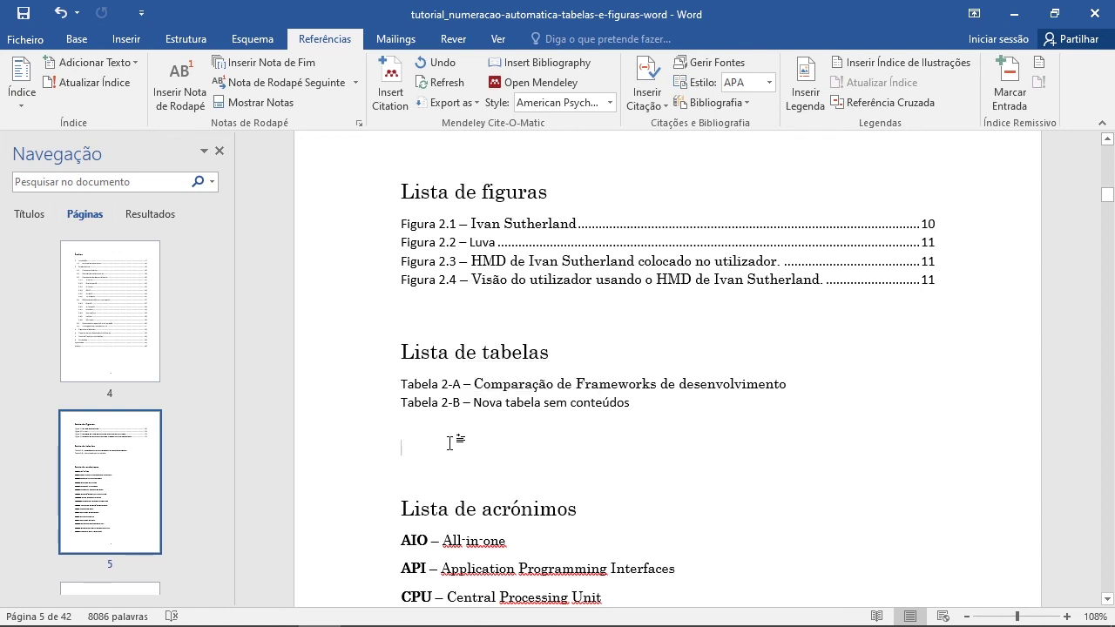
pyautogui.scroll(1, 458, 437)
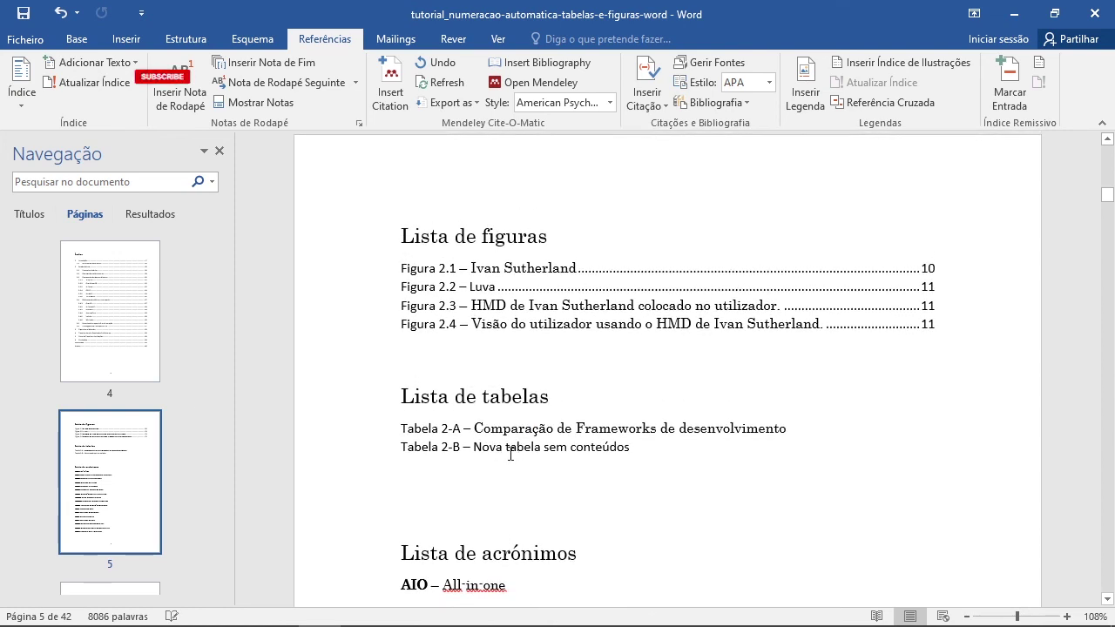
pyautogui.scroll(5, 148, 377)
pyautogui.scroll(-5, 142, 367)
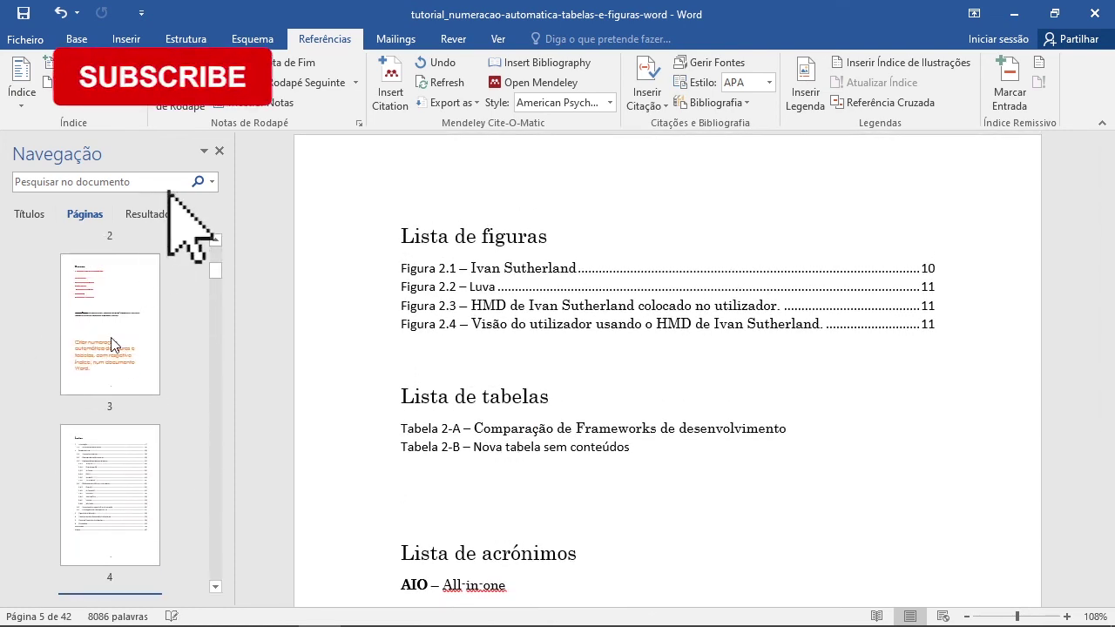
pyautogui.click(113, 343)
pyautogui.scroll(-5, 499, 449)
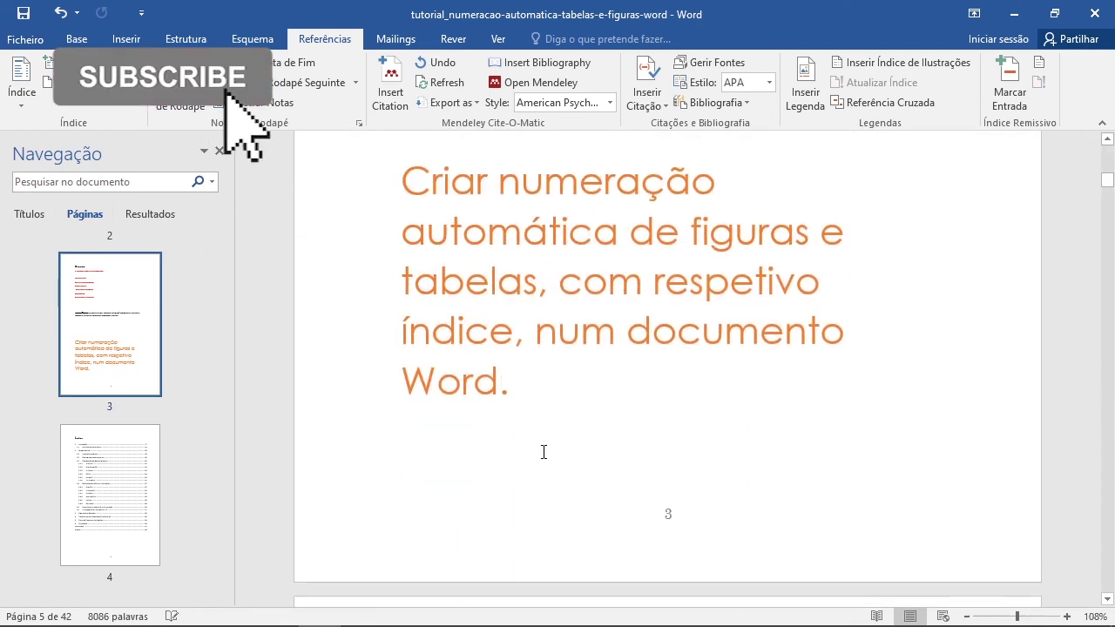
pyautogui.scroll(1, 543, 453)
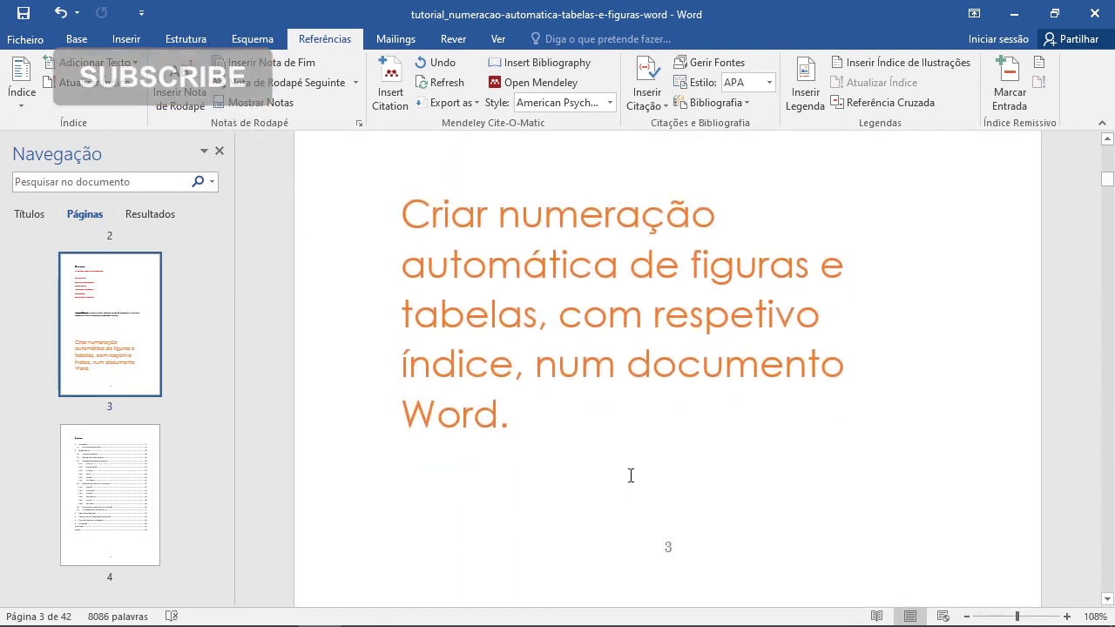